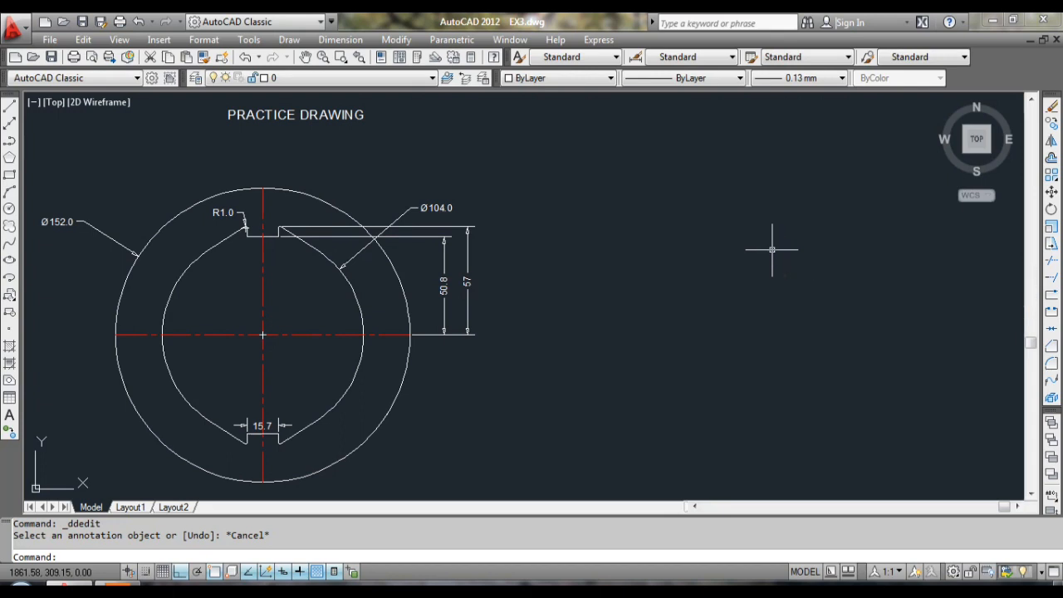
- Draw a circle of diameter 152 in the empty area beside the reference washer drawing
type("c")
key("Return")
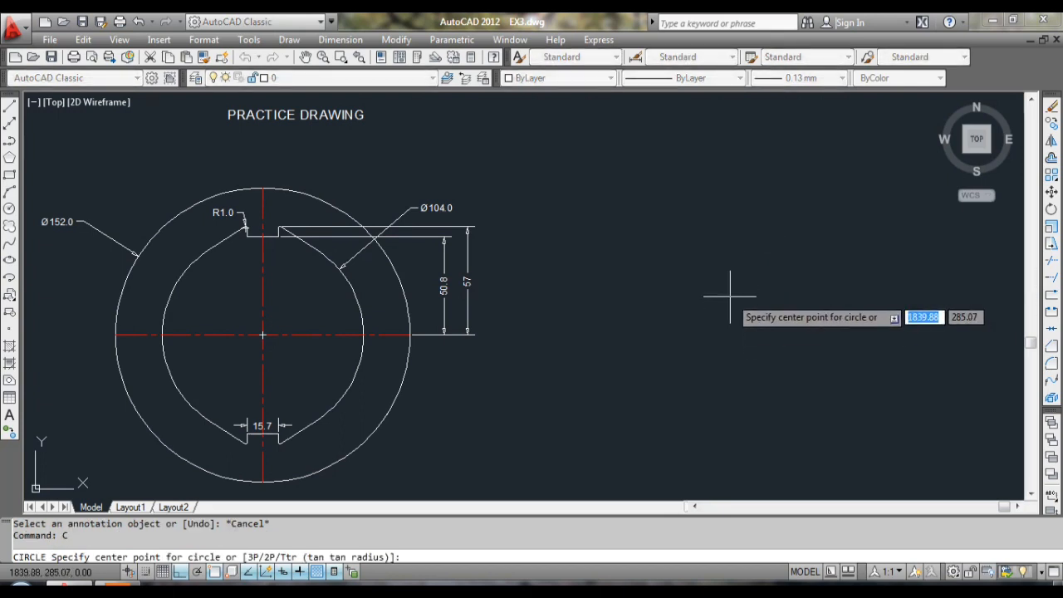
left_click(731, 332)
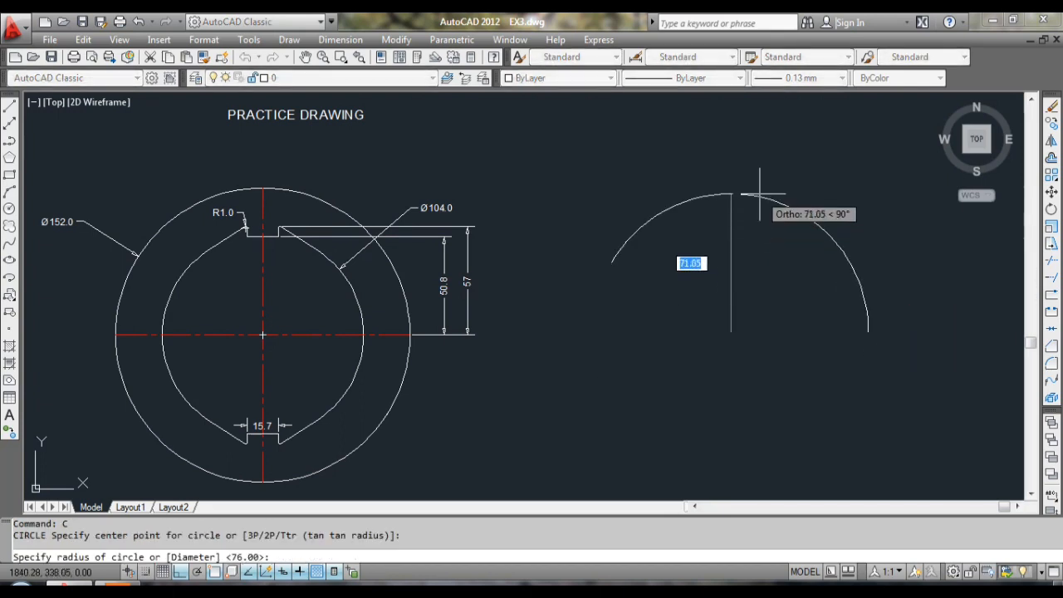
type("d")
key("Return")
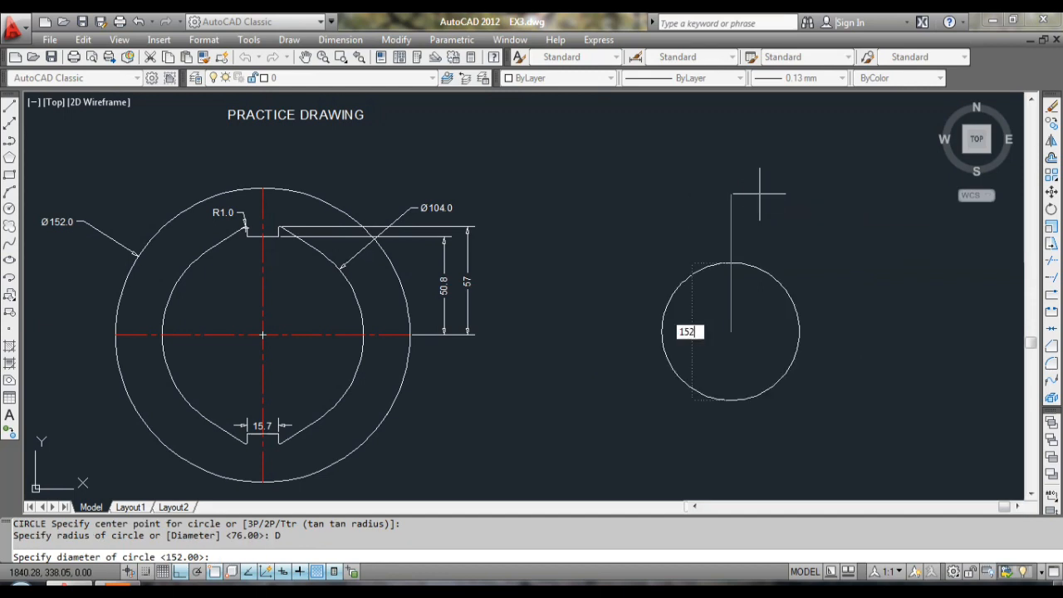
type("152")
key("Return")
scroll(797, 214, "down", 3)
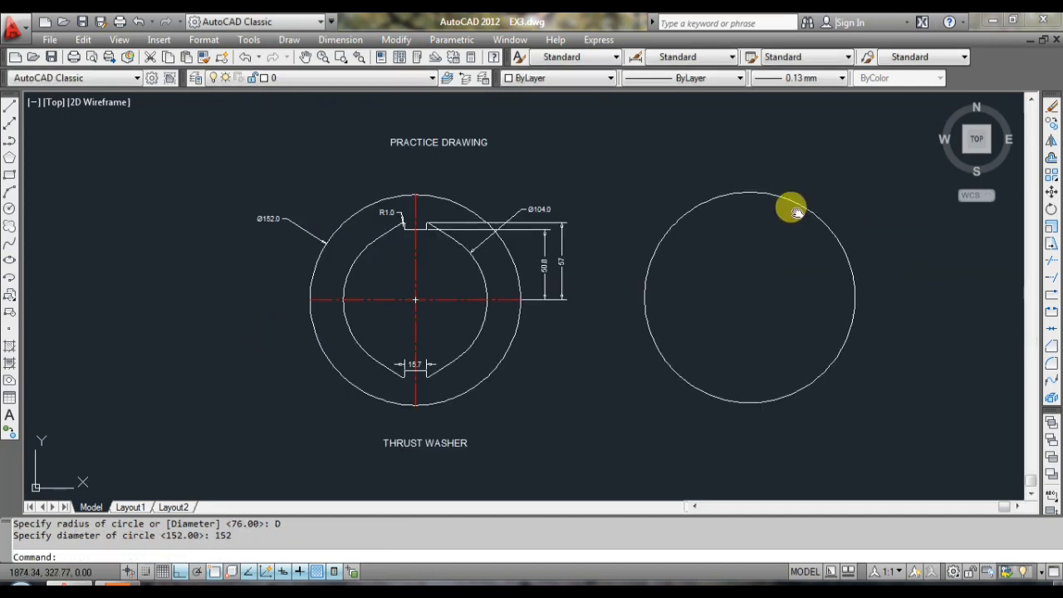
- Draw a concentric circle of diameter 104 inside the new outer circle
key("Return")
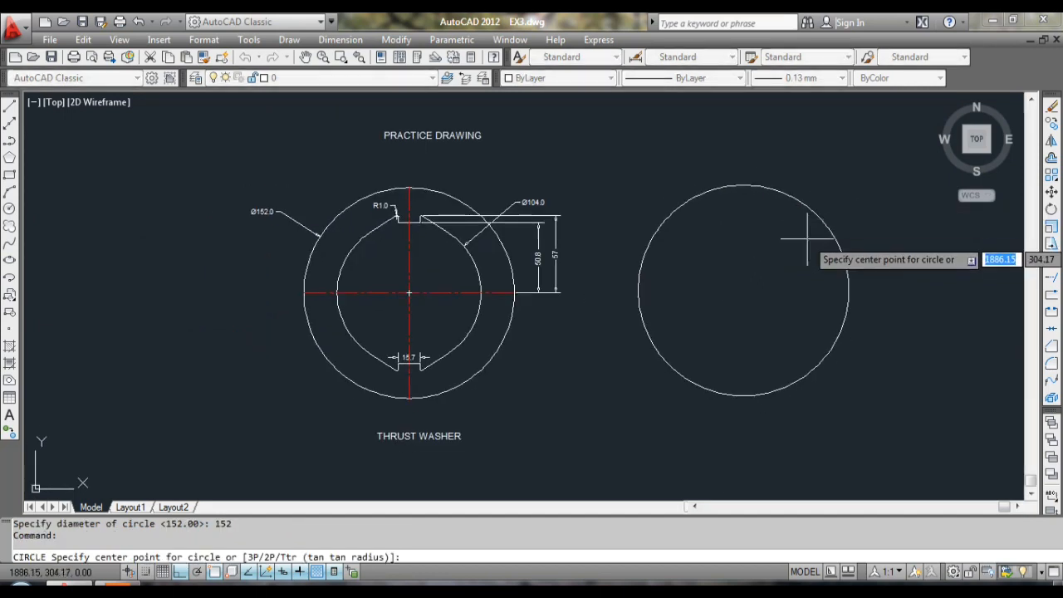
left_click(743, 290)
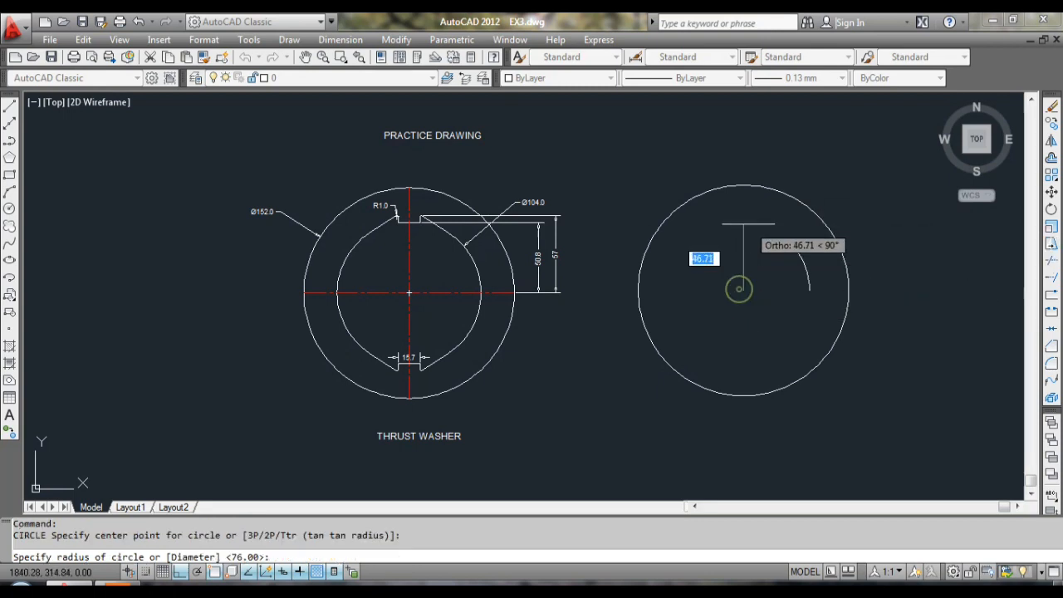
type("d")
key("Return")
type("1")
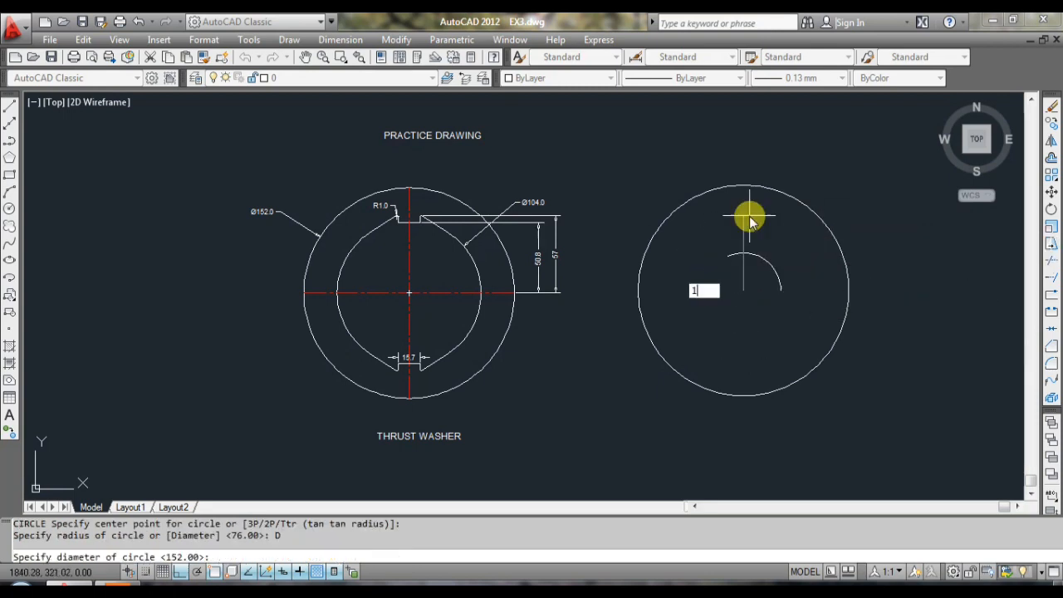
type("04")
key("Return")
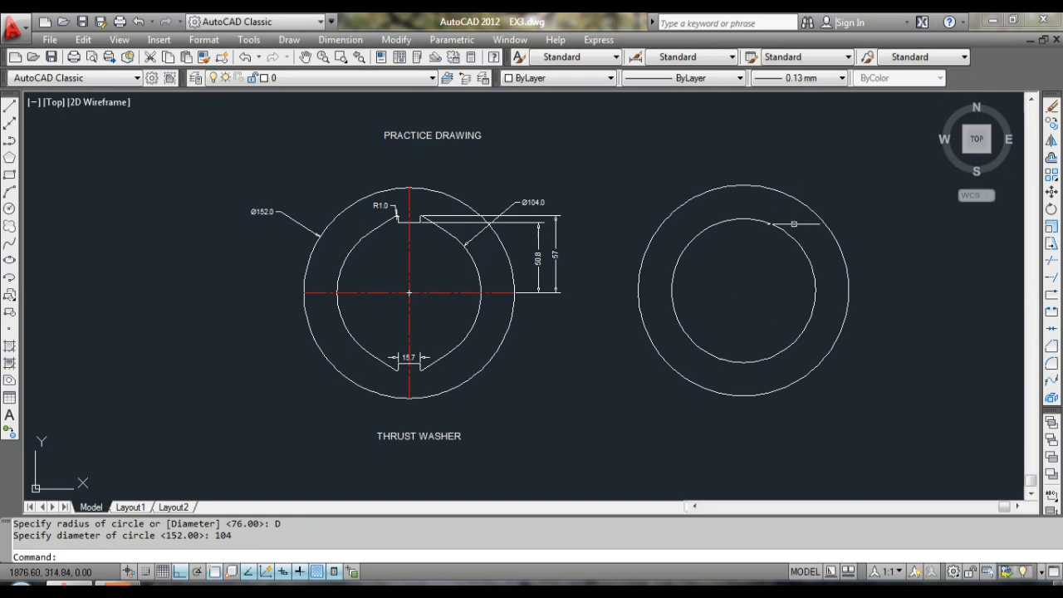
- Try to draw a horizontal line across the new outer circle, starting from its left quadrant
middle_click_drag(795, 224, 761, 228)
scroll(755, 230, "up", 2)
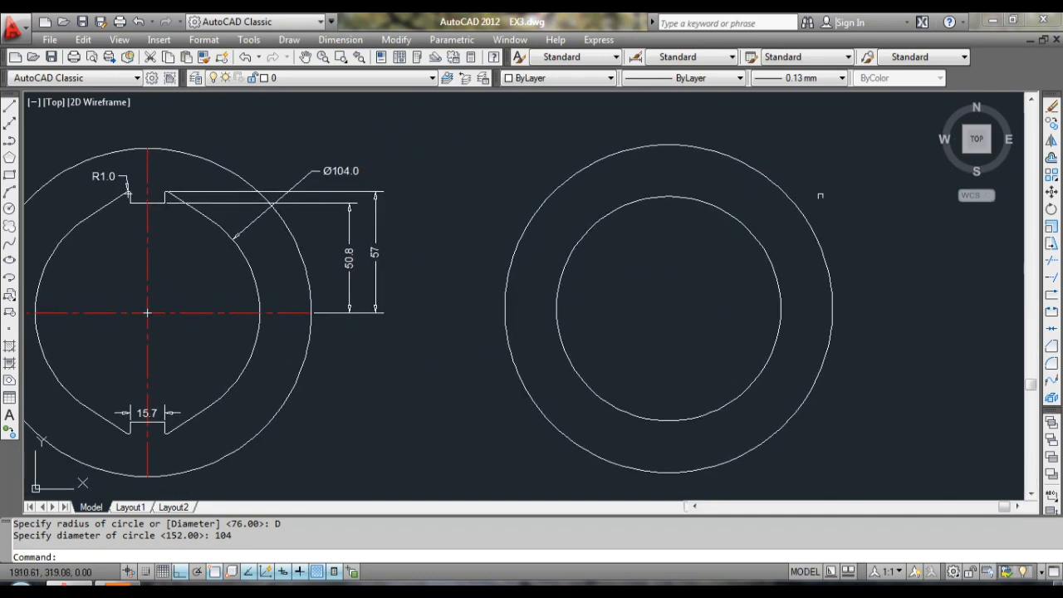
key("Return")
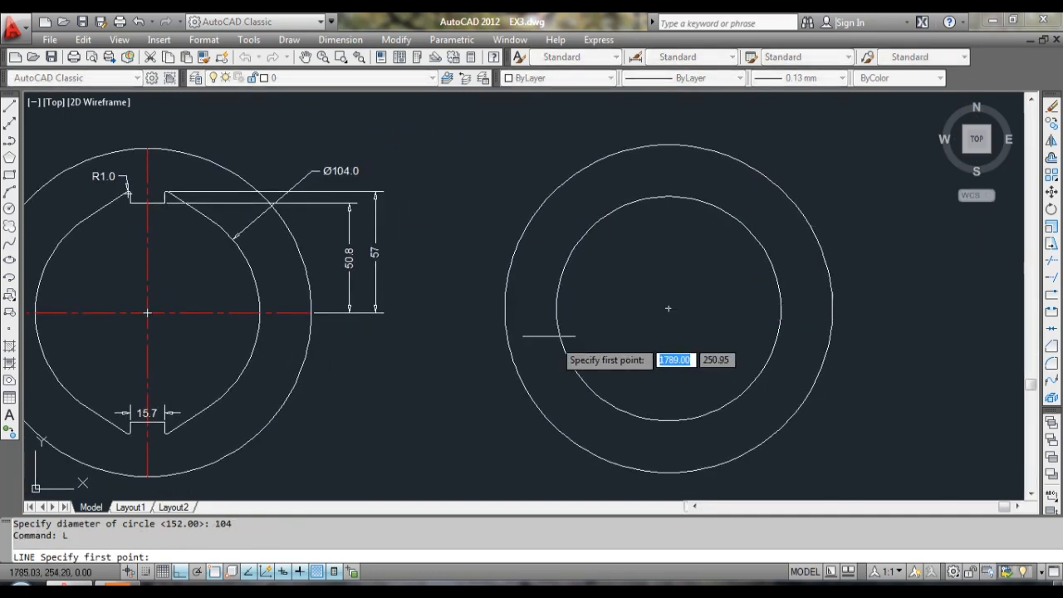
left_click(504, 309)
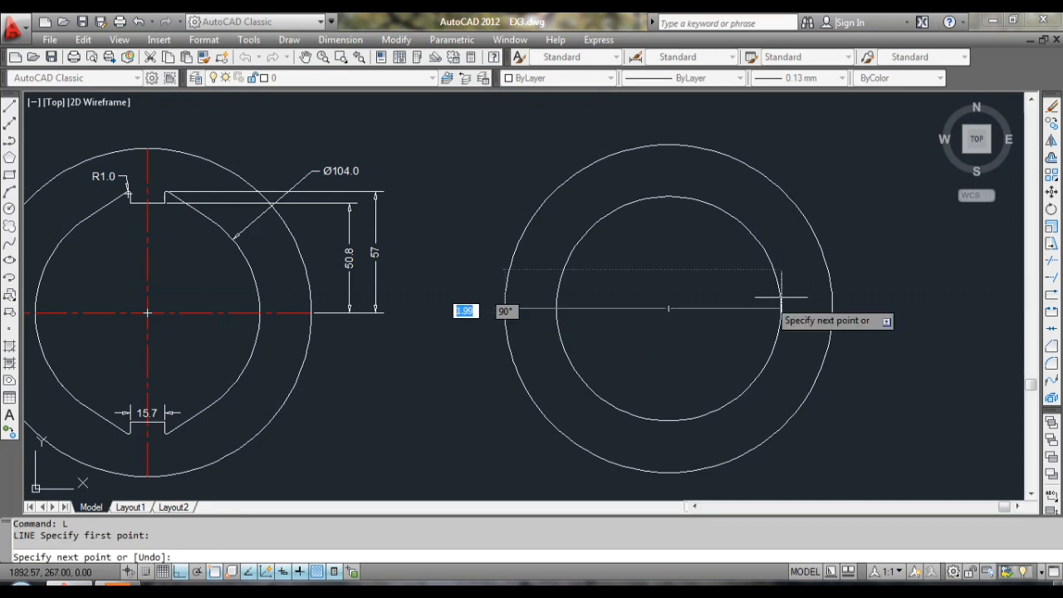
left_click(823, 312)
right_click(822, 310)
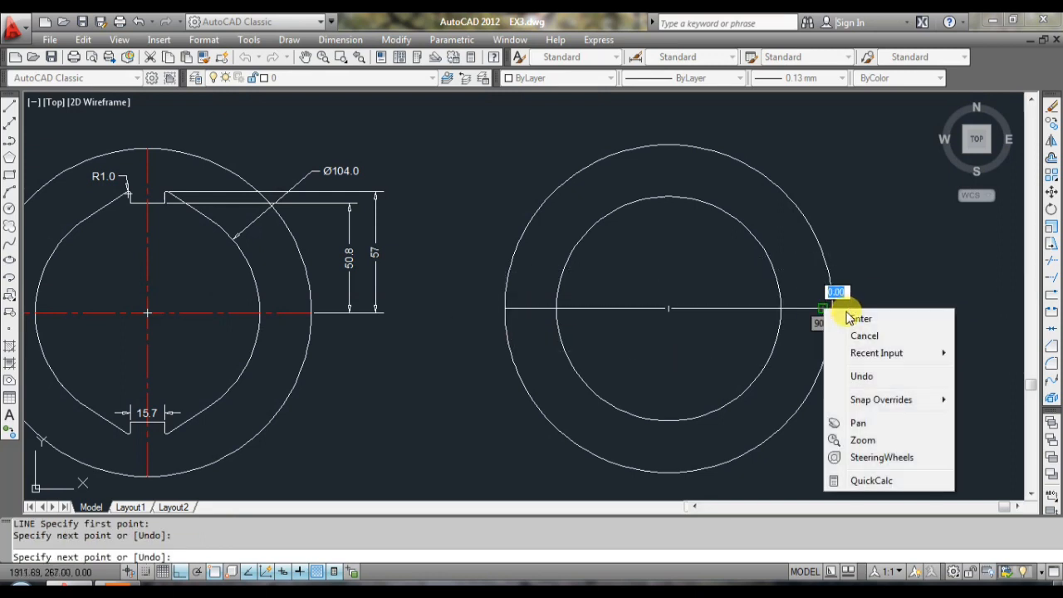
left_click(848, 317)
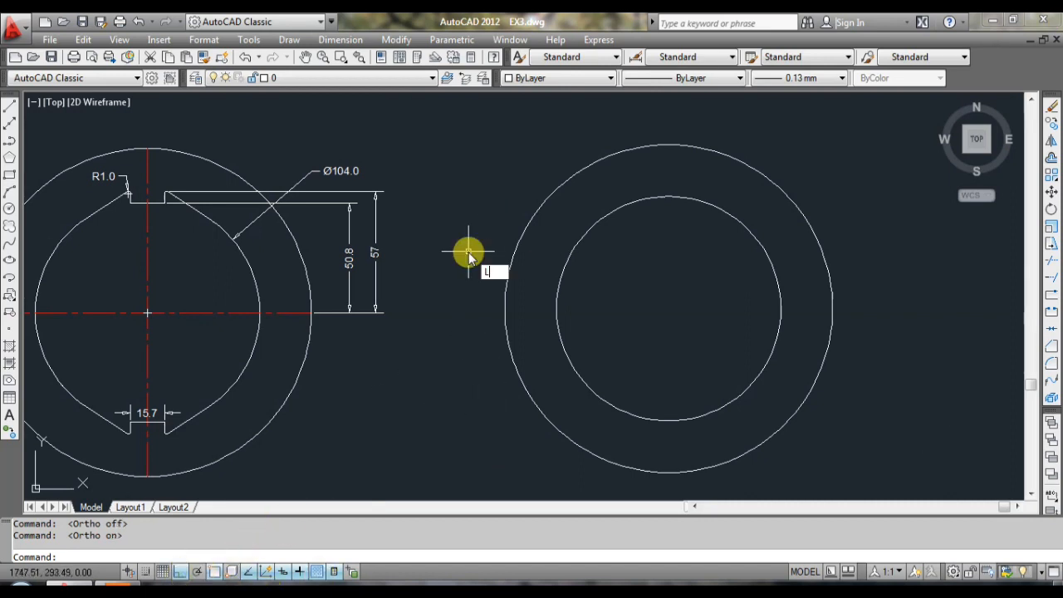
- Draw the horizontal centre line across the new outer circle from its left quadrant to its right quadrant
key("Return")
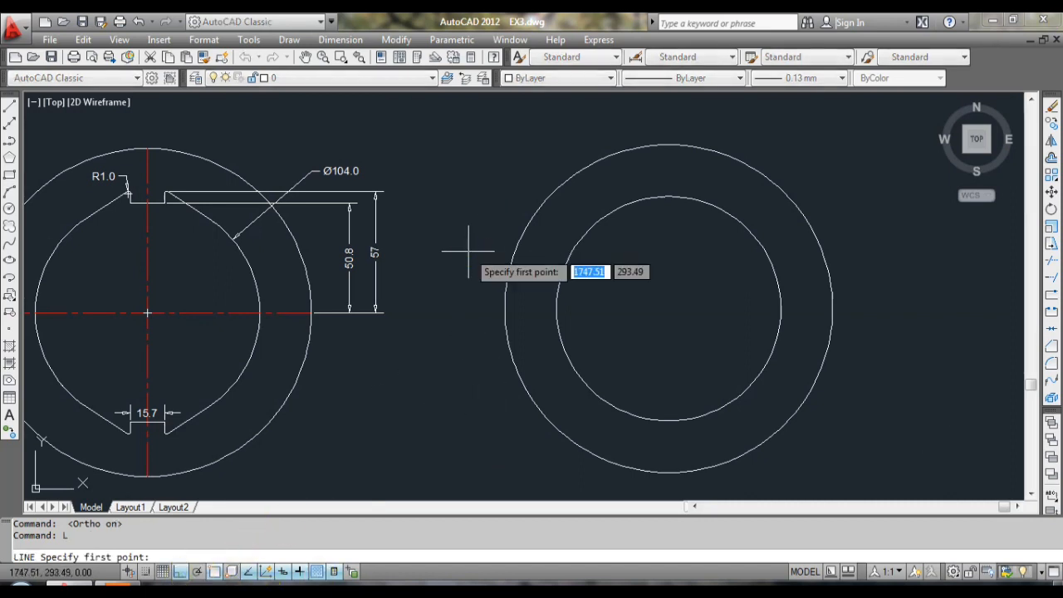
left_click(506, 310)
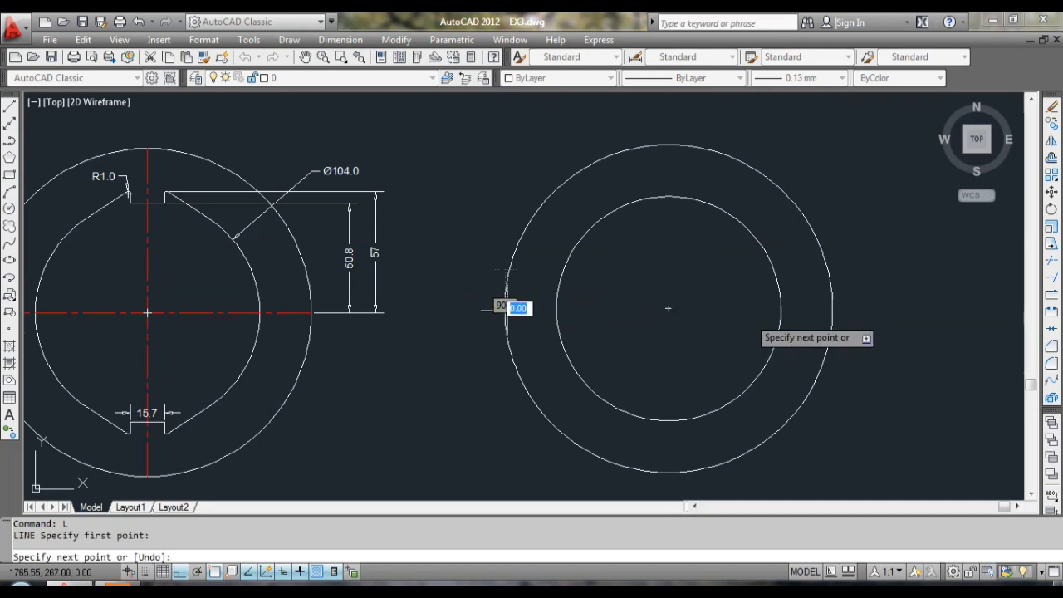
left_click(828, 309)
right_click(828, 309)
left_click(857, 315)
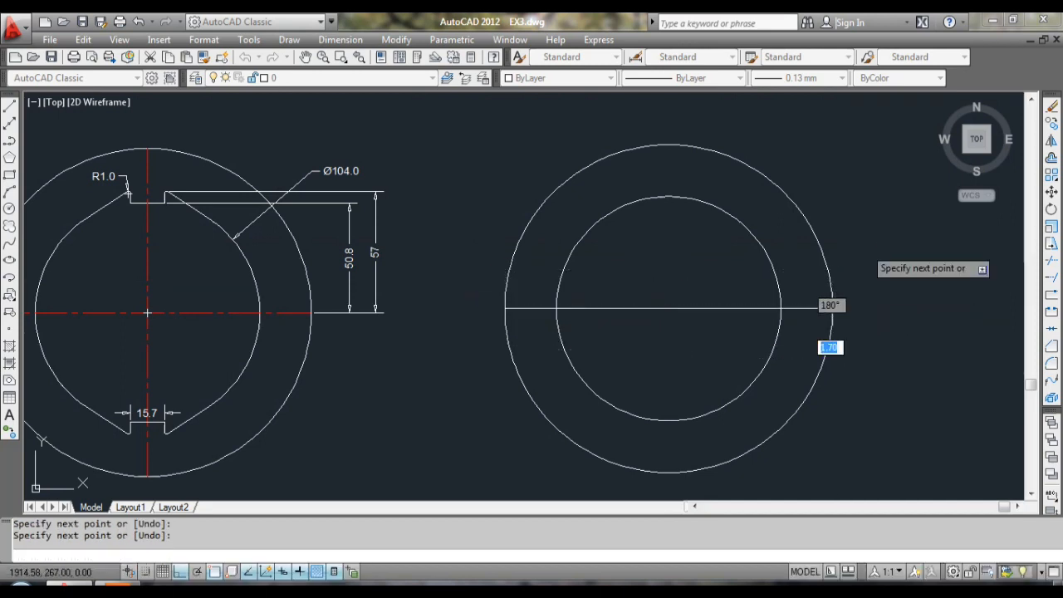
- Draw the vertical centre line through the new circles from the outer circle's top quadrant to its bottom quadrant
key("Return")
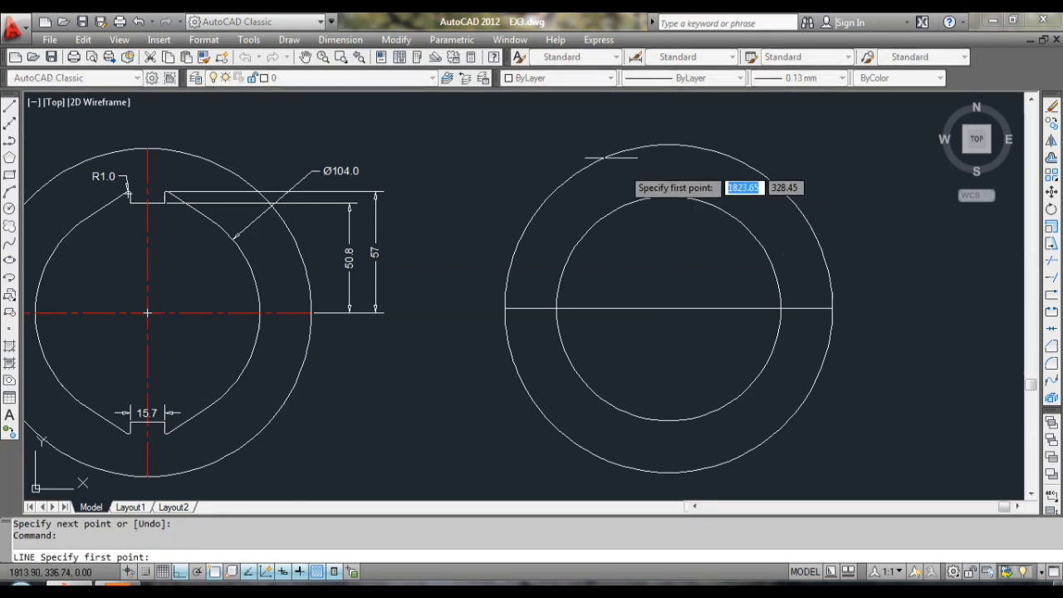
left_click(668, 145)
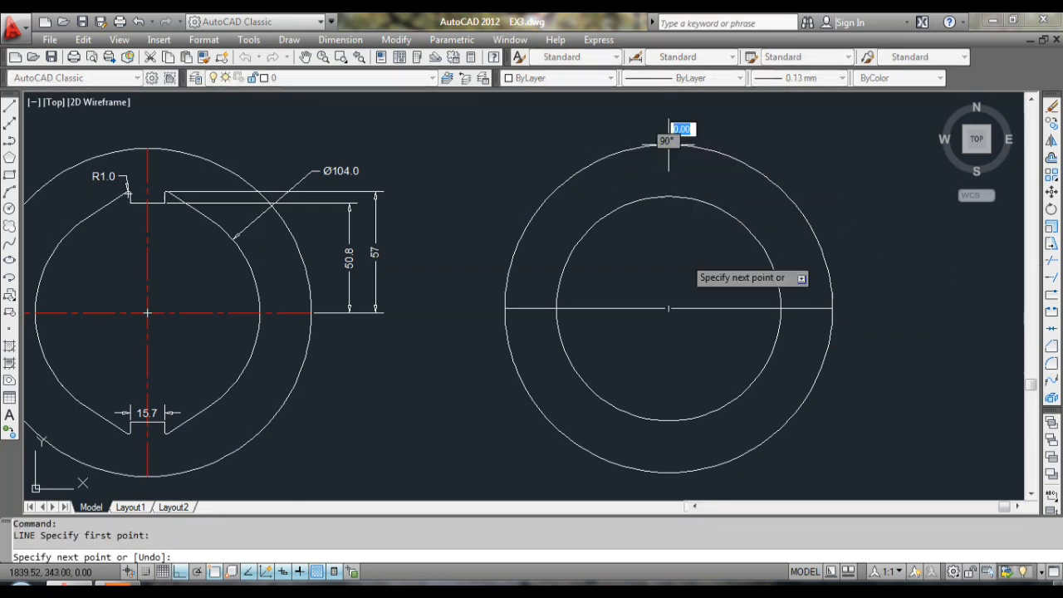
left_click(669, 473)
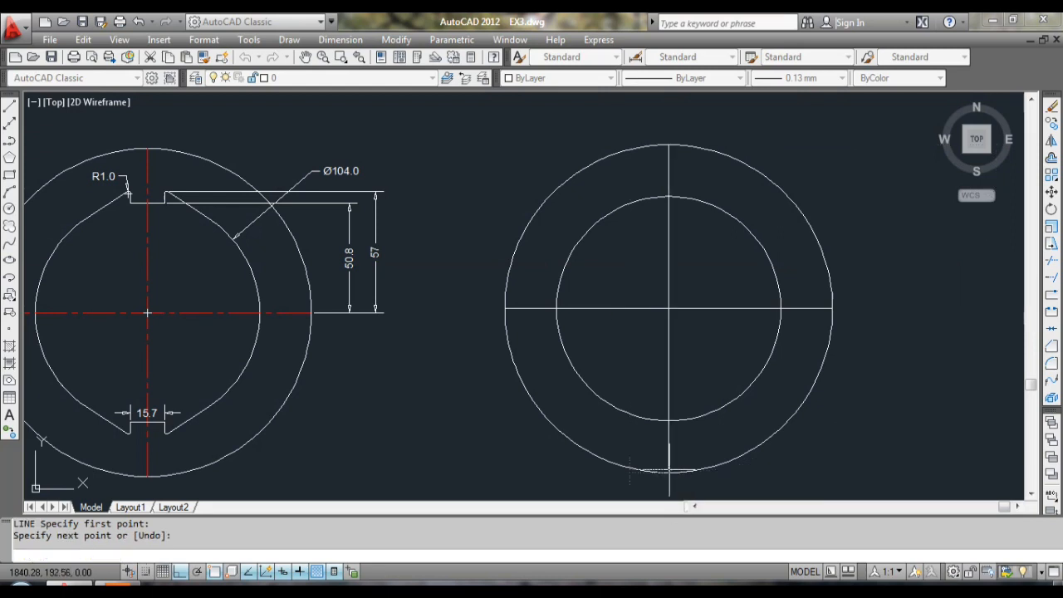
right_click(669, 473)
right_click(715, 296)
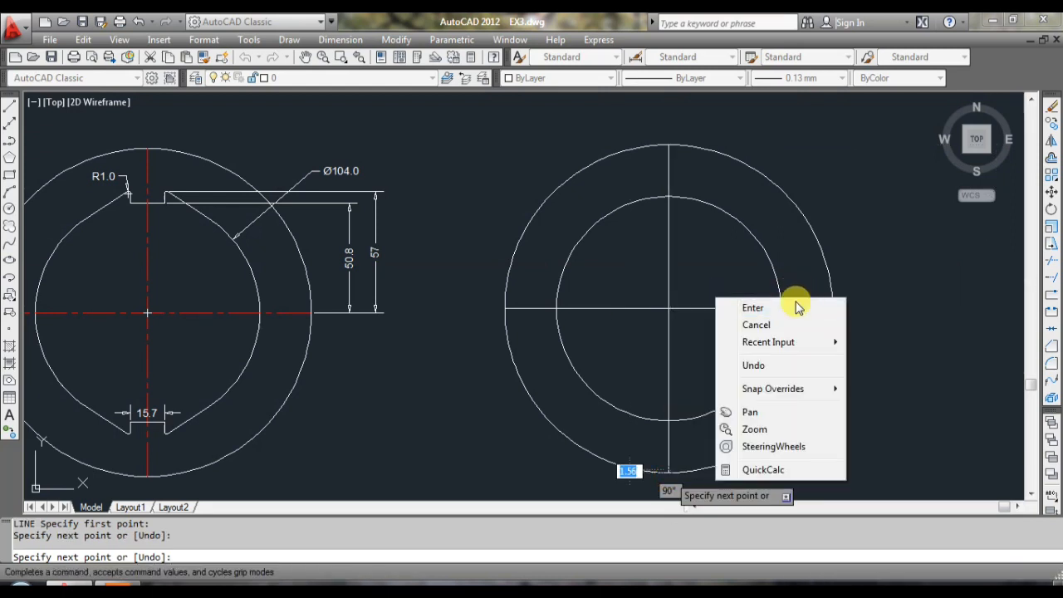
left_click(753, 308)
key("Return")
scroll(690, 381, "up", 2)
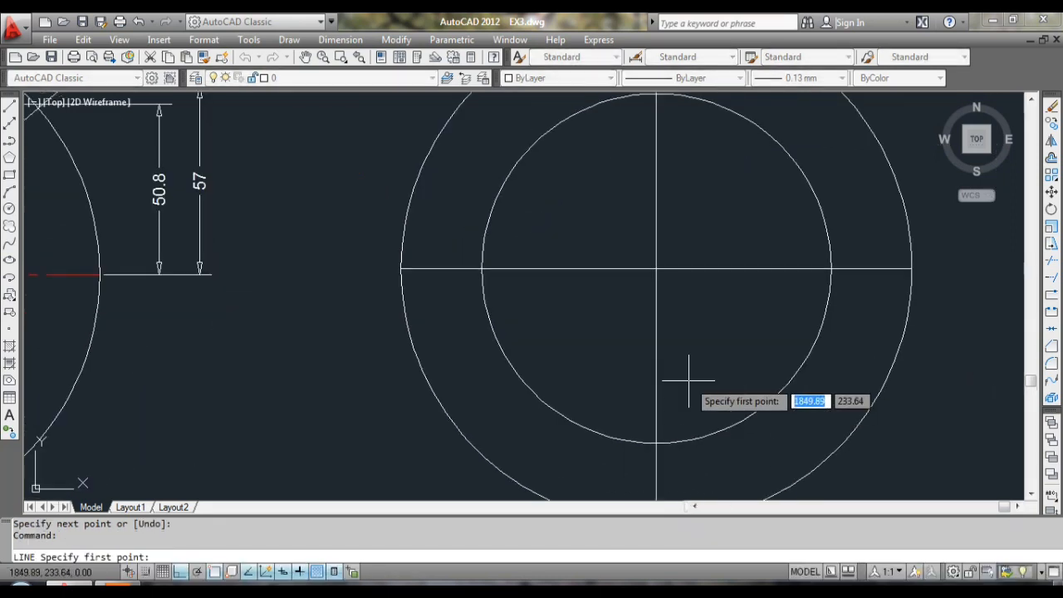
scroll(689, 382, "down", 2)
scroll(706, 337, "down", 1)
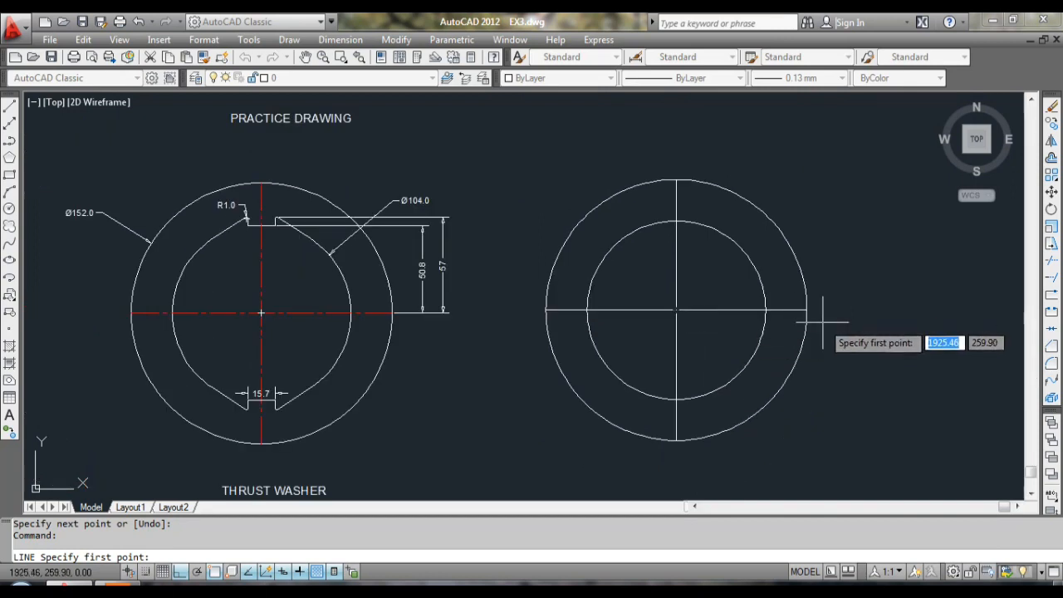
key("Escape")
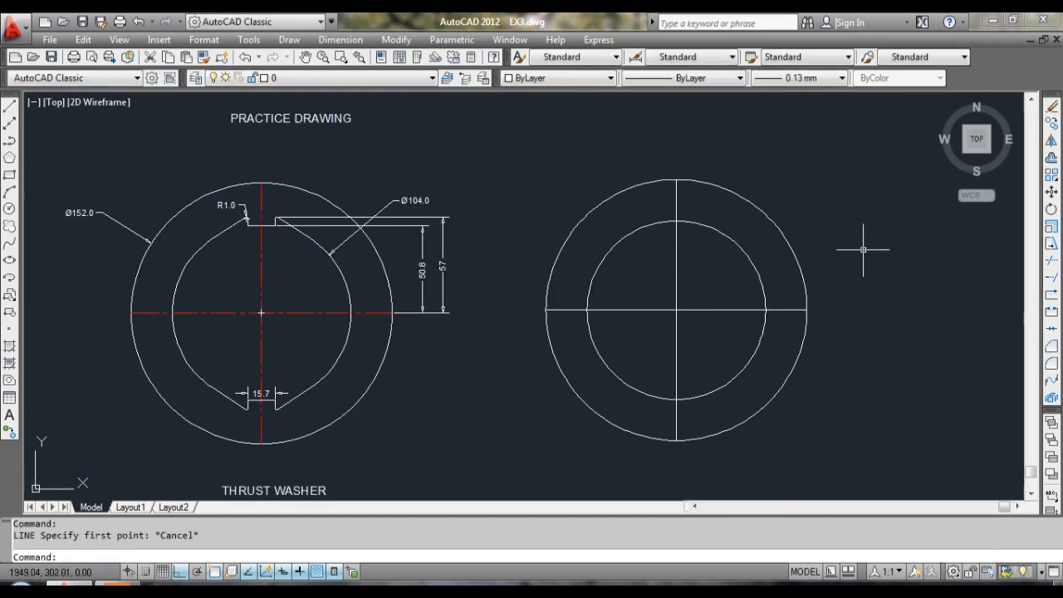
- Offset the horizontal centre line of the new circles upward by 50.8
type("o")
key("Return")
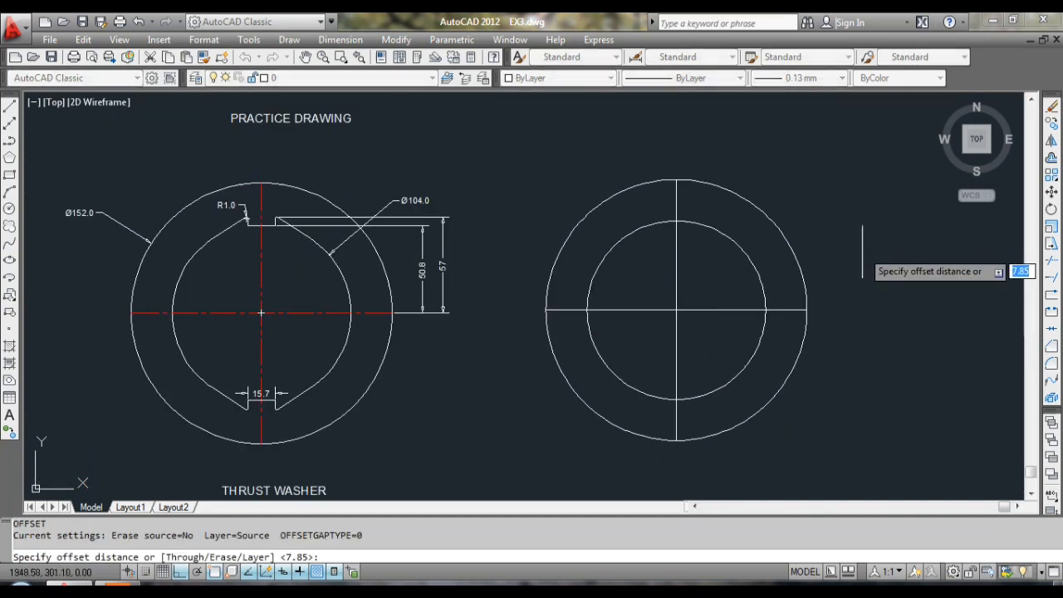
scroll(417, 266, "up", 1)
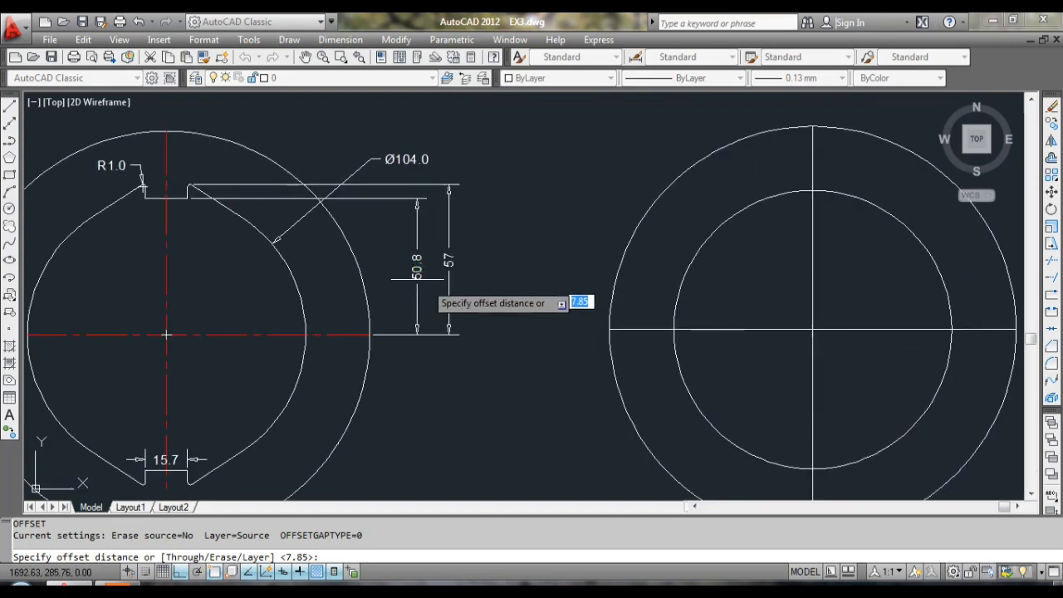
scroll(493, 306, "down", 1)
scroll(490, 297, "down", 1)
scroll(664, 283, "up", 3)
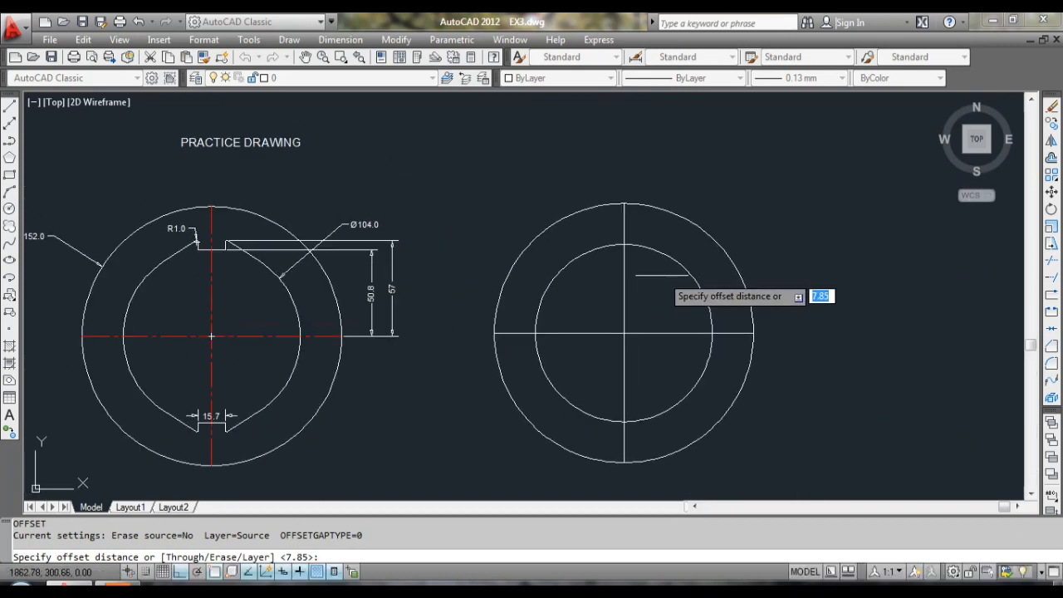
type("50")
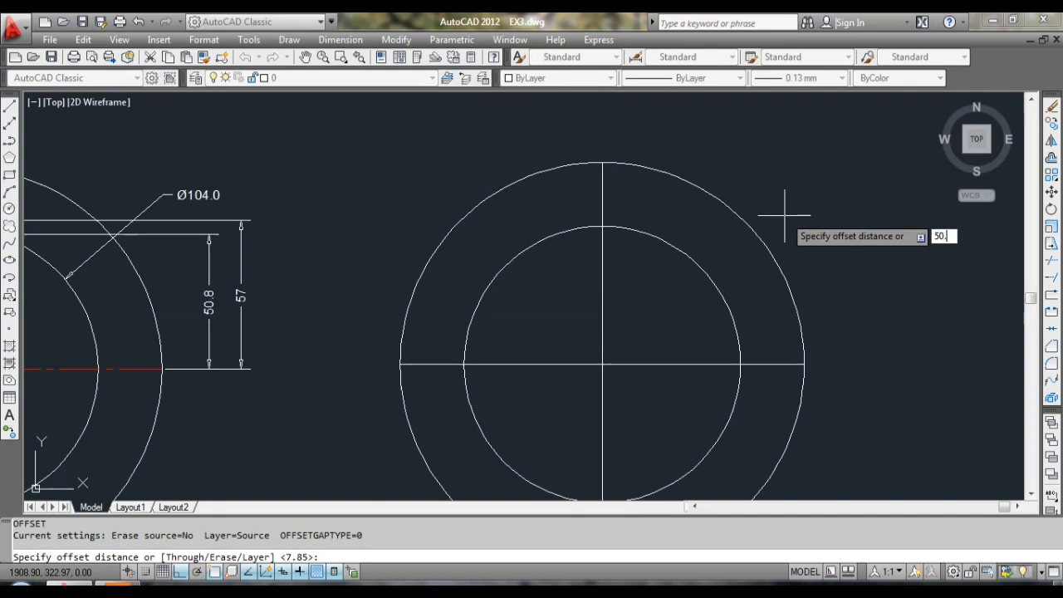
key("Return")
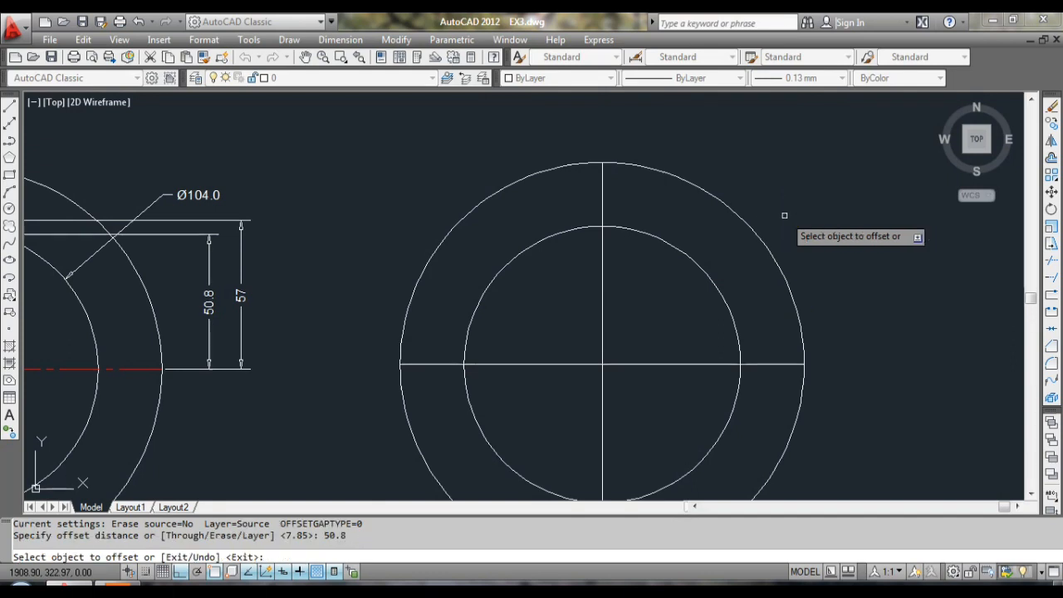
left_click(640, 363)
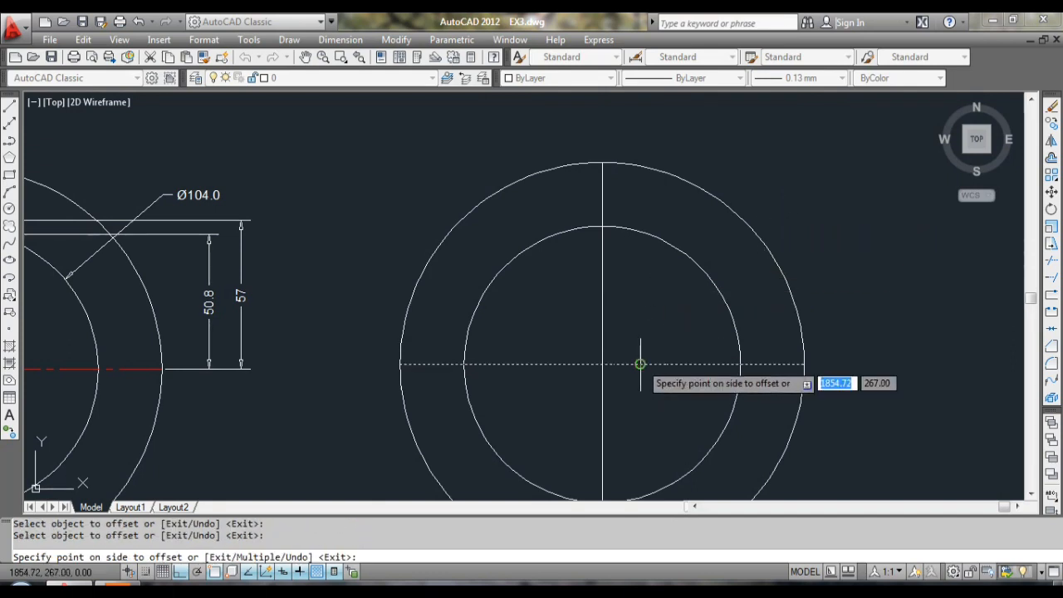
left_click(658, 263)
middle_click_drag(771, 261, 759, 221)
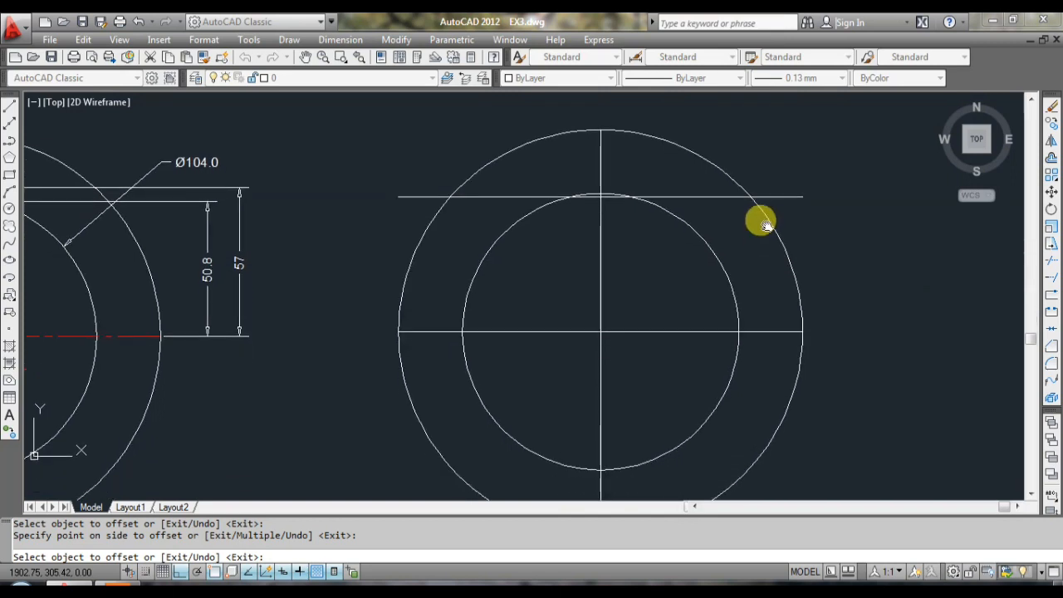
scroll(843, 263, "down", 2)
key("Escape")
- Offset the same horizontal centre line upward by 57
right_click(831, 268)
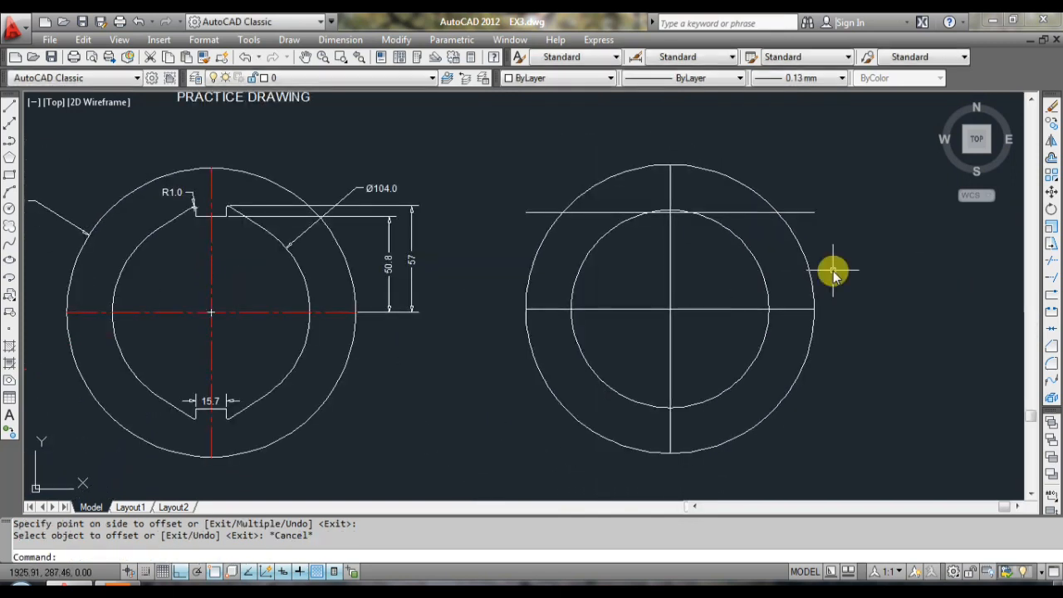
key("Return")
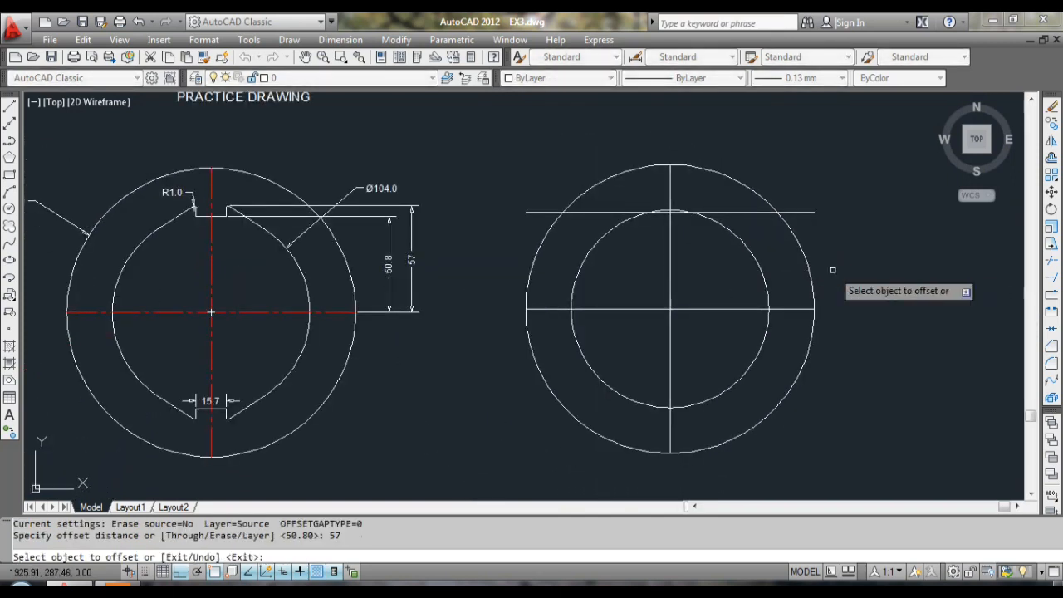
left_click(794, 309)
left_click(785, 170)
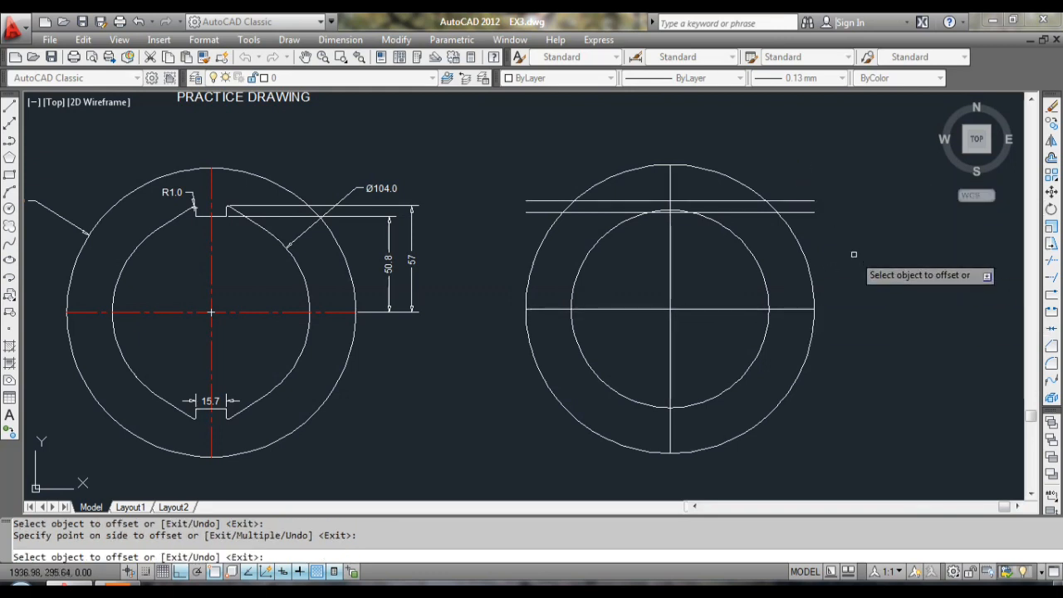
key("Escape")
- Offset the new vertical centre line by 7.85 to both the right and the left
middle_click_drag(689, 258, 697, 259)
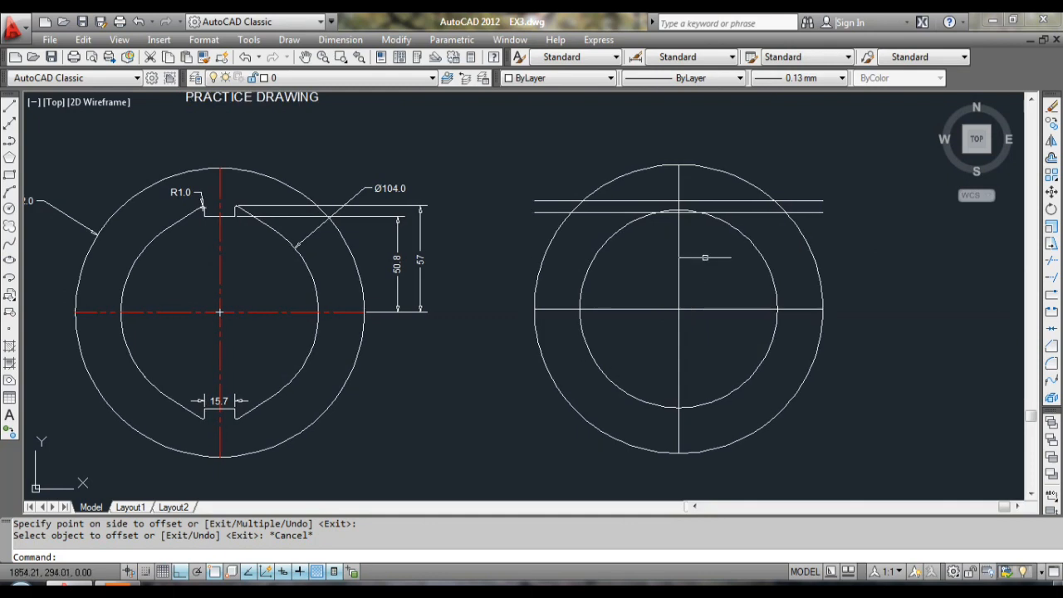
right_click(897, 407)
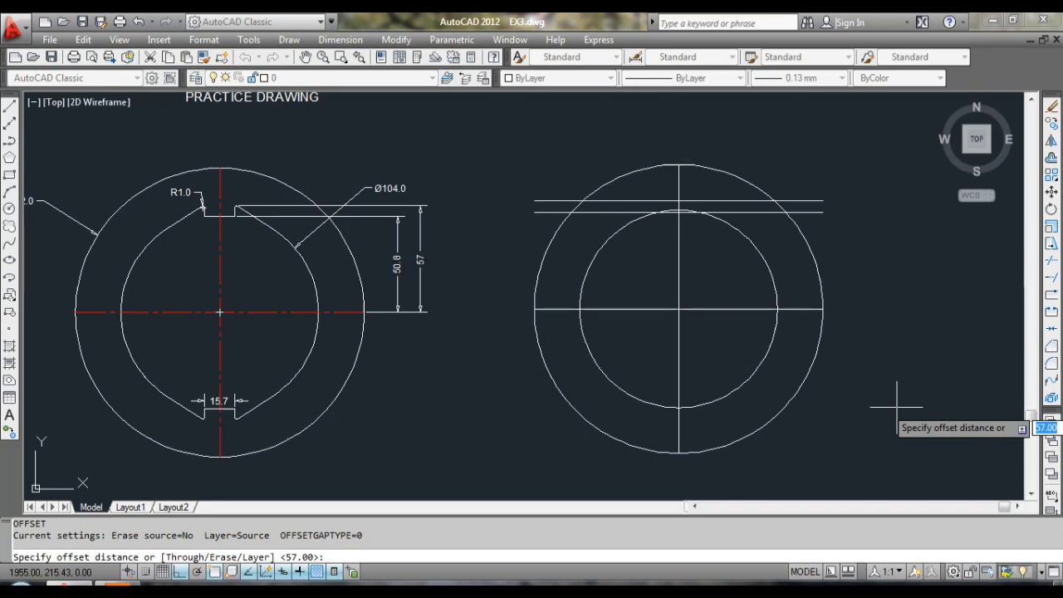
key("Return")
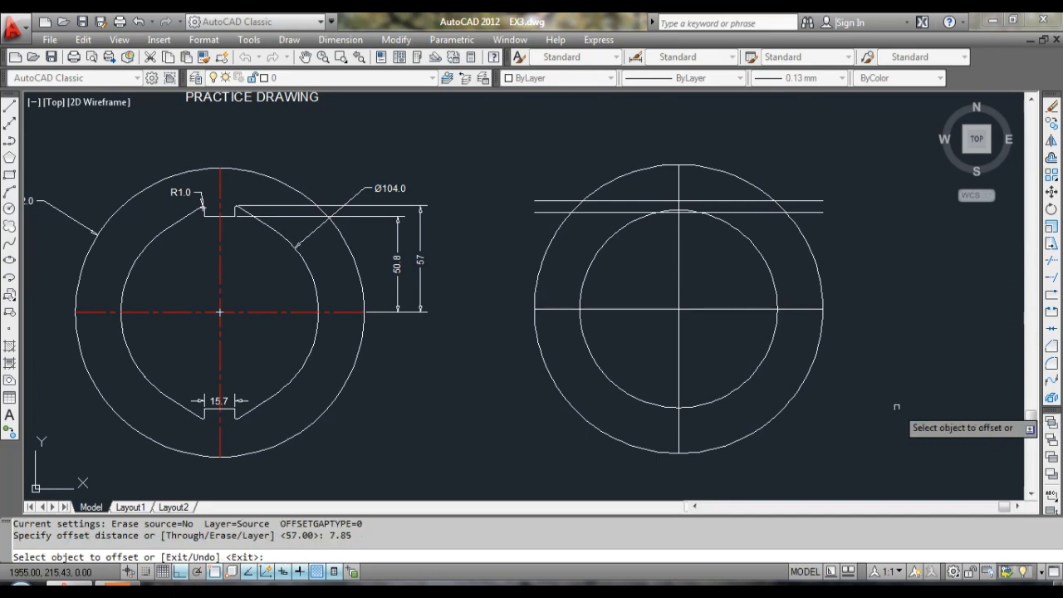
left_click(679, 424)
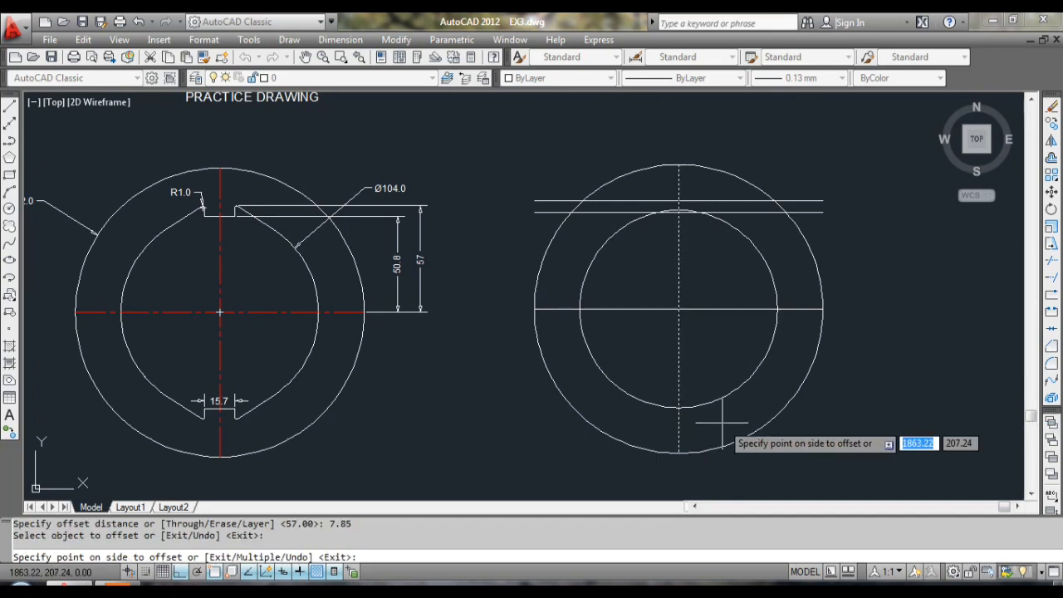
left_click(698, 428)
left_click(679, 425)
left_click(654, 429)
scroll(725, 408, "up", 1)
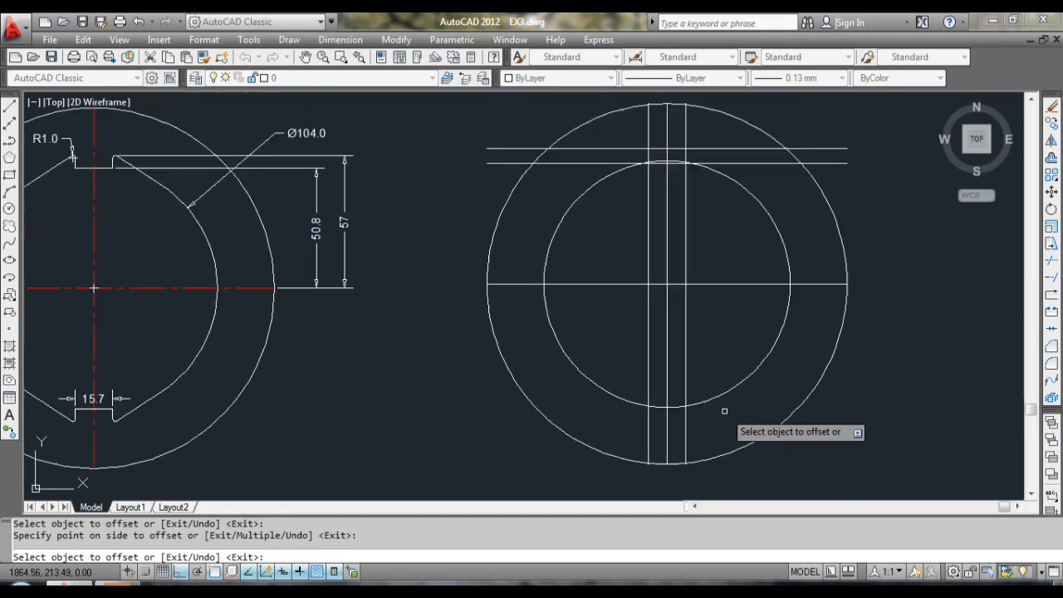
key("Escape")
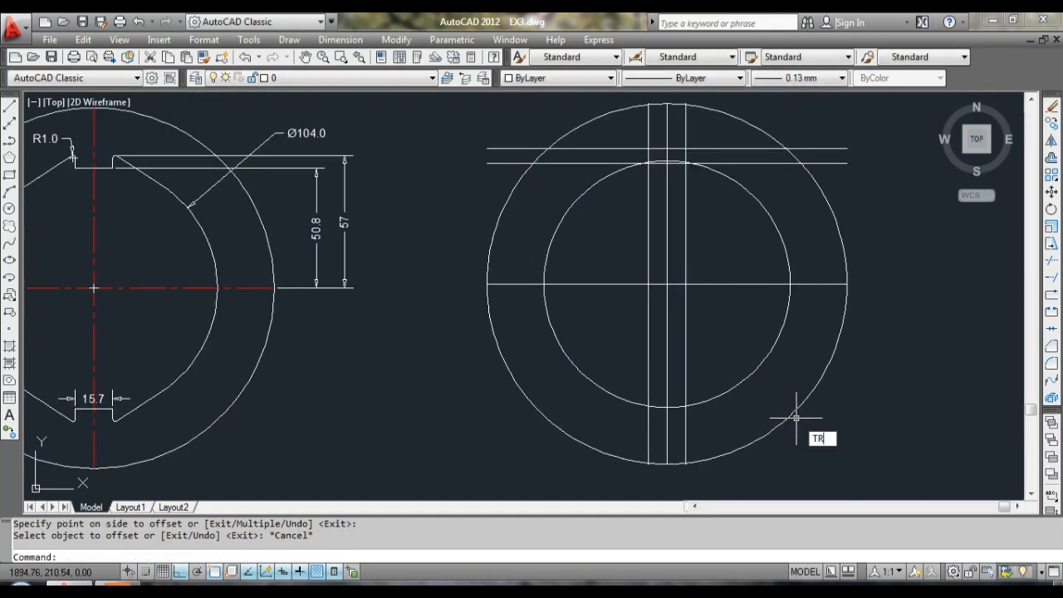
- Trim the right end of the upper horizontal offset line where it extends beyond the outer circle
type("TR")
key("Return")
key("Return")
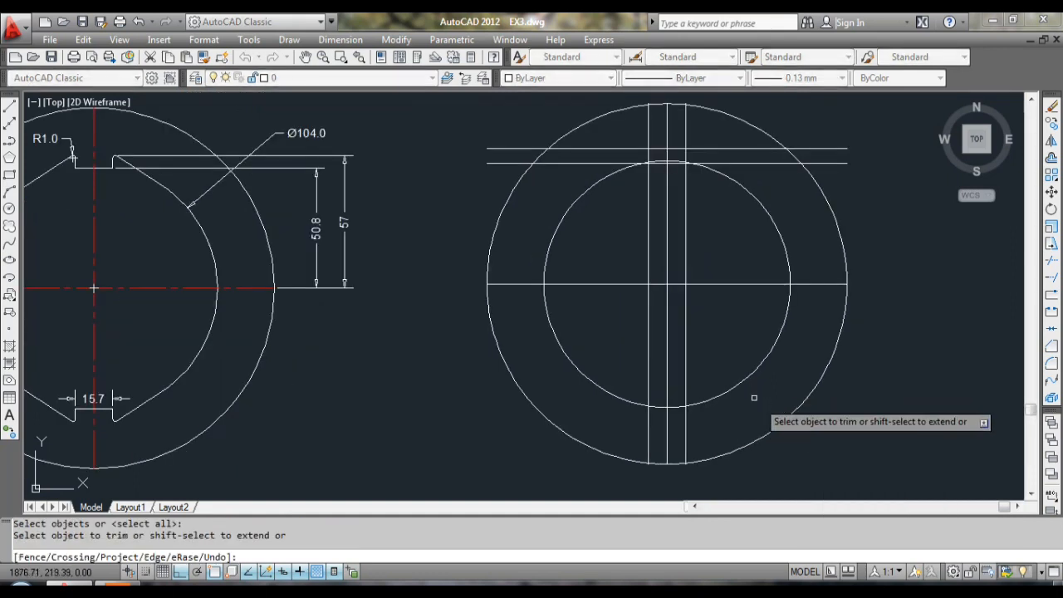
middle_click_drag(708, 346, 744, 395)
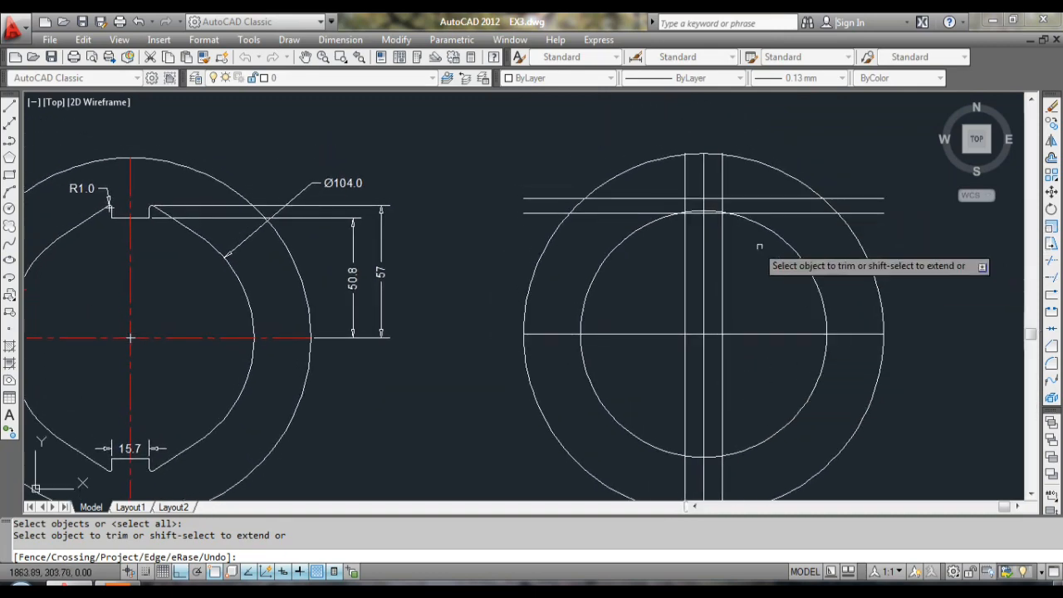
left_click(850, 199)
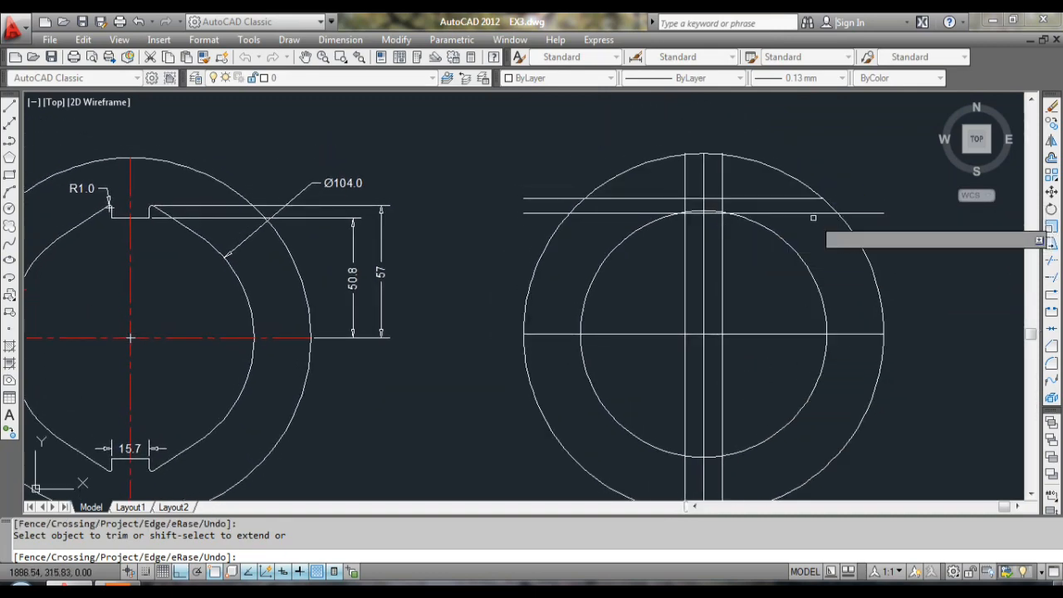
- Try to trim the two horizontal offset lines between the outer circle and the notch lines, and undo the last trim
left_click(813, 218)
left_click(807, 217)
left_click(805, 214)
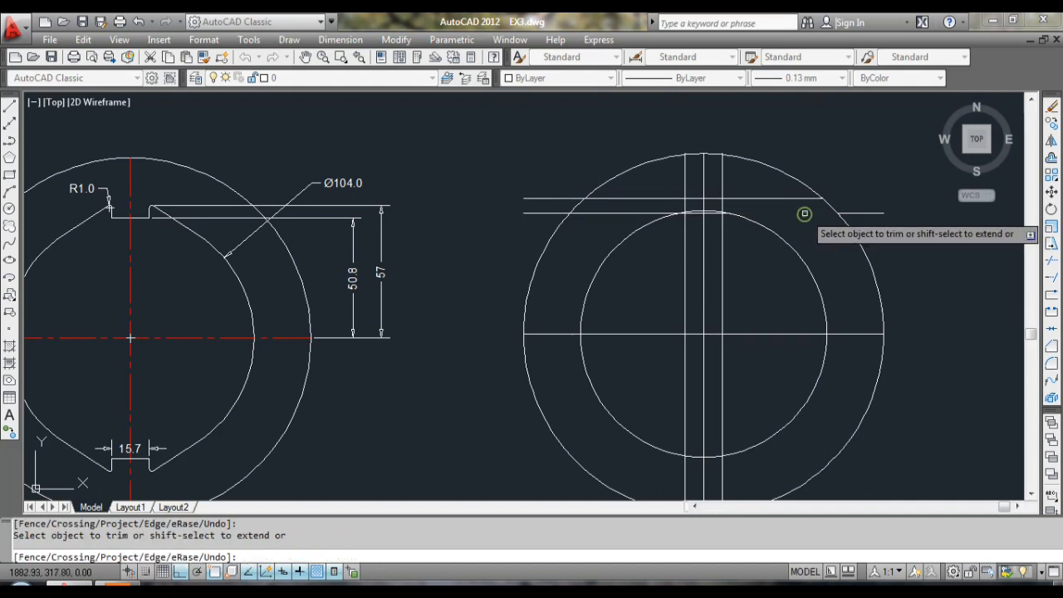
left_click(607, 201)
left_click(760, 201)
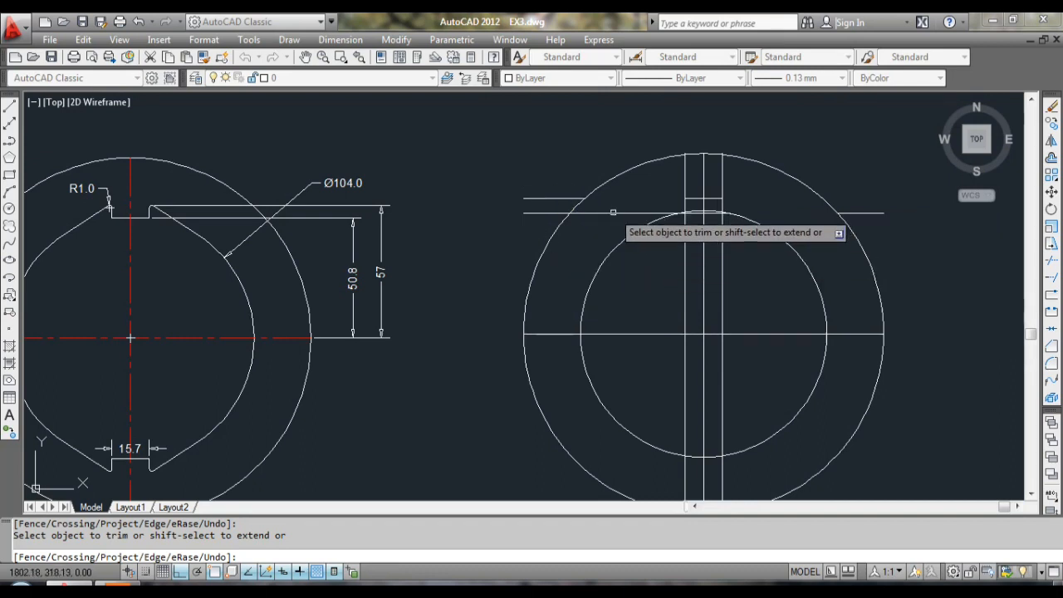
left_click(613, 213)
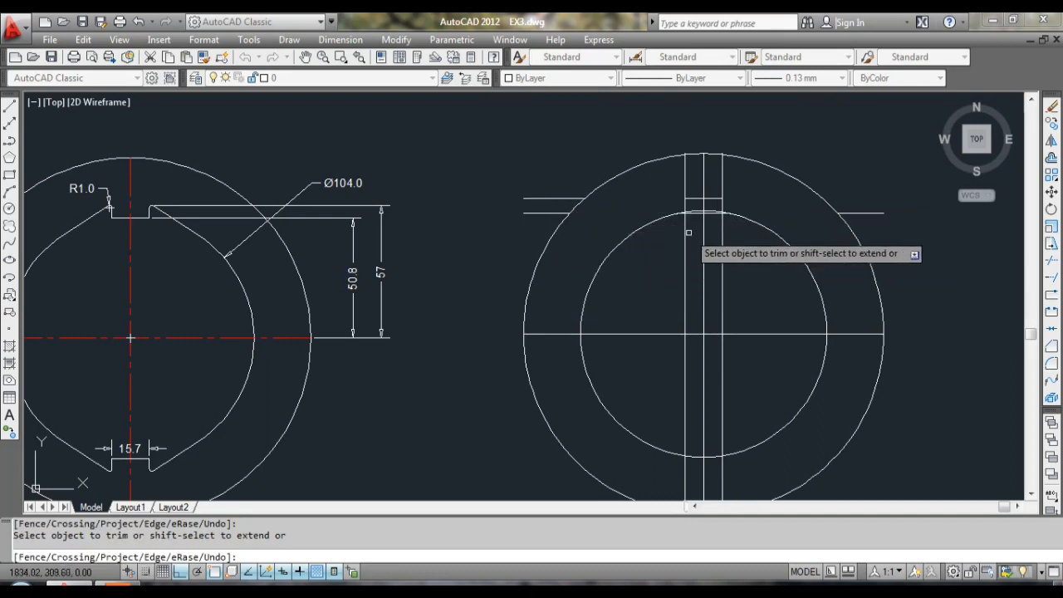
scroll(695, 234, "up", 1)
scroll(689, 232, "down", 2)
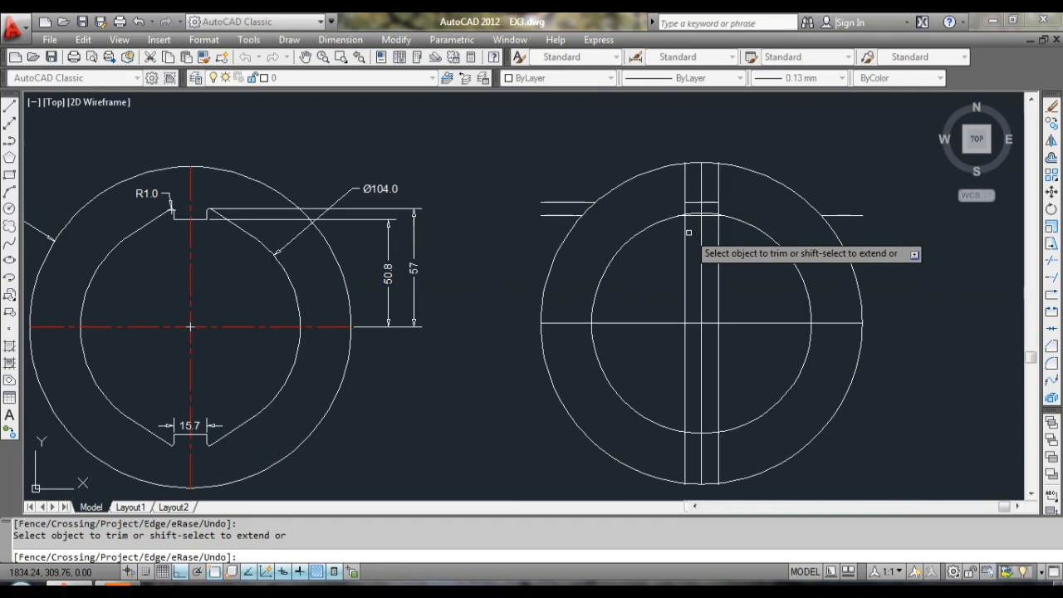
scroll(689, 233, "up", 1)
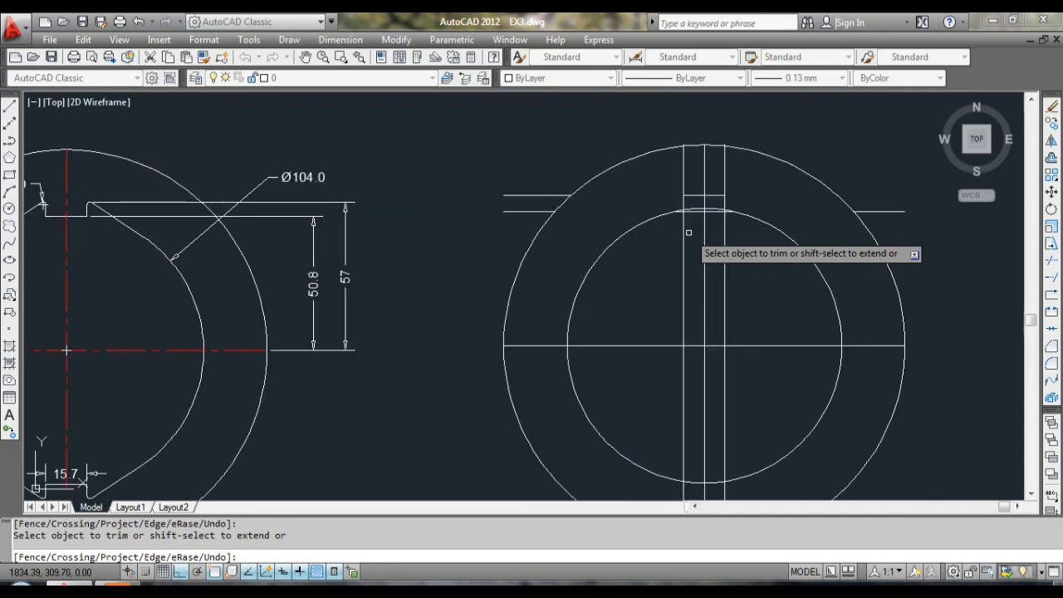
key("ctrl+z")
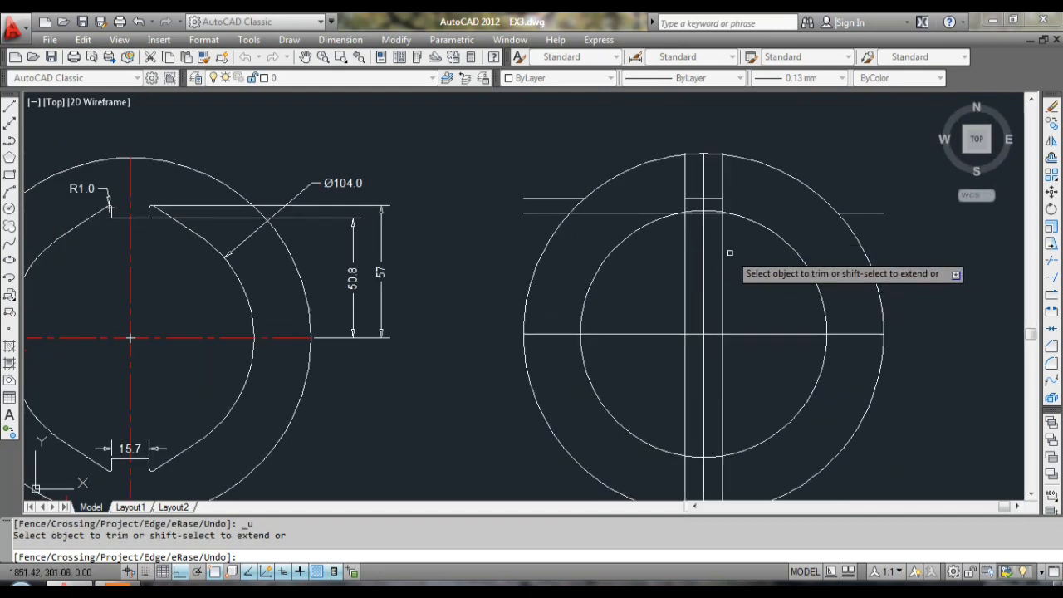
- Try to trim the inner circle's top arc between the two vertical offset lines
scroll(729, 249, "up", 1)
scroll(727, 260, "up", 1)
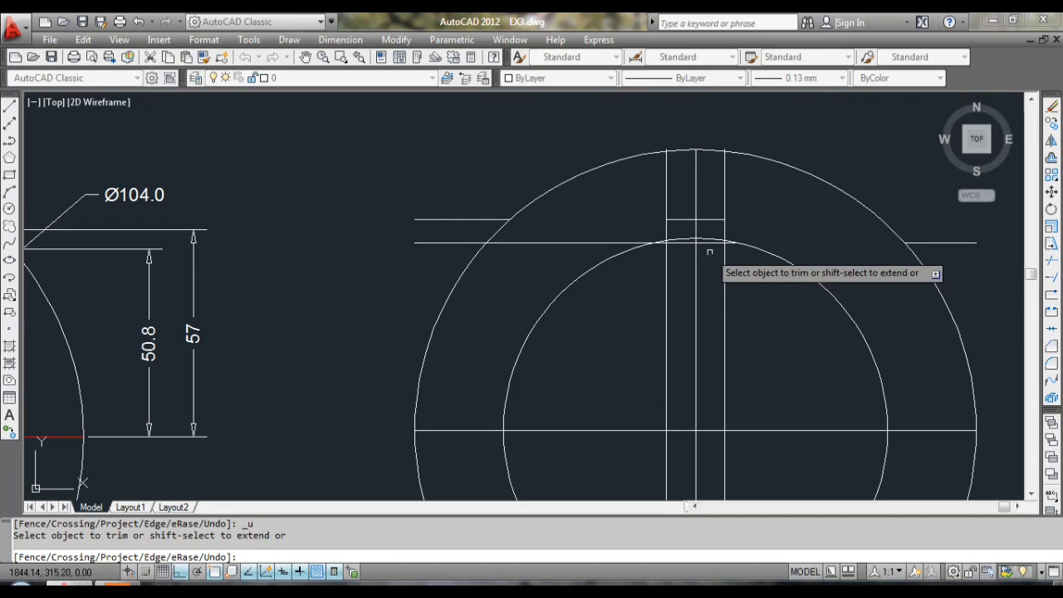
scroll(788, 235, "down", 1)
scroll(796, 240, "down", 1)
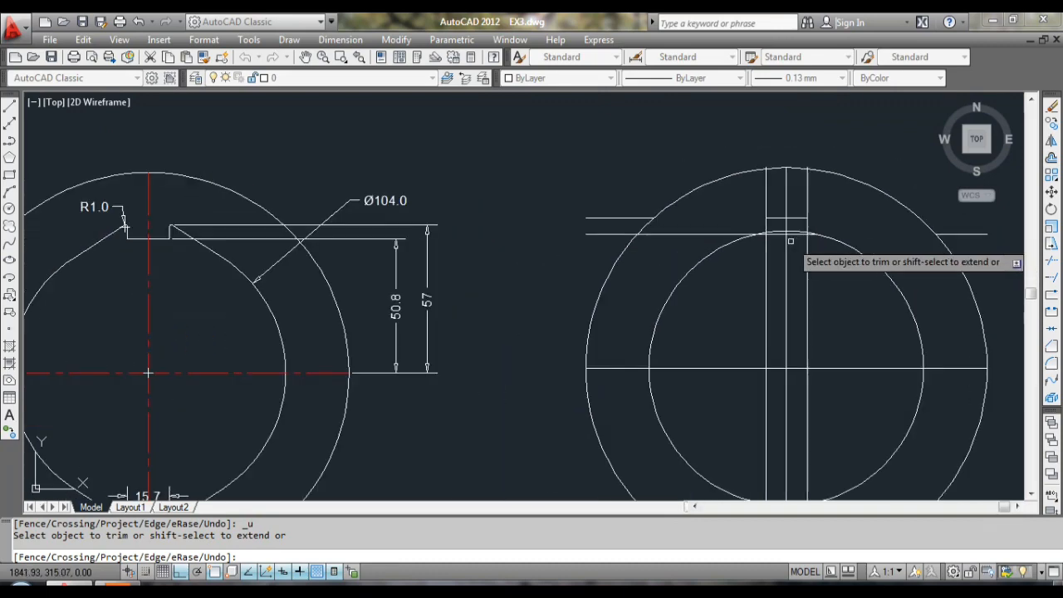
scroll(795, 240, "up", 5)
scroll(810, 224, "up", 1)
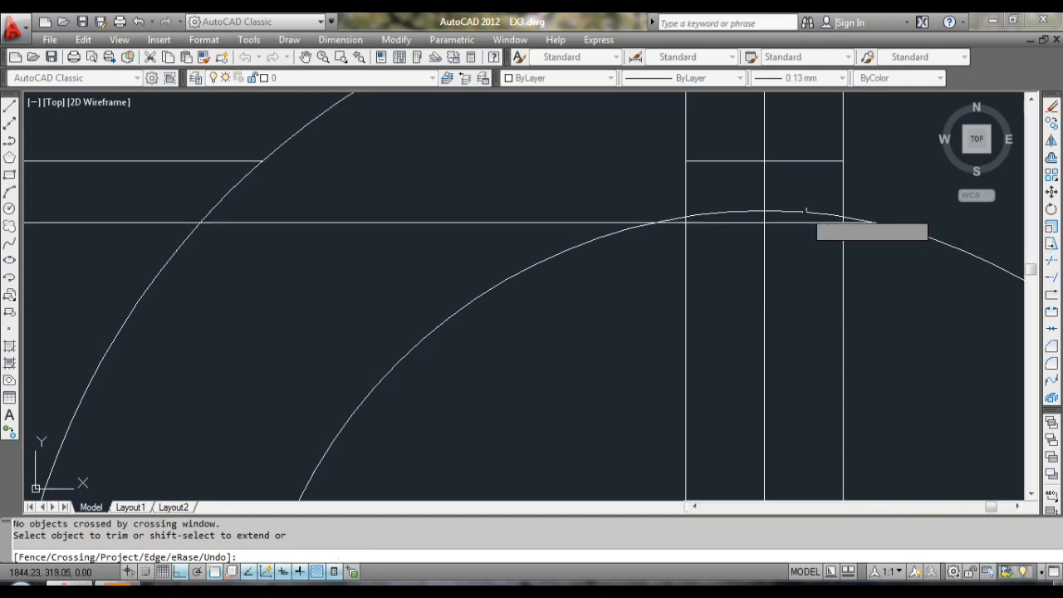
left_click(800, 213)
left_click(749, 215)
left_click(725, 215)
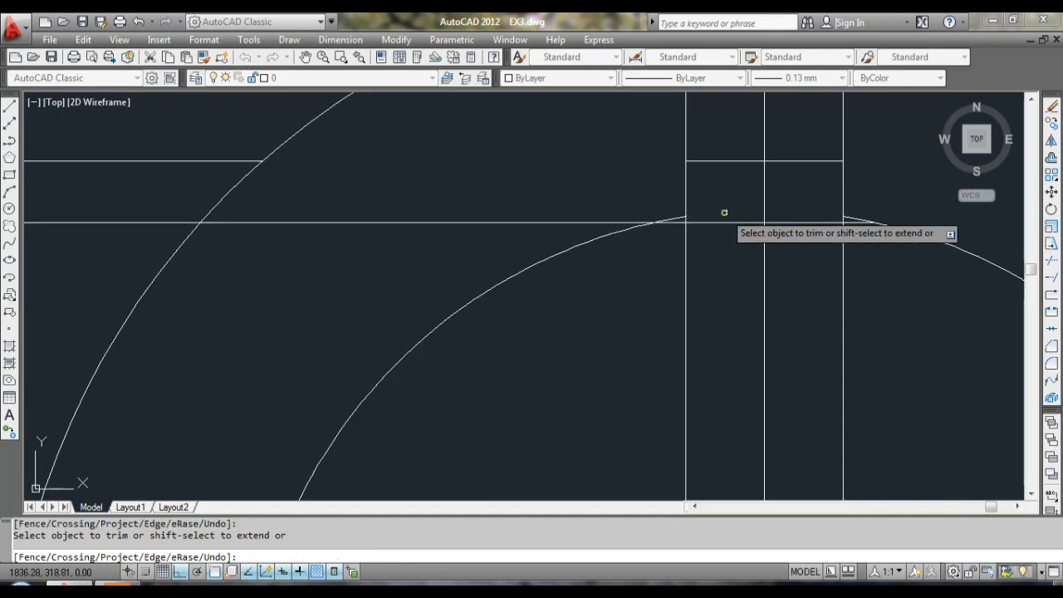
scroll(870, 220, "up", 2)
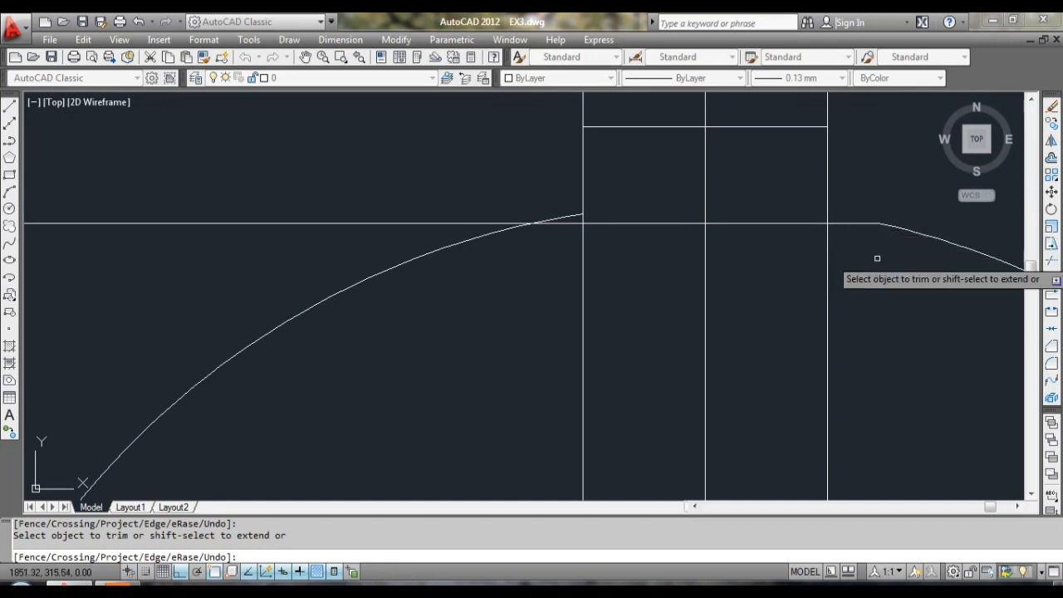
scroll(877, 259, "down", 2)
- Undo the trims of the inner circle and horizontal offset lines, keeping only the upper line's trimmed right end
key("ctrl+z")
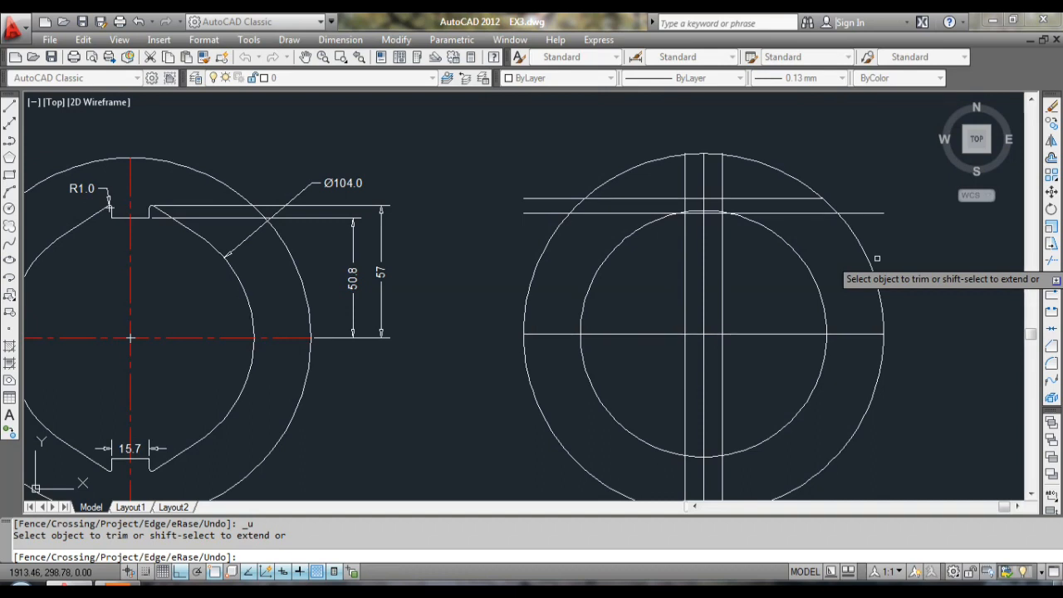
middle_click_drag(877, 259, 871, 244)
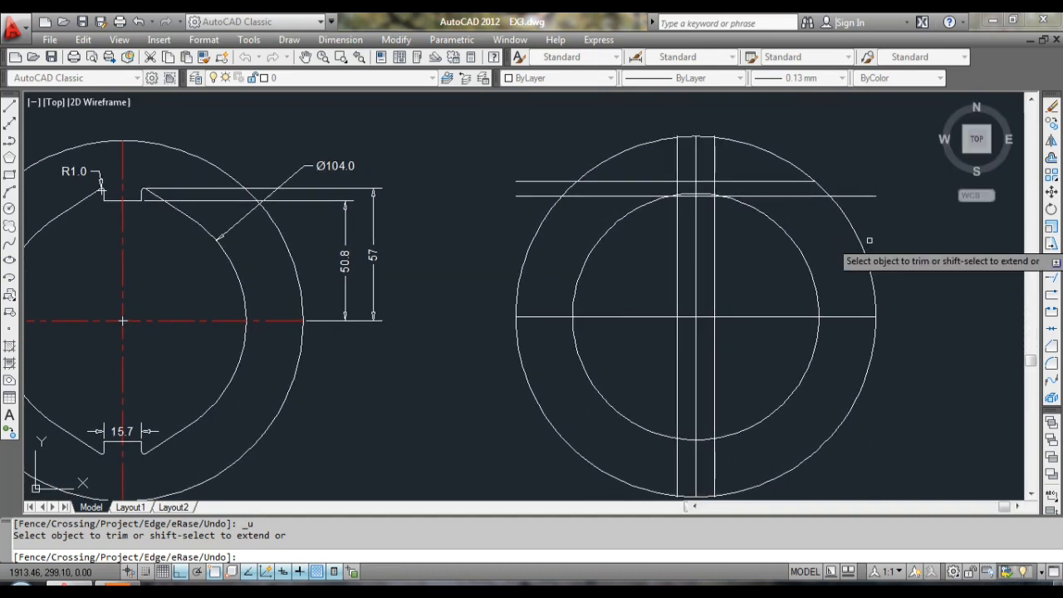
key("Escape")
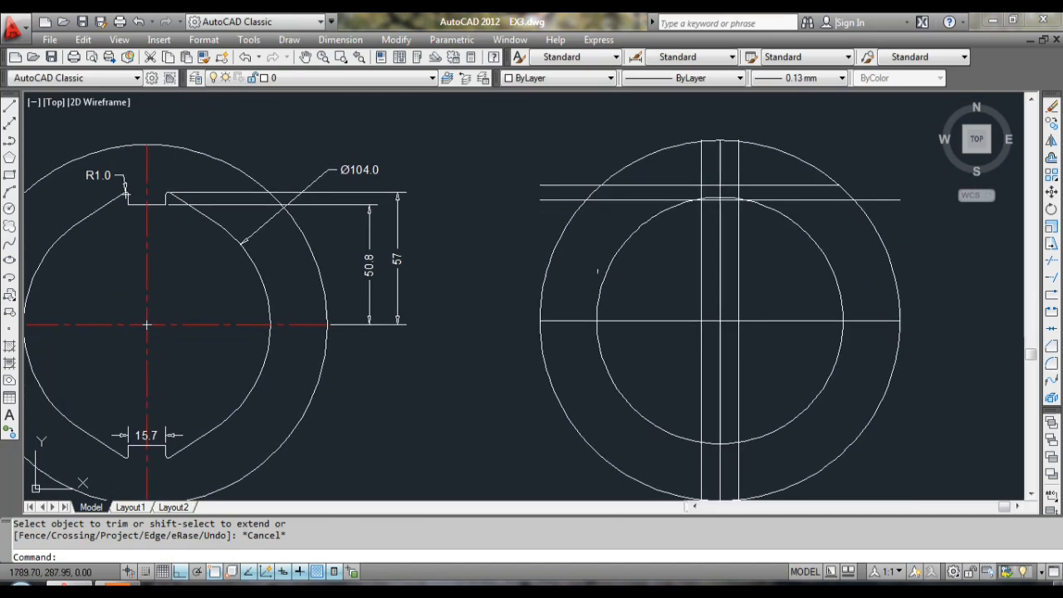
- Draw a line from the upper offset line's intersection with the right vertical offset line, tangent to the inner circle's right side
scroll(303, 208, "up", 2)
scroll(534, 249, "down", 3)
middle_click_drag(725, 242, 547, 270)
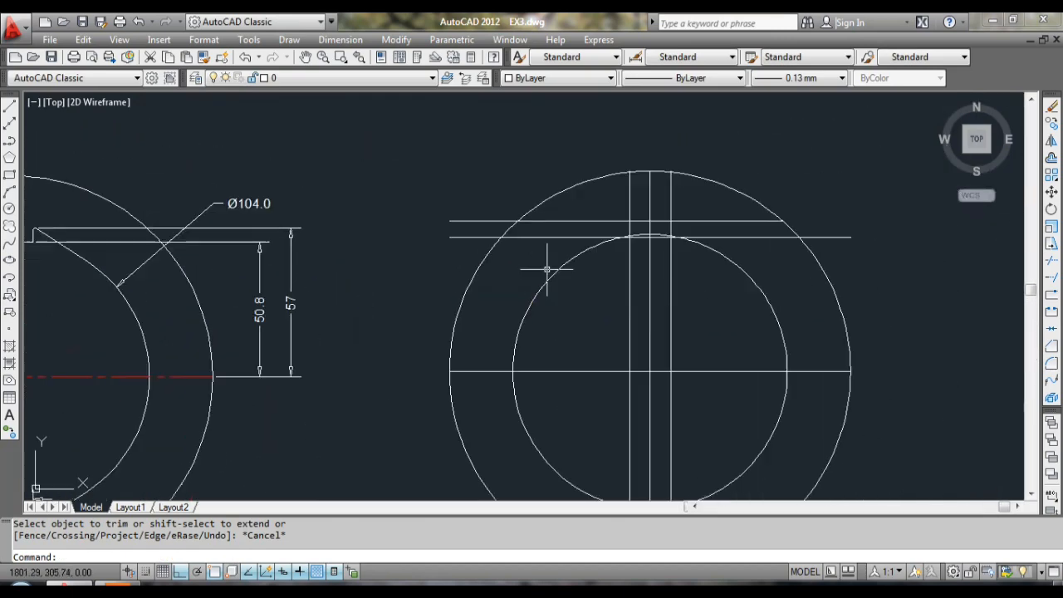
scroll(702, 263, "up", 2)
type("L")
key("Return")
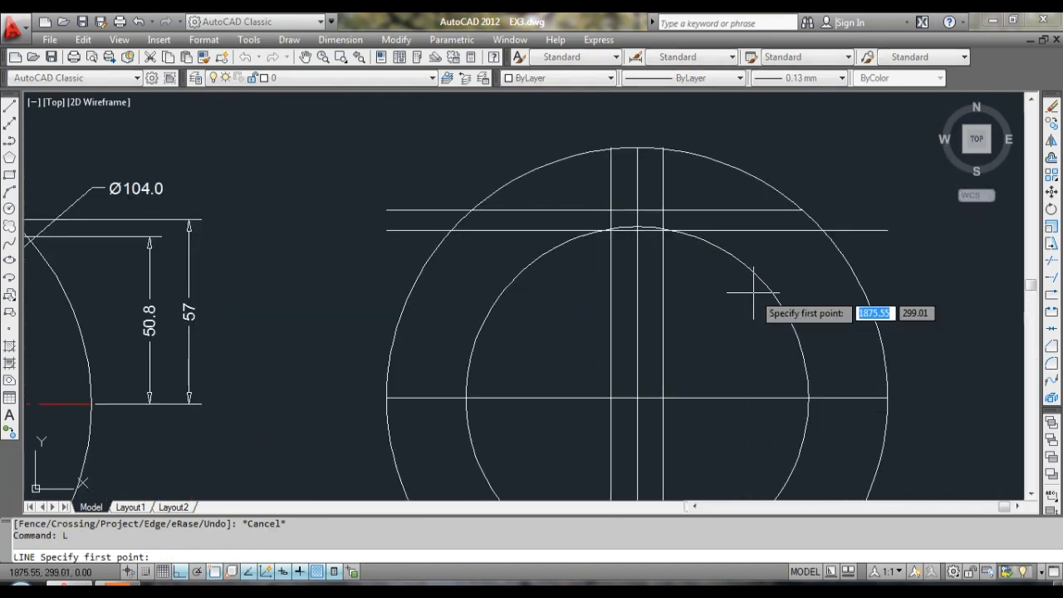
scroll(663, 210, "up", 2)
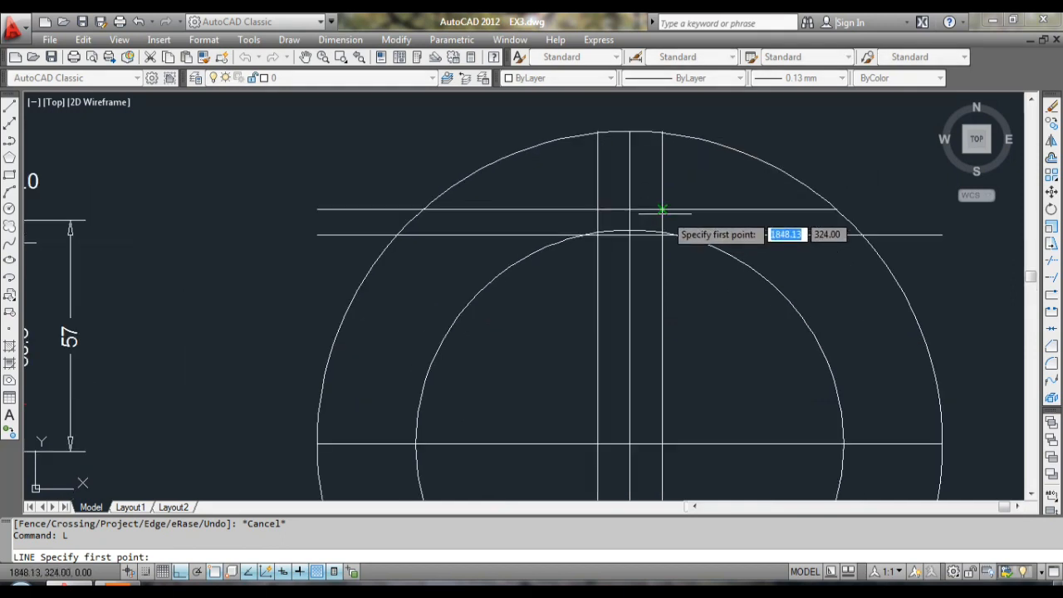
left_click(660, 209)
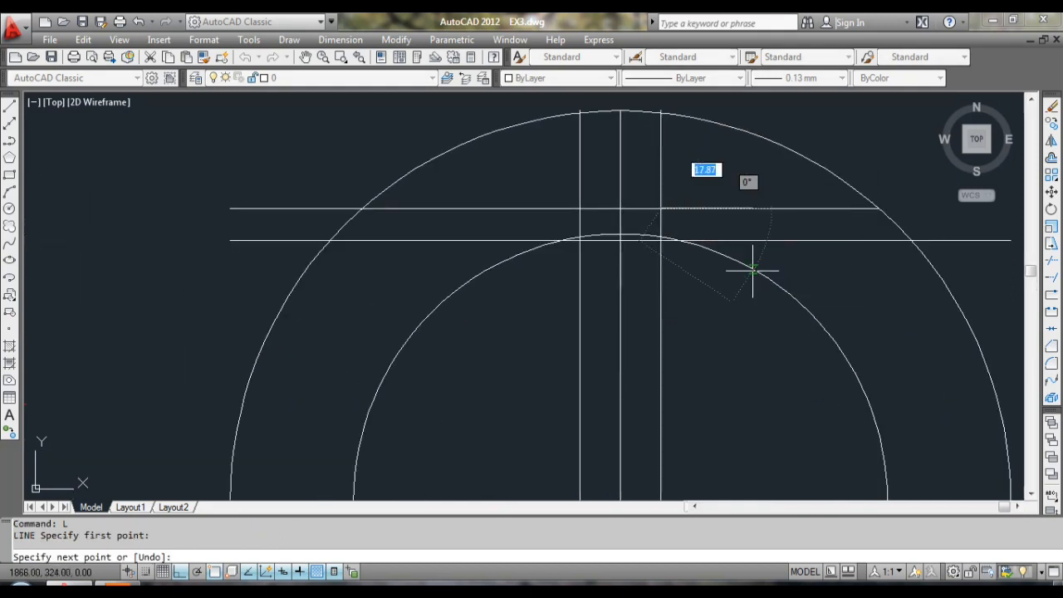
type("TAN")
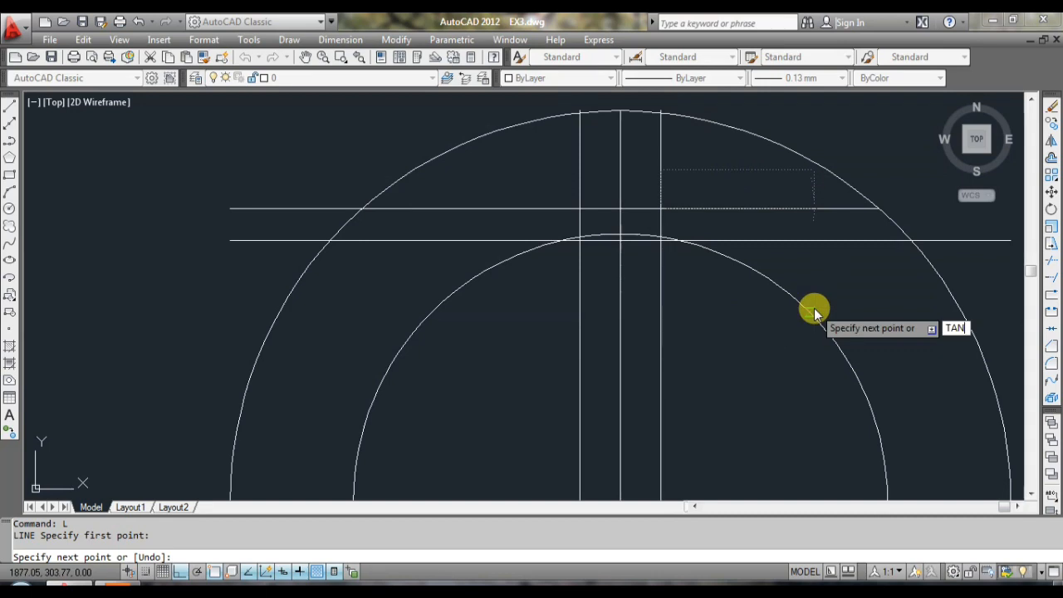
key("Return")
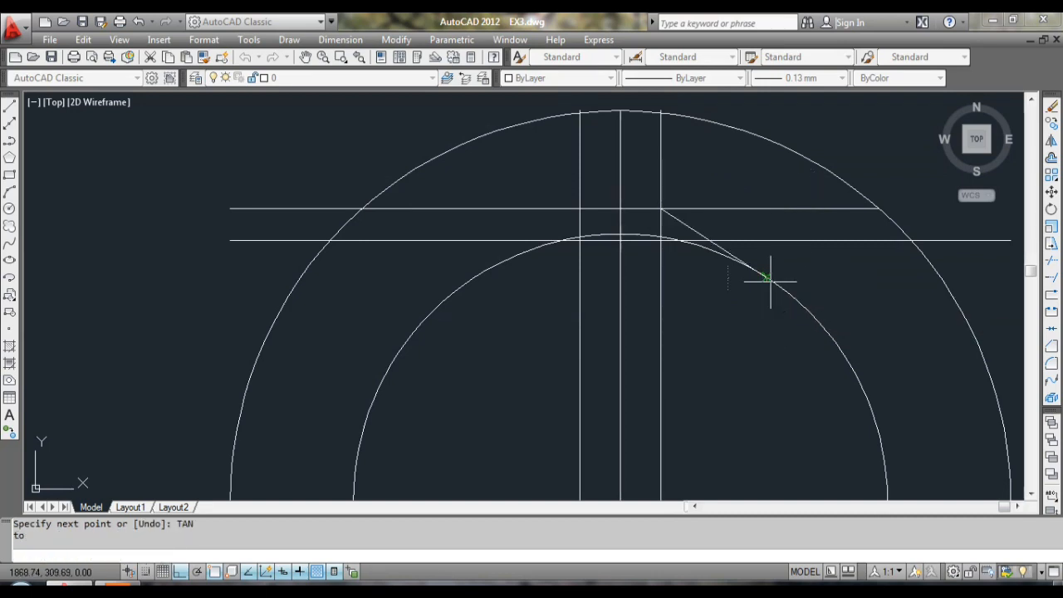
left_click(768, 284)
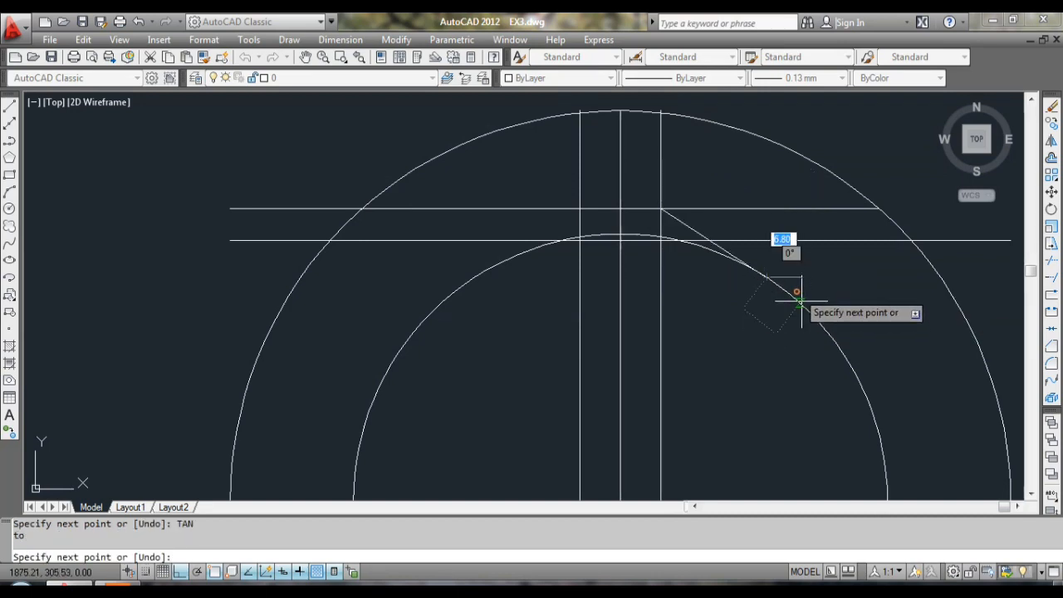
right_click(802, 303)
left_click(812, 304)
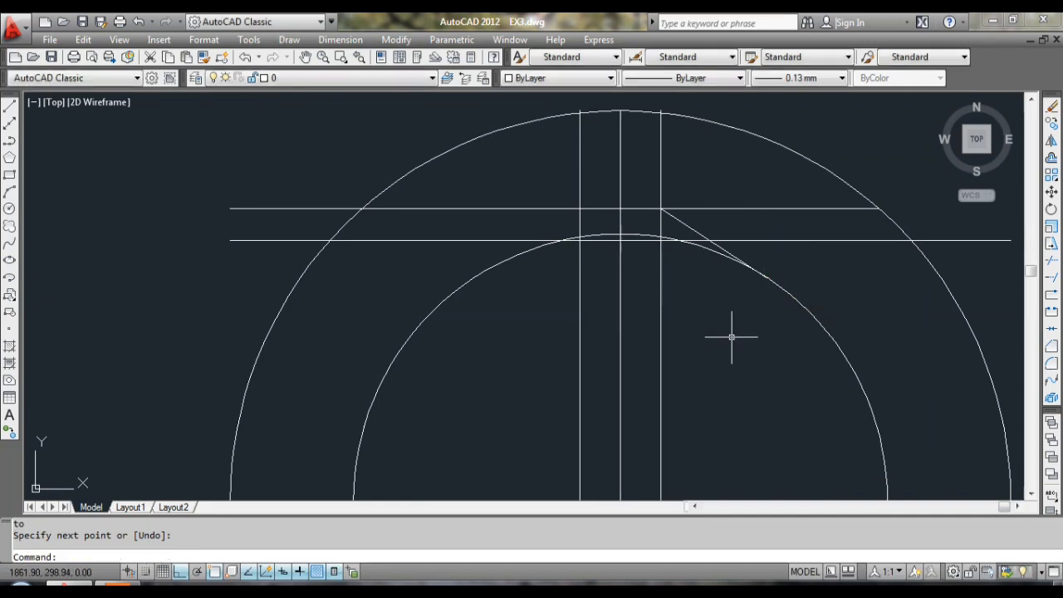
- Draw a line from the upper offset line's intersection with the left vertical offset line, tangent to the inner circle's left side
type("L")
key("Return")
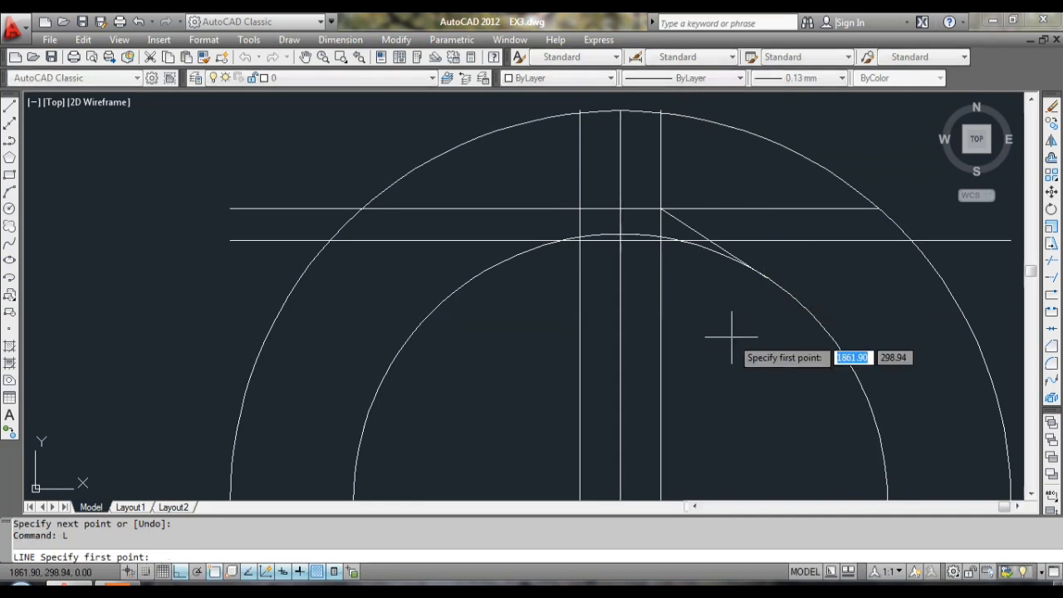
left_click(579, 208)
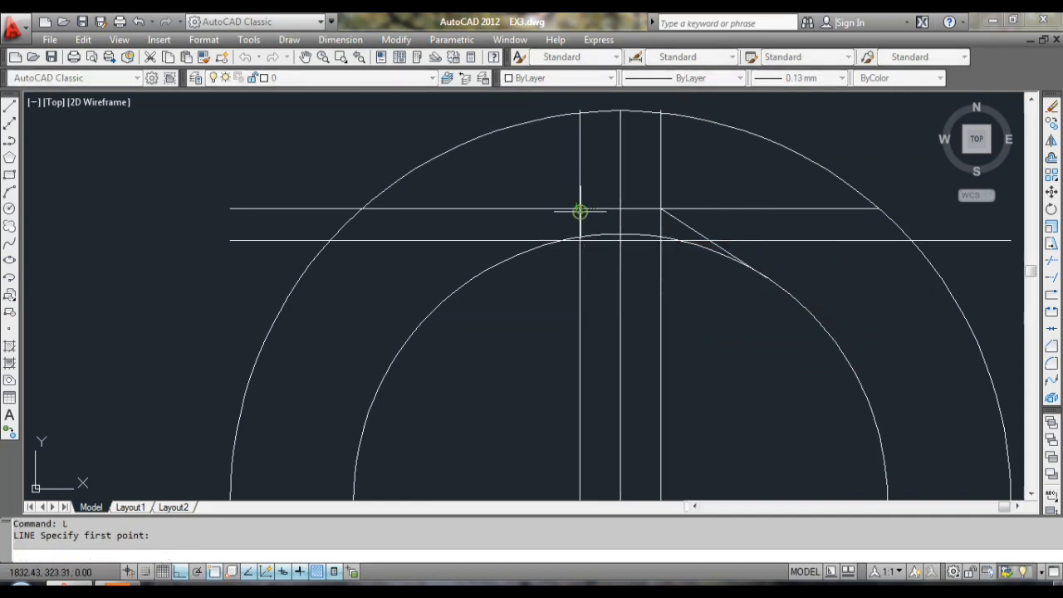
type("TAN")
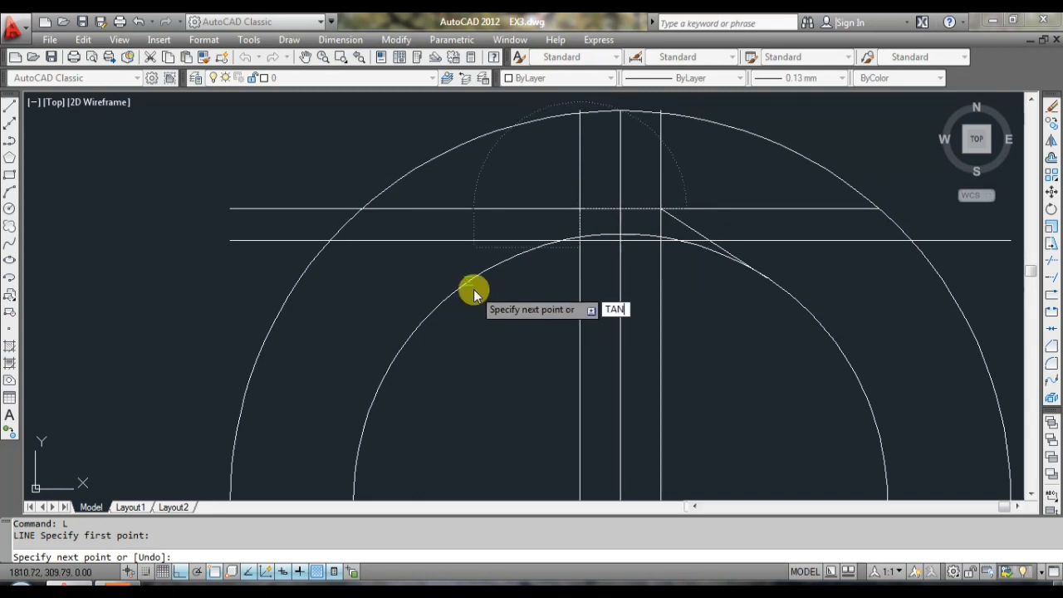
key("Return")
left_click(474, 282)
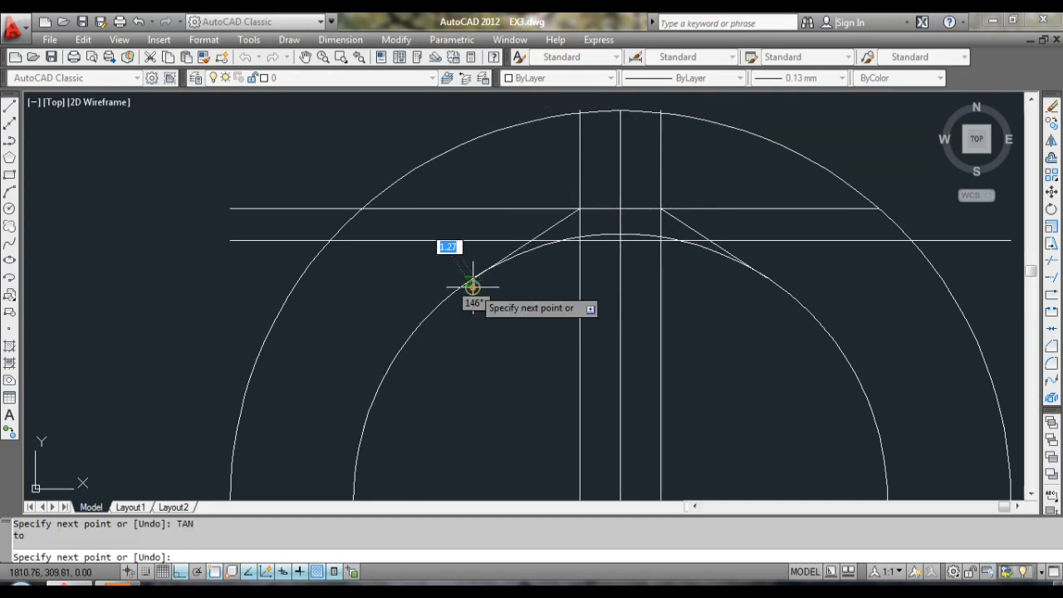
- Trim the inner circle's arc beneath the right tangent line, from its tangent point up to the lower horizontal offset line
right_click(523, 295)
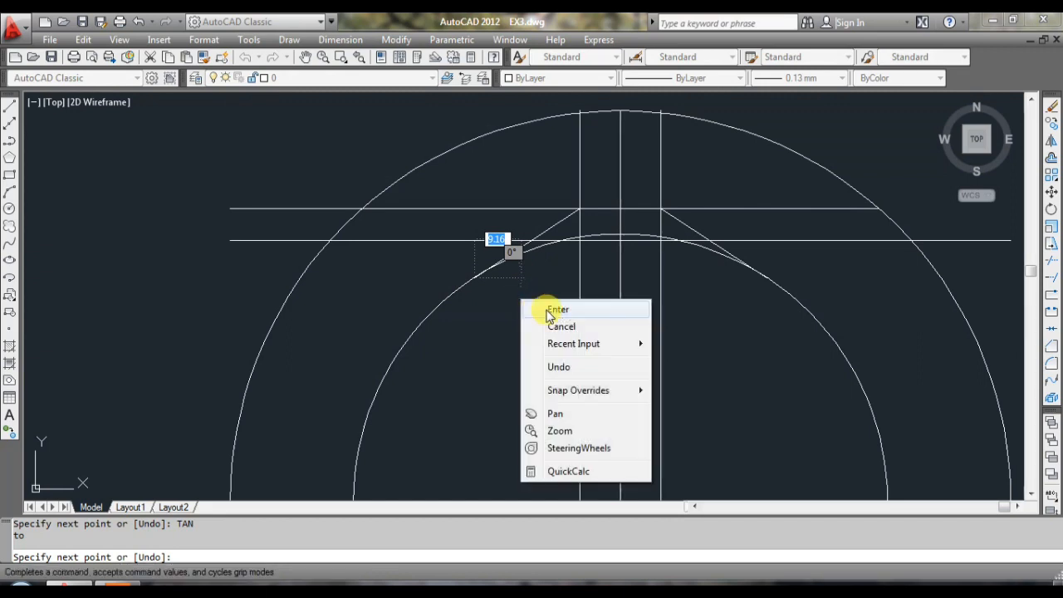
left_click(546, 309)
middle_click_drag(707, 304, 708, 316)
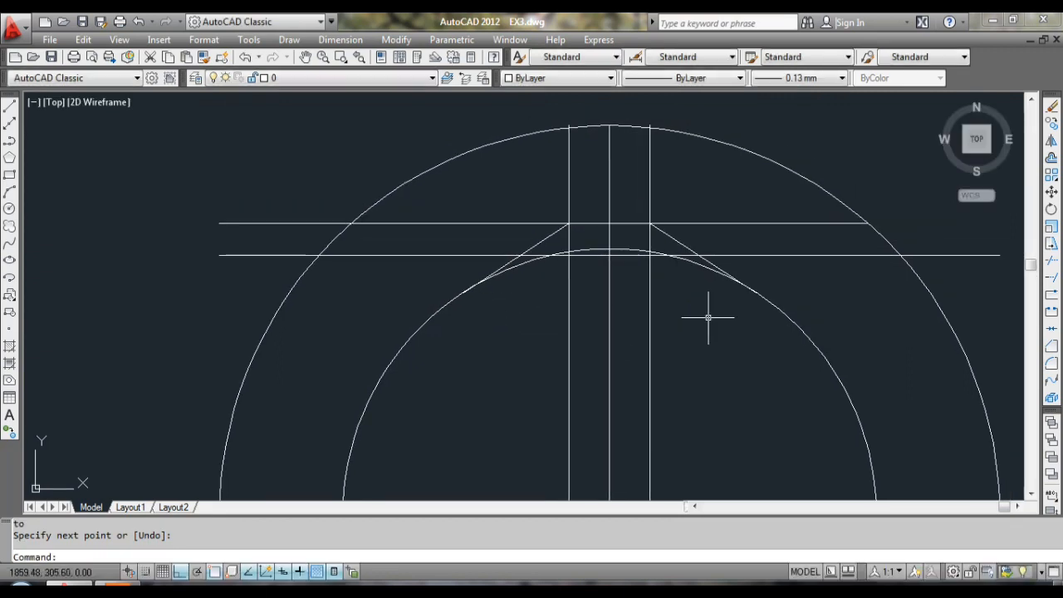
type("TR")
key("Return")
key("Return")
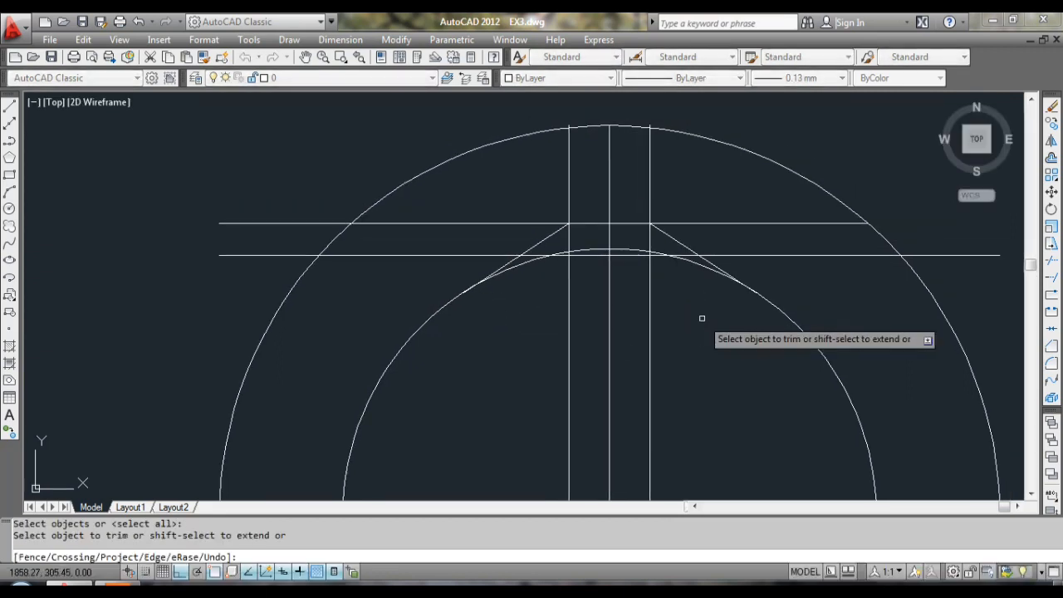
left_click(697, 269)
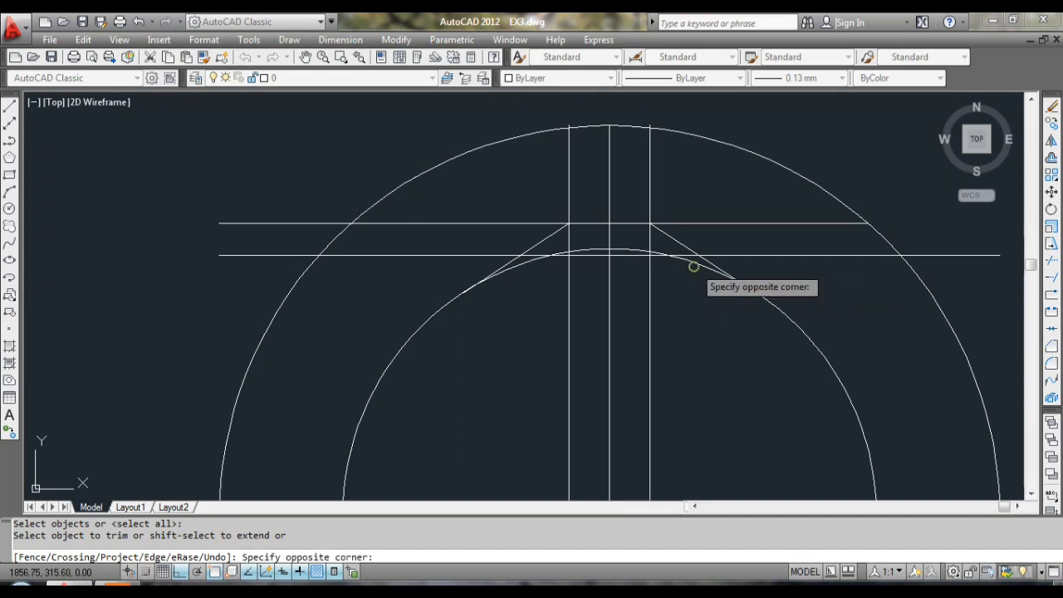
left_click(693, 265)
left_click(692, 263)
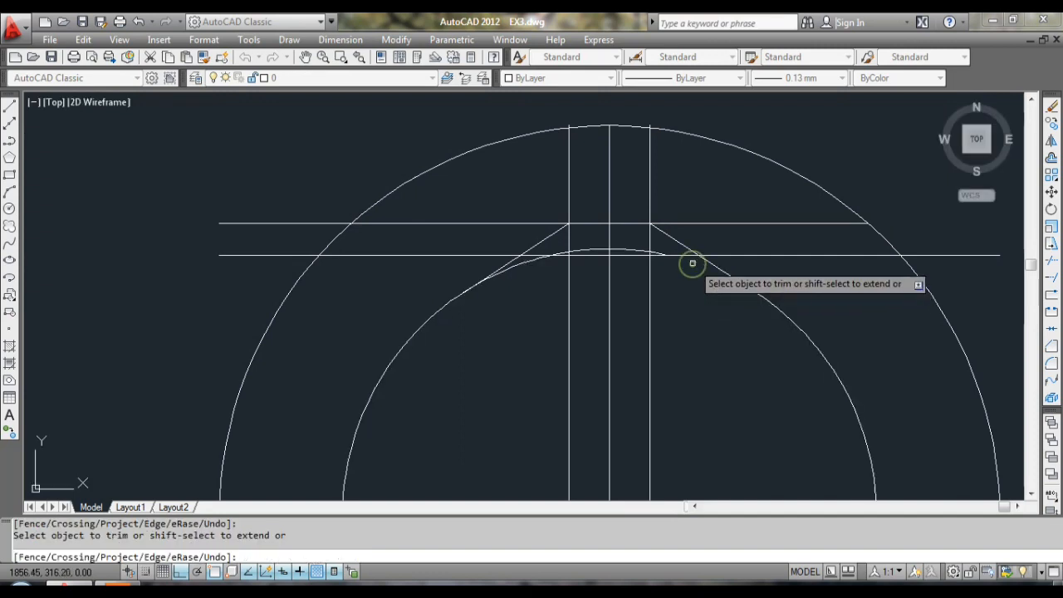
- Trim the inner circle's top arc between the vertical offset lines and its arc beneath the left tangent line
left_click(634, 248)
left_click(588, 250)
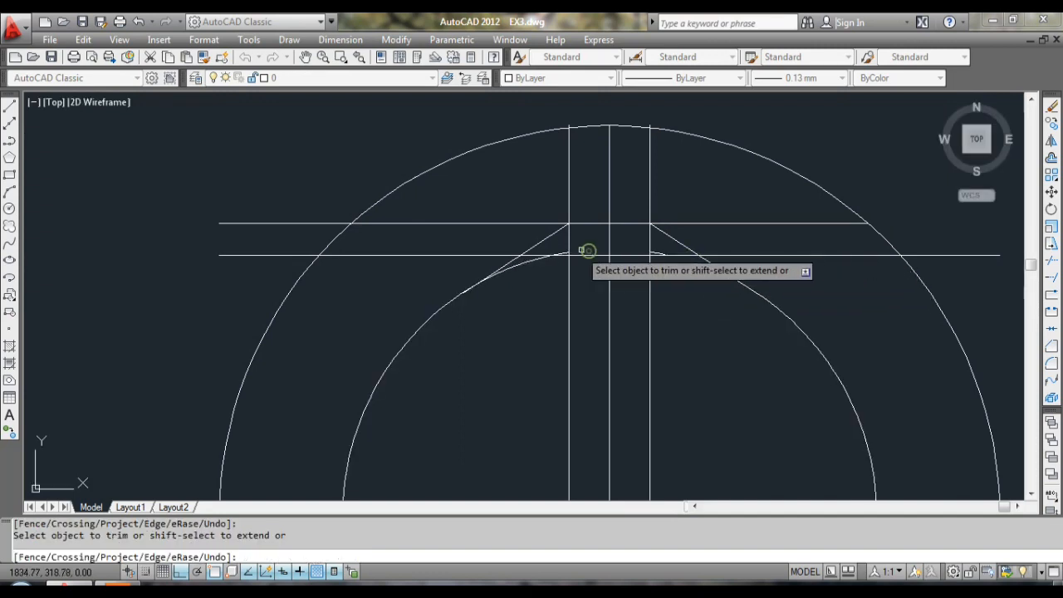
left_click(536, 260)
left_click(526, 257)
scroll(565, 255, "up", 1)
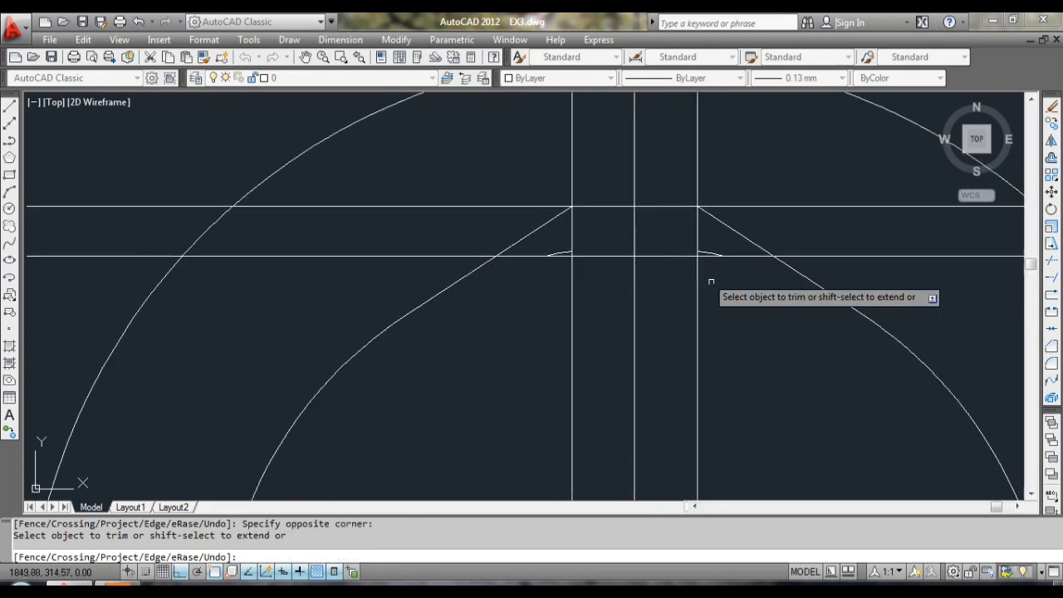
- Trim both horizontal offset lines between the outer circle and the tangent lines on each side of the top notch
scroll(786, 321, "down", 2)
mouse_move(784, 323)
middle_mouse_down()
mouse_move(773, 292)
mouse_move(781, 283)
middle_mouse_up()
left_click(795, 253)
left_click(788, 249)
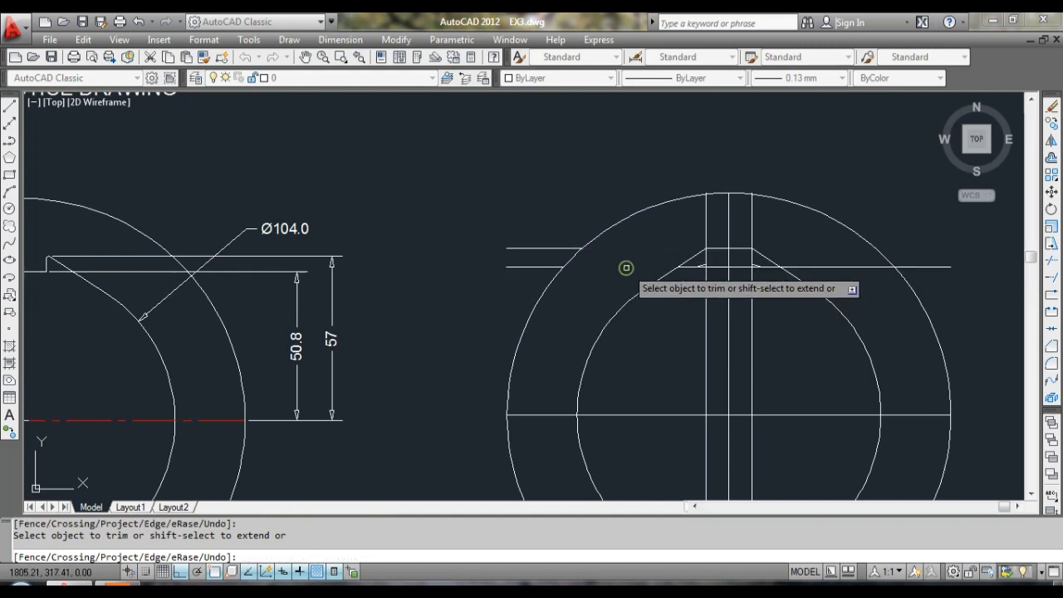
scroll(769, 286, "down", 3)
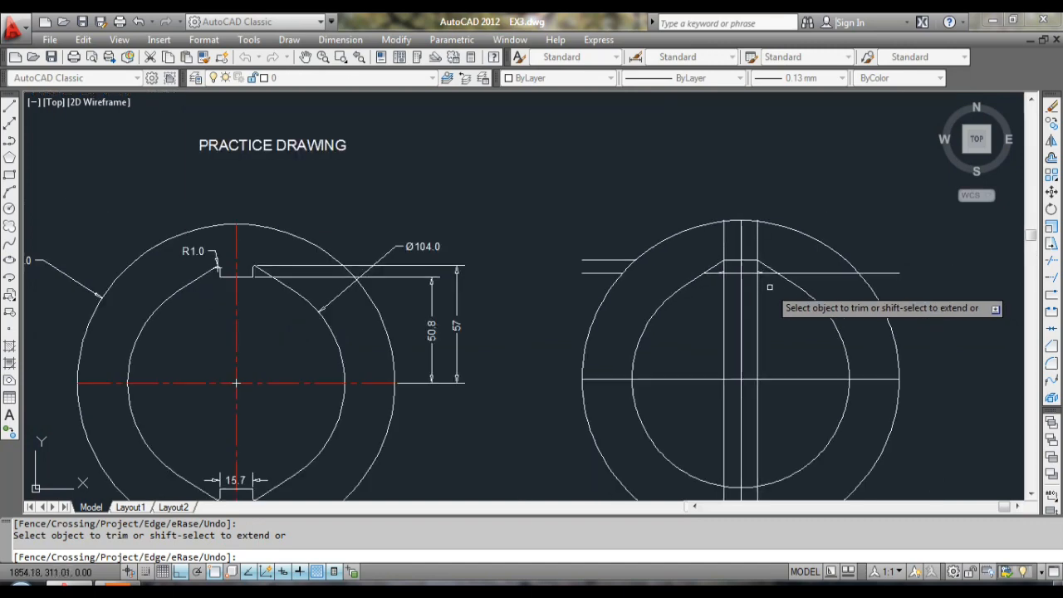
scroll(704, 274, "up", 4)
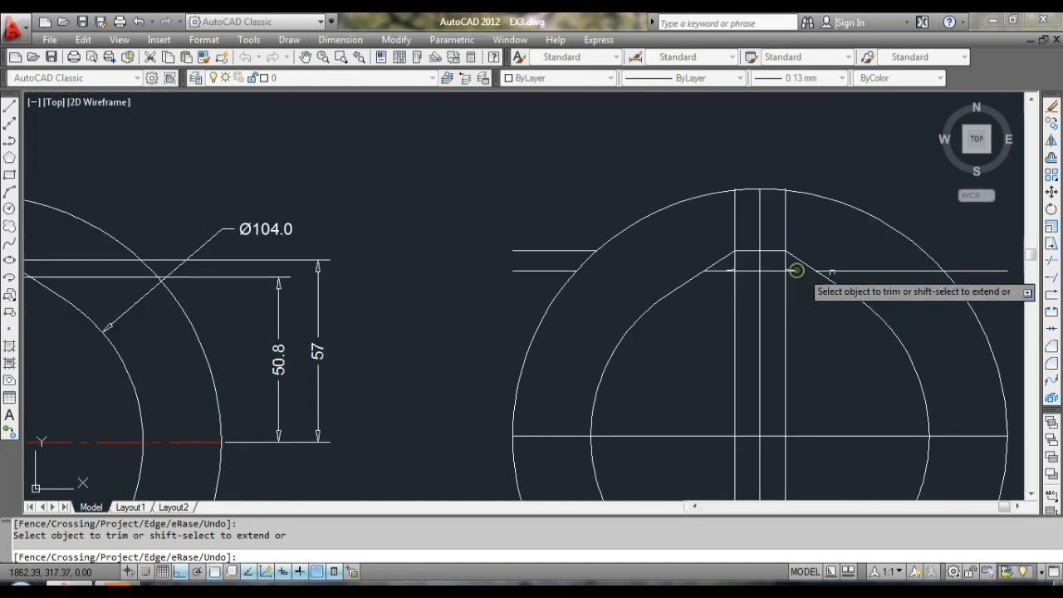
scroll(745, 276, "up", 2)
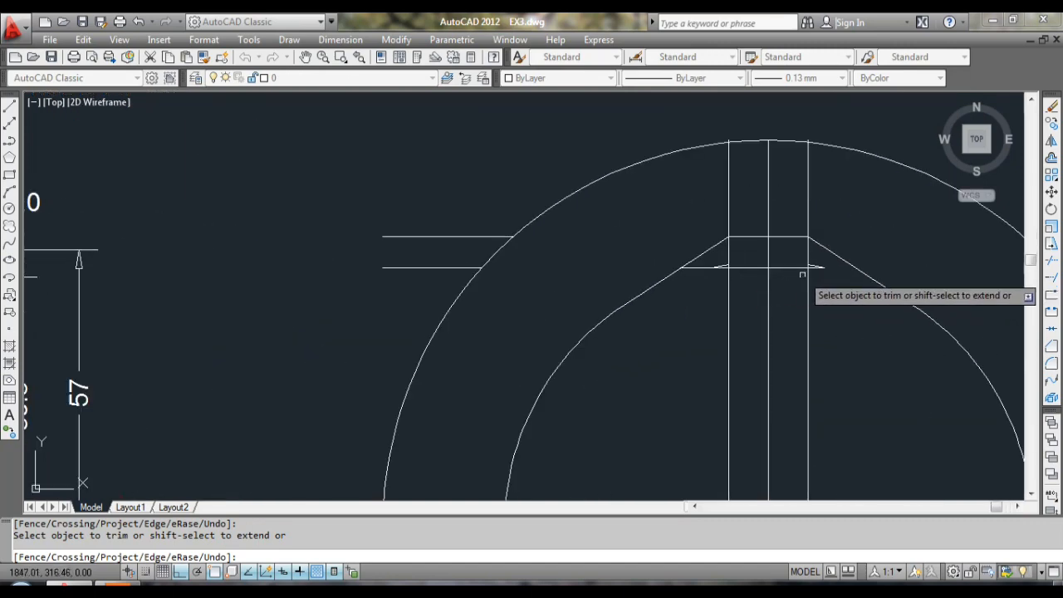
scroll(798, 273, "down", 1)
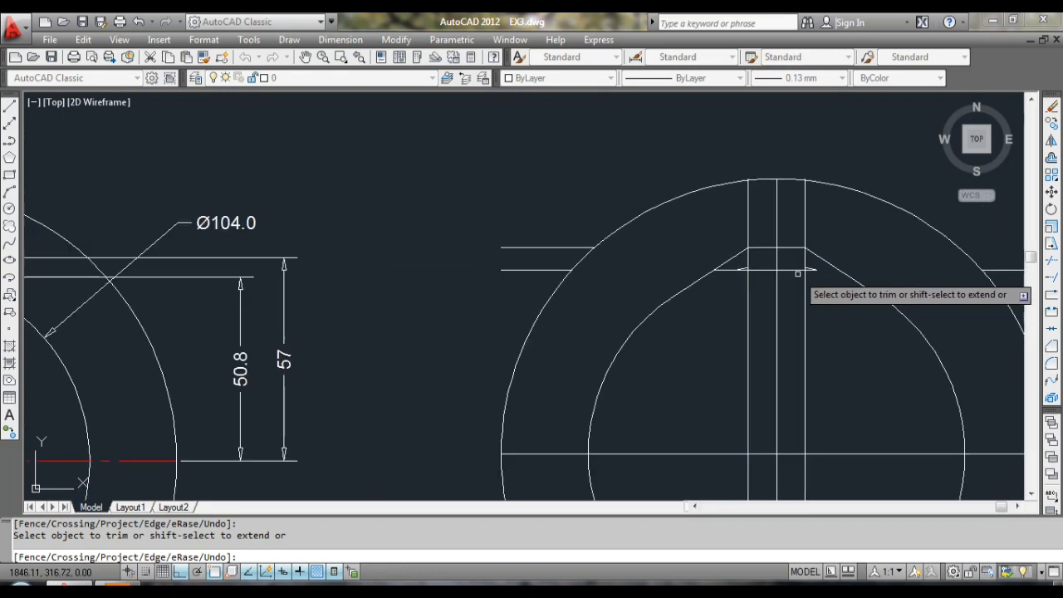
- Trim the vertical offset lines above the top notch and the lower horizontal line's stub beyond the notch's right side
scroll(798, 274, "down", 1)
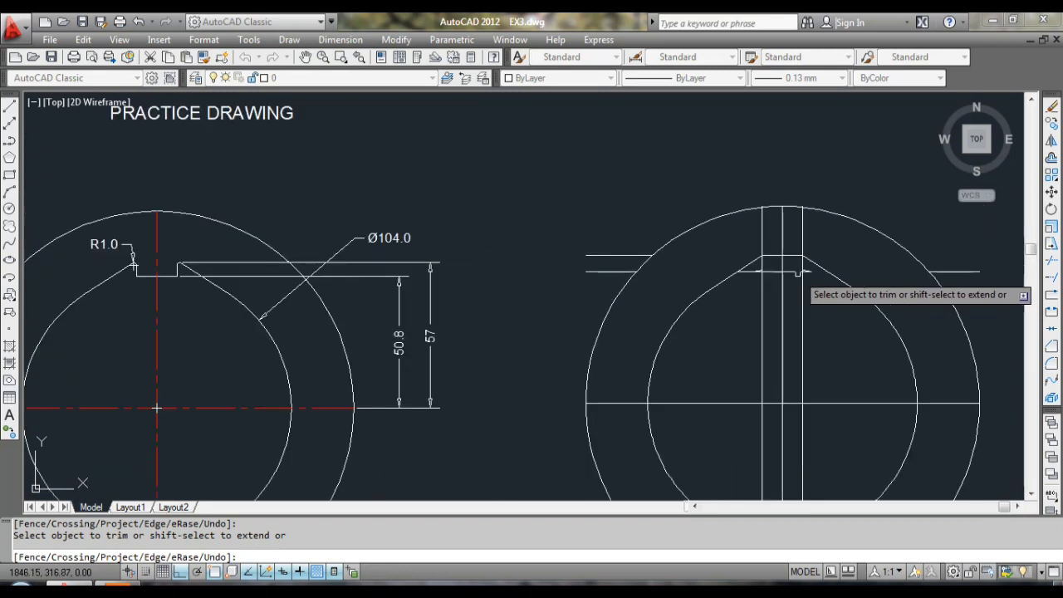
scroll(799, 272, "up", 1)
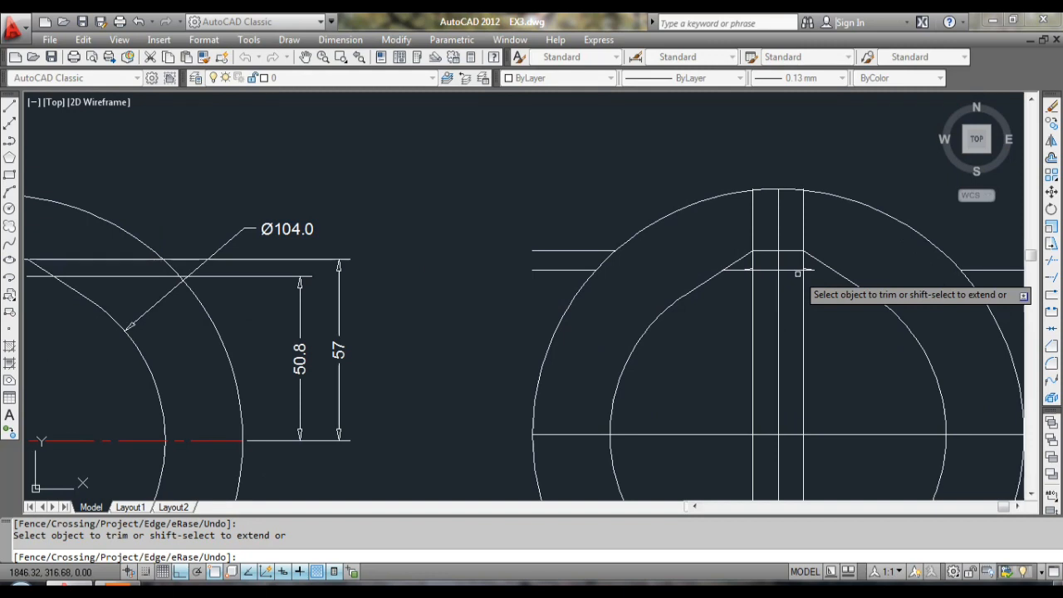
scroll(799, 274, "down", 1)
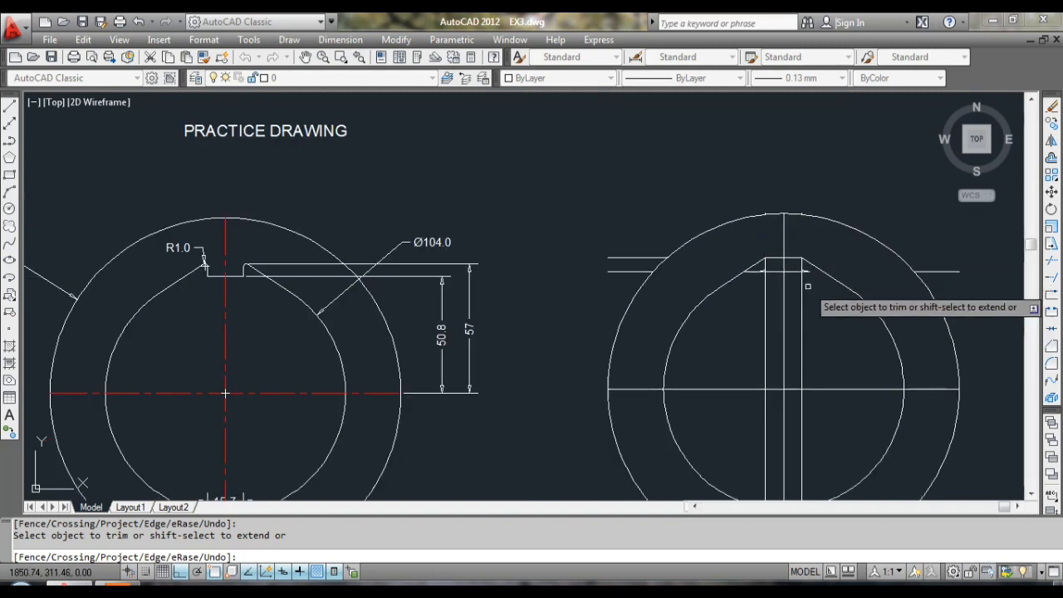
scroll(820, 308, "up", 1)
scroll(754, 272, "up", 3)
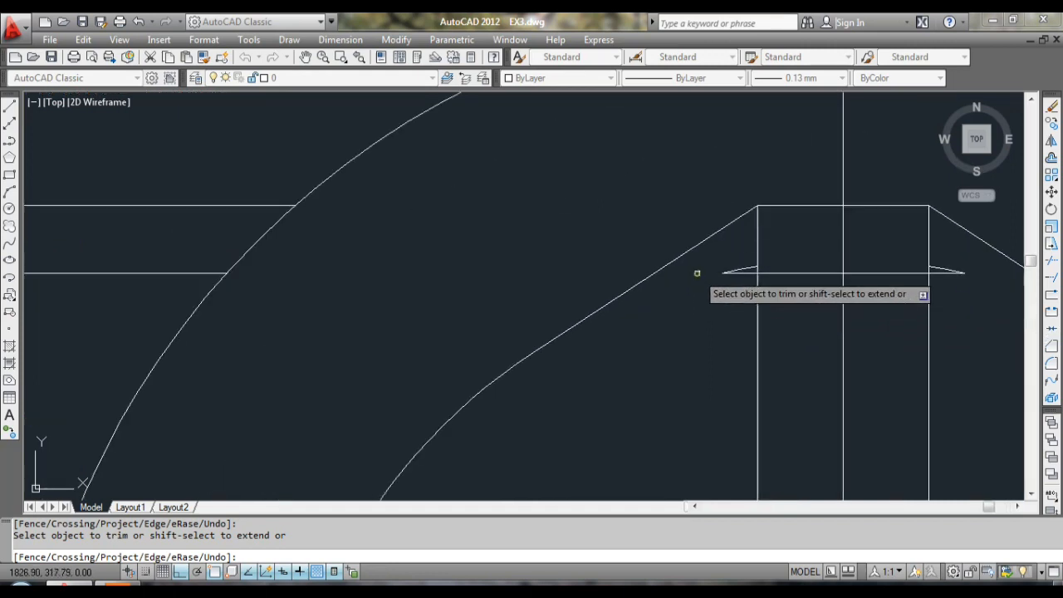
left_click(938, 273)
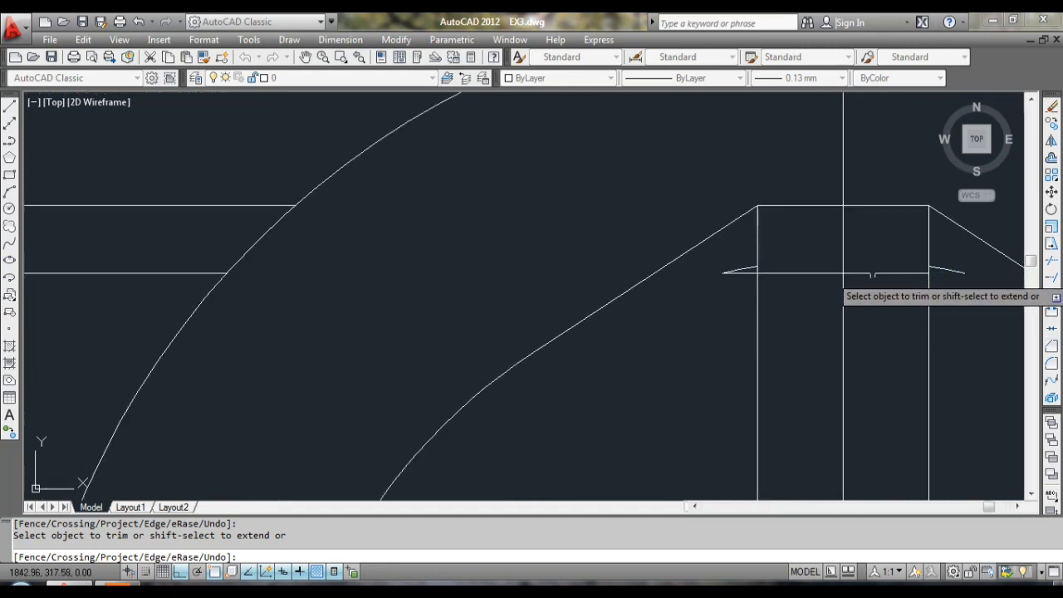
scroll(960, 283, "up", 1)
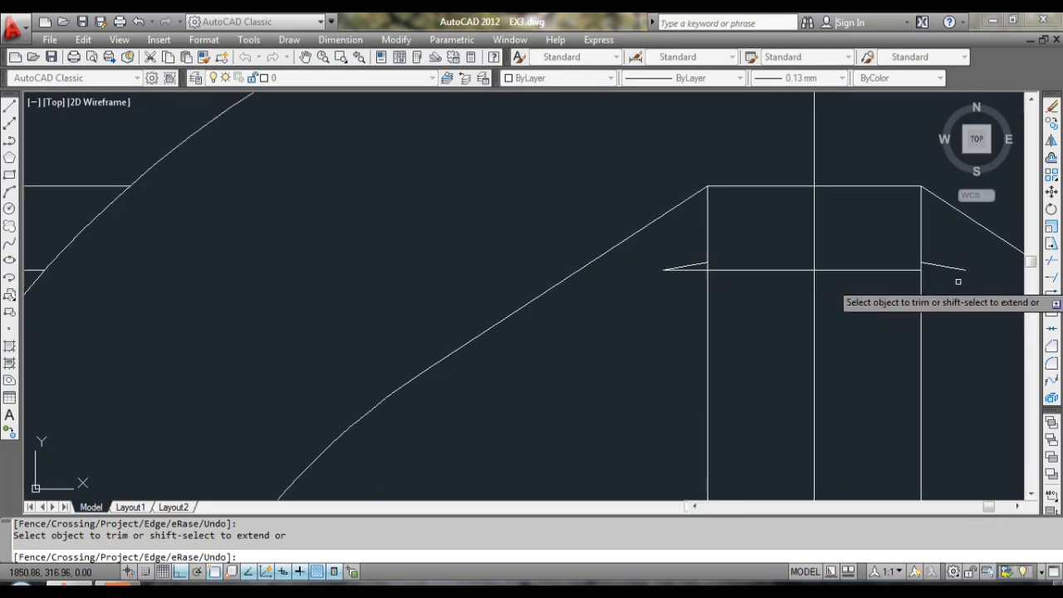
- Trim both vertical offset lines between the horizontal centre line and the bottom of the inner circle
scroll(957, 281, "down", 5)
mouse_move(858, 279)
middle_mouse_down()
mouse_move(837, 245)
mouse_move(949, 261)
mouse_move(881, 251)
mouse_move(762, 205)
middle_mouse_up()
scroll(823, 305, "down", 1)
middle_click_drag(760, 308, 773, 253)
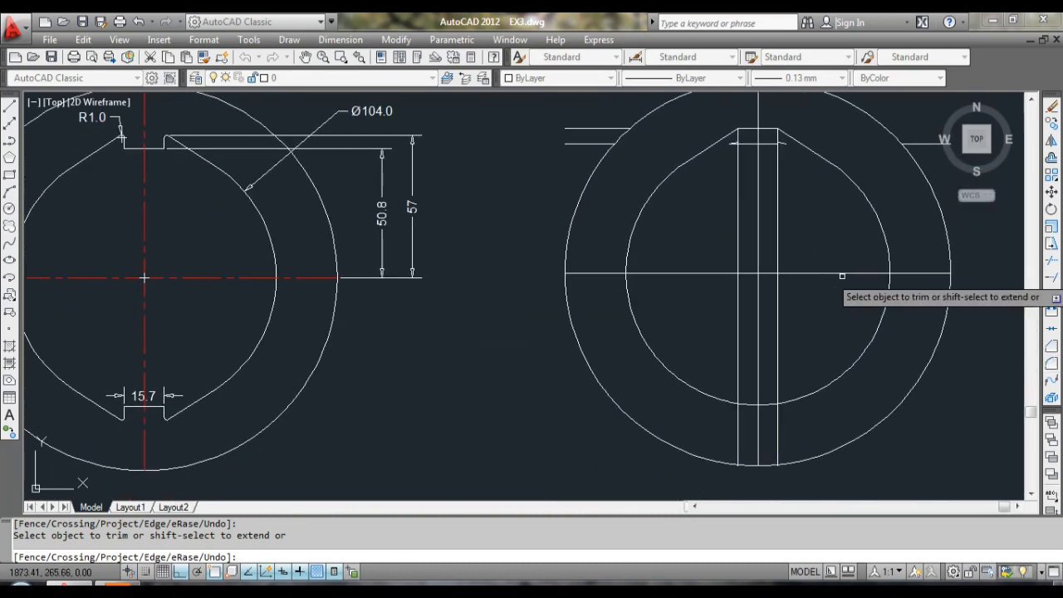
left_click(780, 317)
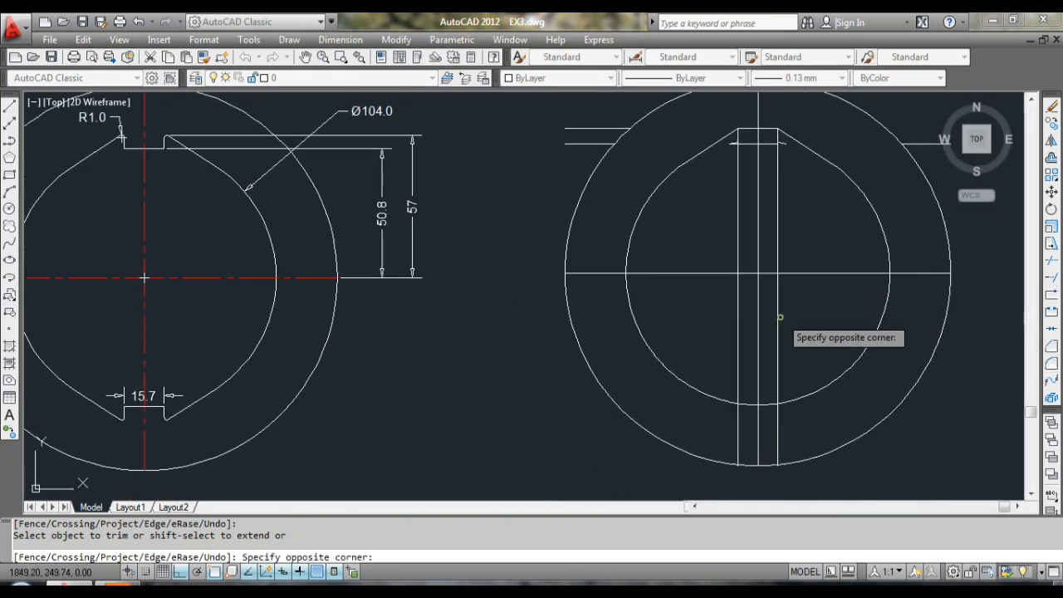
left_click(776, 313)
left_click(759, 309)
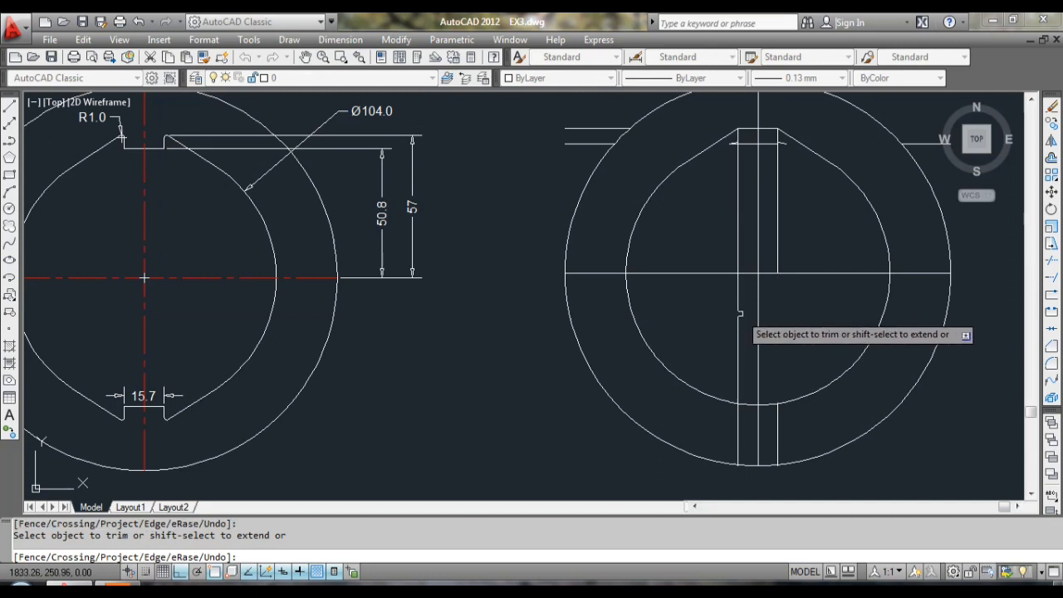
left_click(740, 314)
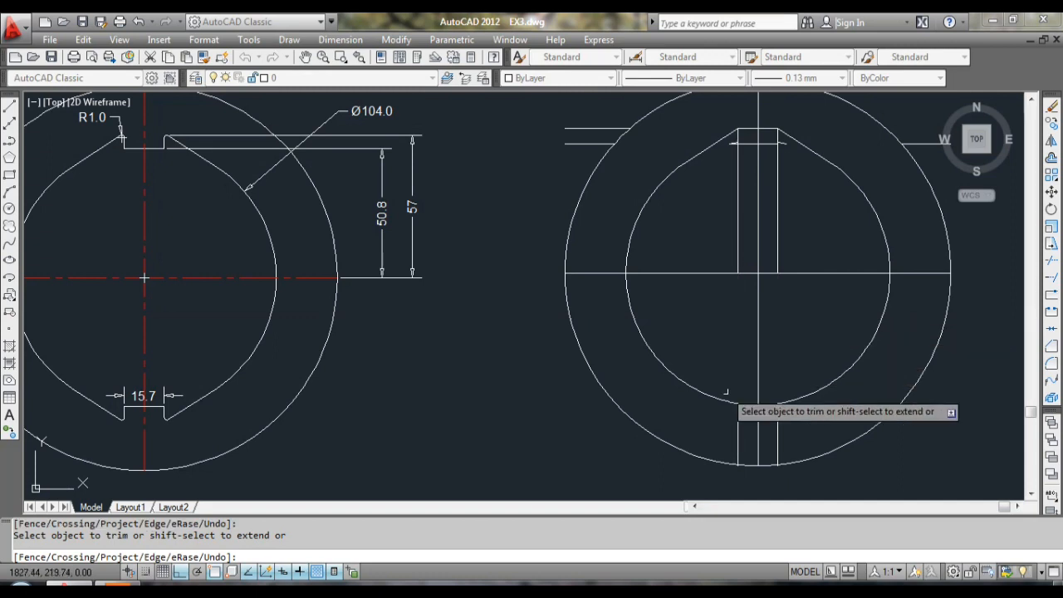
- Trim both vertical offset lines between the top notch and the horizontal centre line
left_click(771, 209)
left_click(779, 208)
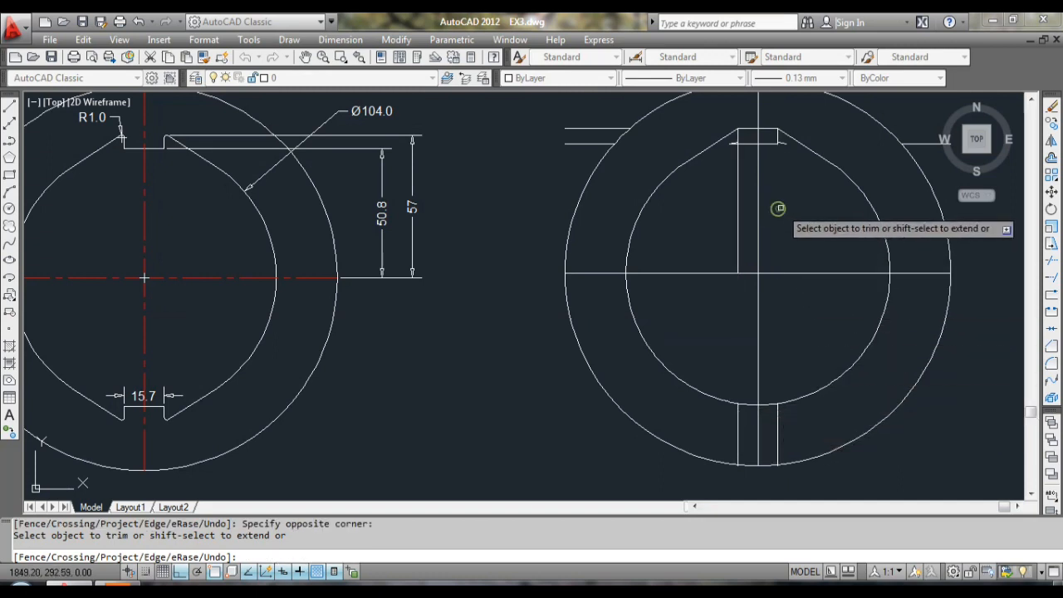
left_click(736, 197)
left_click(738, 196)
middle_click_drag(809, 196, 757, 236)
scroll(742, 320, "up", 1)
mouse_move(746, 307)
middle_mouse_down()
mouse_move(750, 291)
mouse_move(758, 300)
middle_mouse_up()
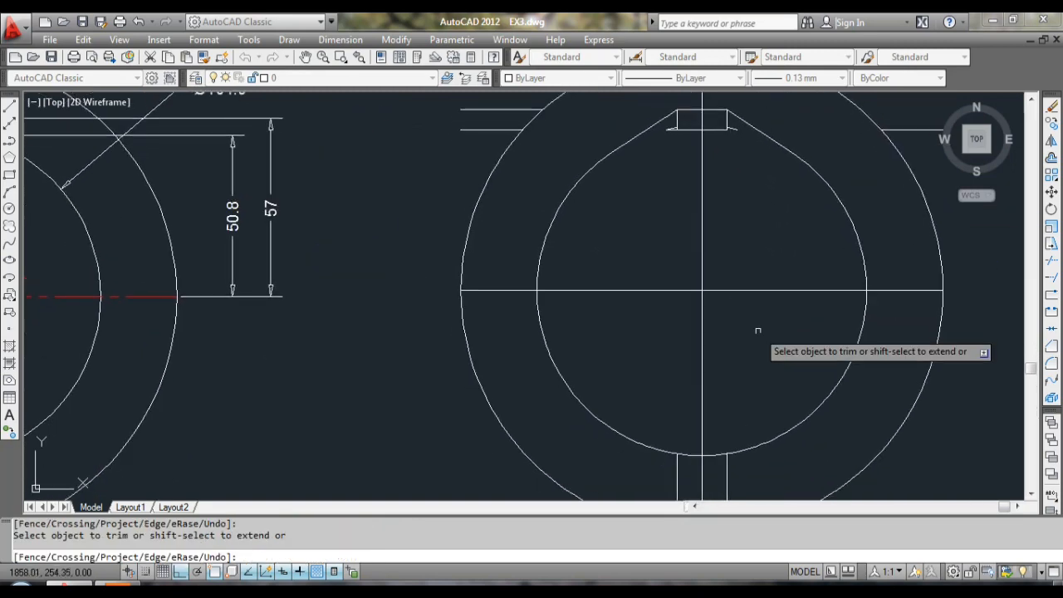
key("Escape")
- Erase the three leftover horizontal line pieces outside the outer circle
middle_click_drag(729, 344, 696, 342)
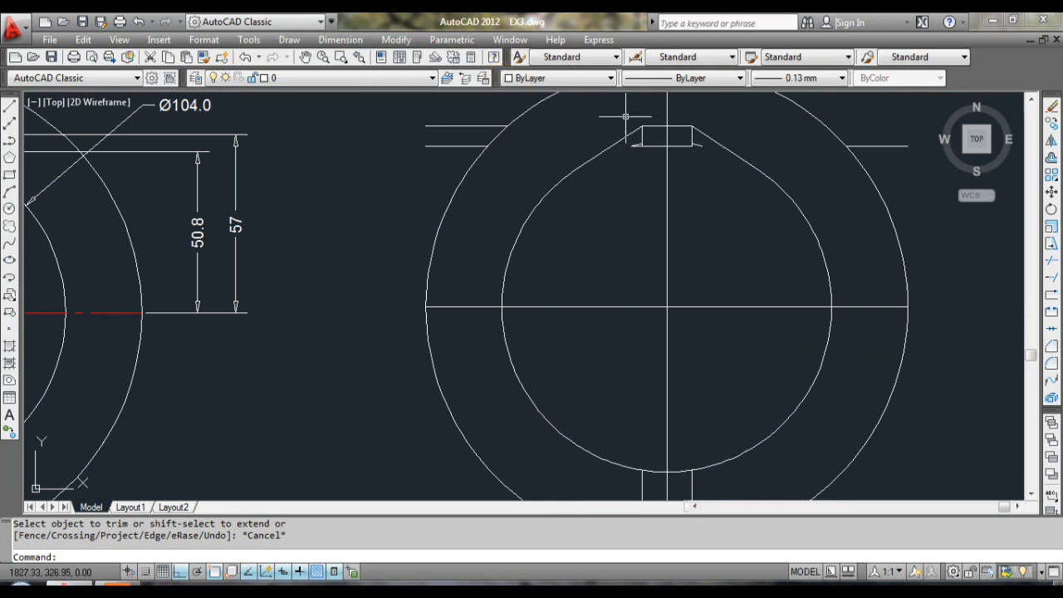
left_click(451, 125)
left_click(451, 148)
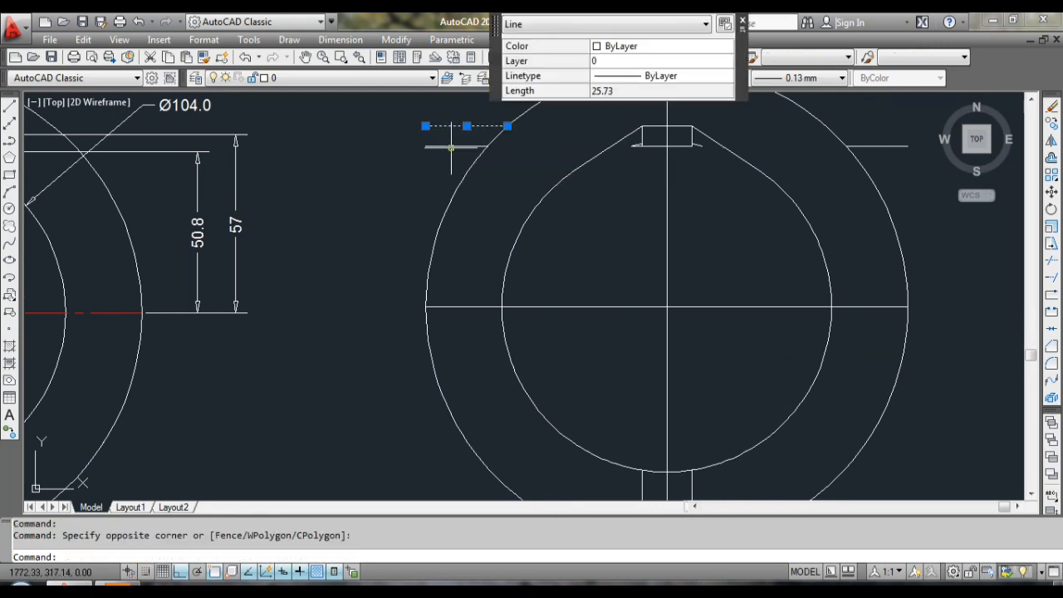
left_click(450, 147)
left_click(889, 148)
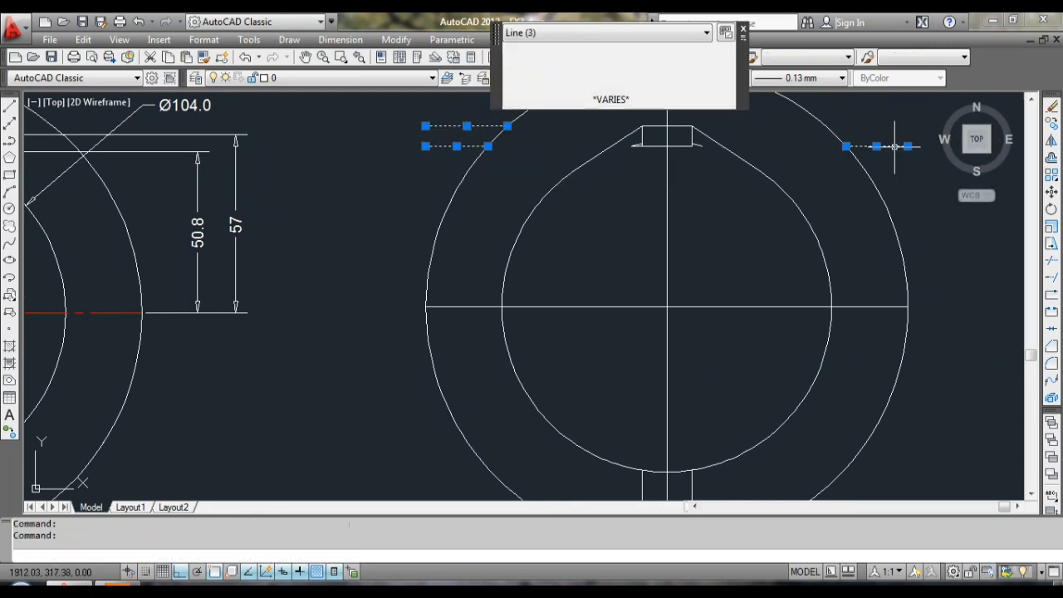
type("e")
key("Return")
- Erase the two small leftover arc pieces of the inner circle on either side of the top notch
scroll(881, 249, "down", 2)
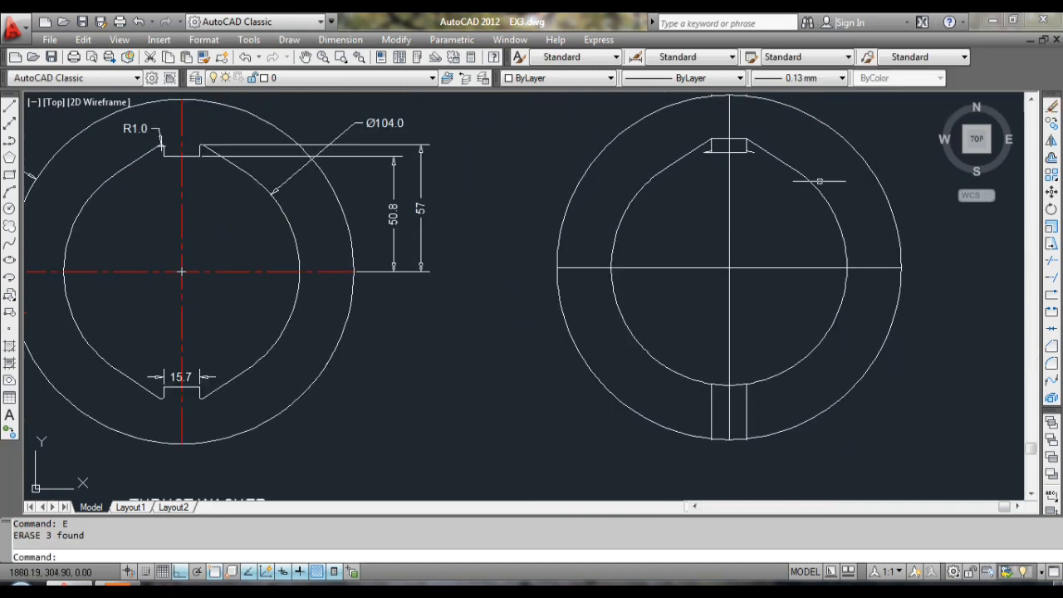
scroll(760, 152, "up", 4)
scroll(759, 152, "up", 3)
left_click(700, 147)
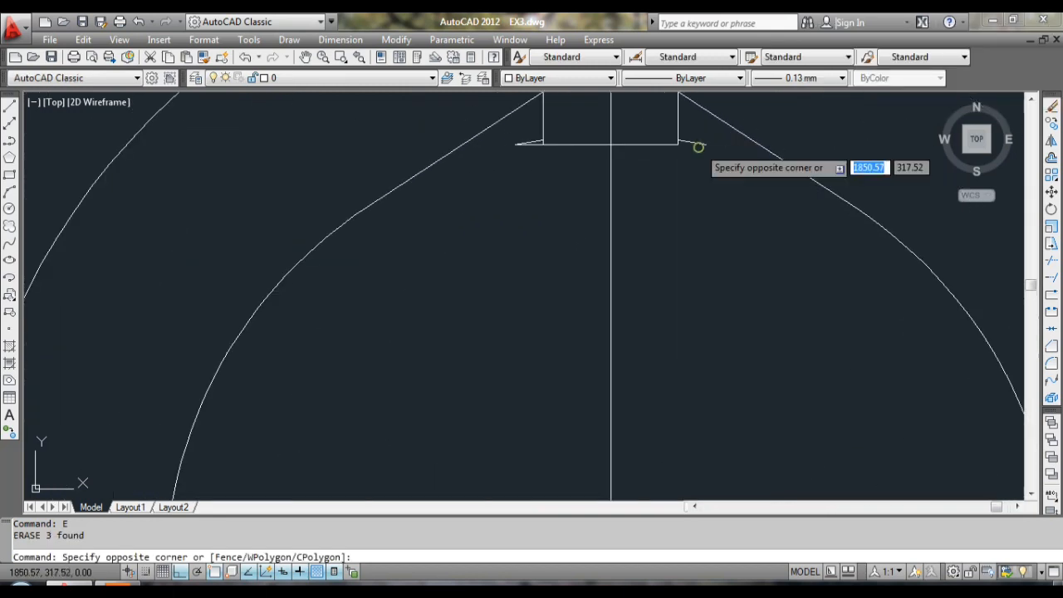
left_click(696, 143)
scroll(576, 134, "up", 2)
left_click(511, 141)
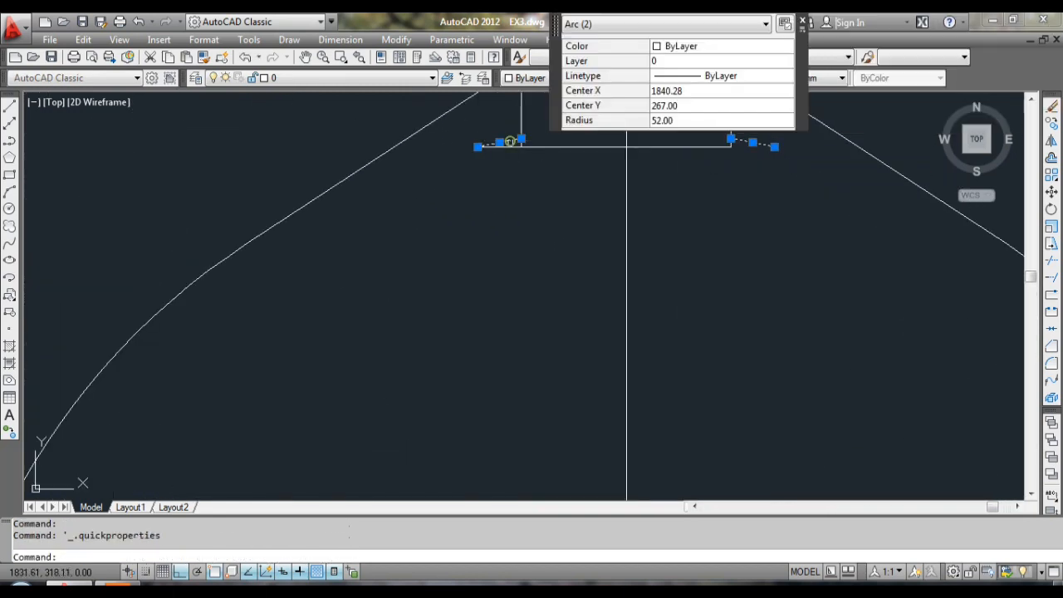
type("E")
key("Return")
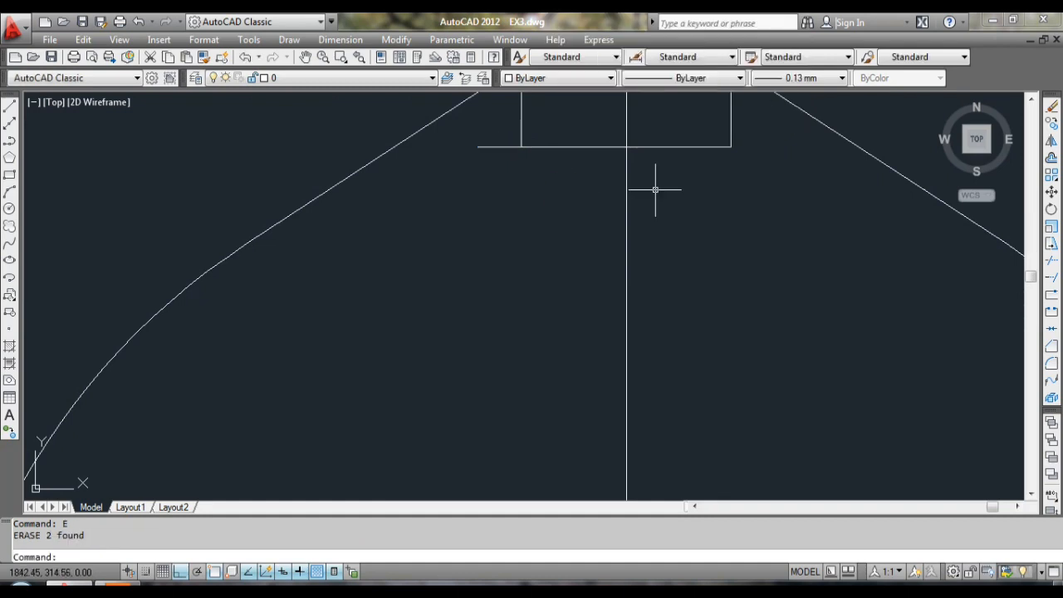
- Erase the two short vertical line stubs protruding above the top of the outer circle
scroll(655, 189, "down", 3)
middle_click_drag(655, 190, 640, 305)
middle_click_drag(678, 168, 664, 248)
scroll(674, 189, "up", 4)
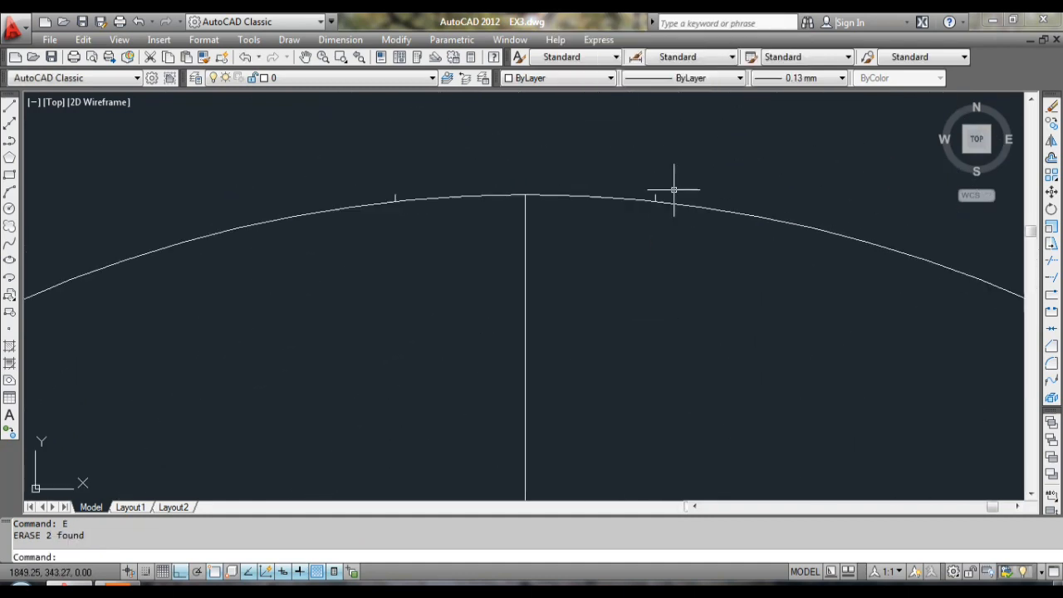
scroll(673, 190, "up", 2)
left_click(638, 194)
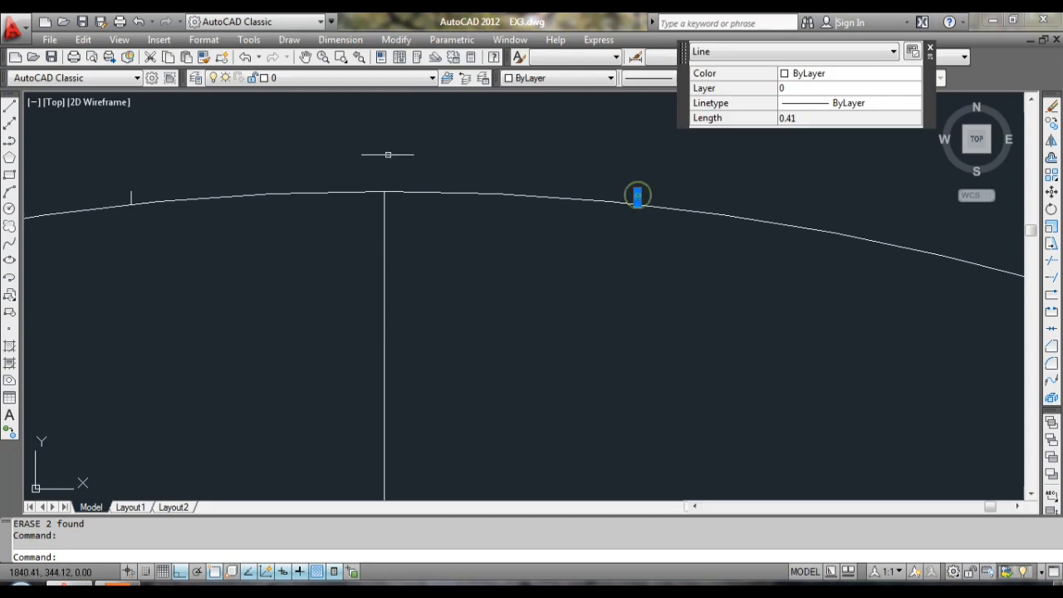
type("E")
key("Return")
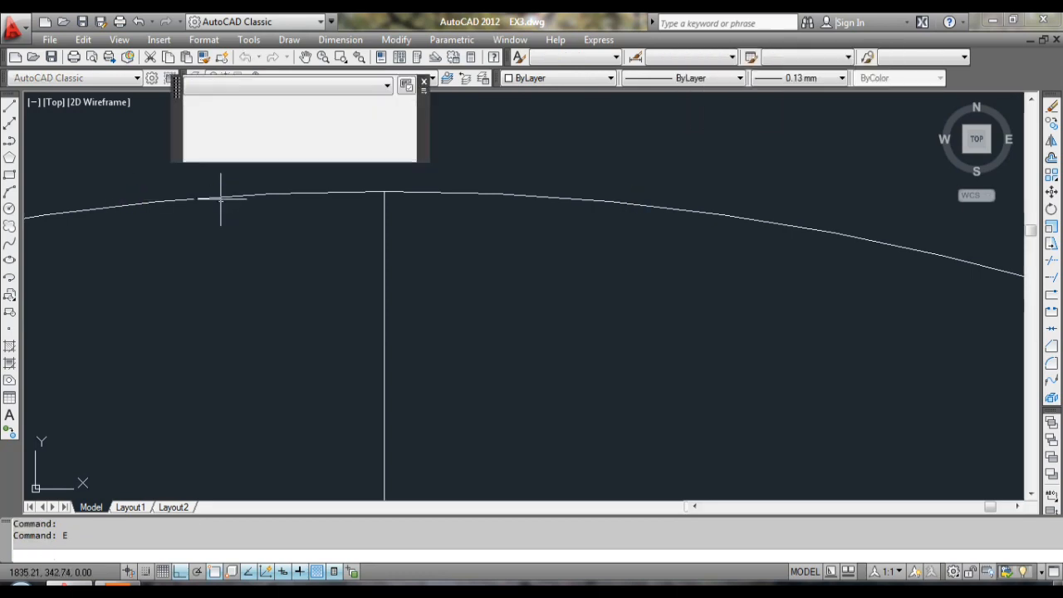
scroll(459, 312, "down", 3)
scroll(504, 244, "down", 1)
scroll(385, 333, "up", 3)
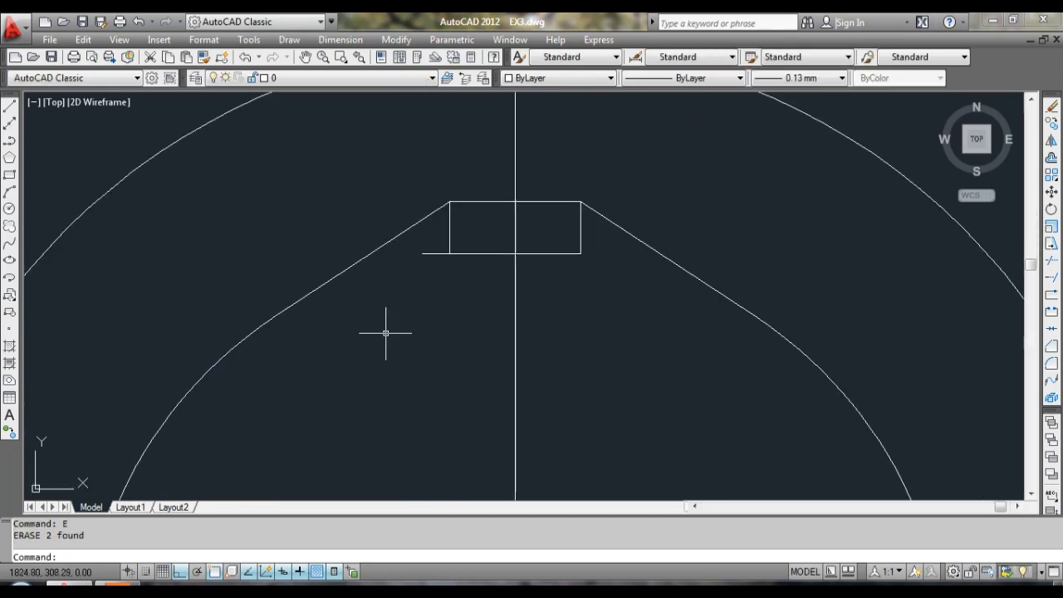
- Trim the leftover horizontal line end protruding past the left side of the top notch
type("TR")
key("Return")
key("Return")
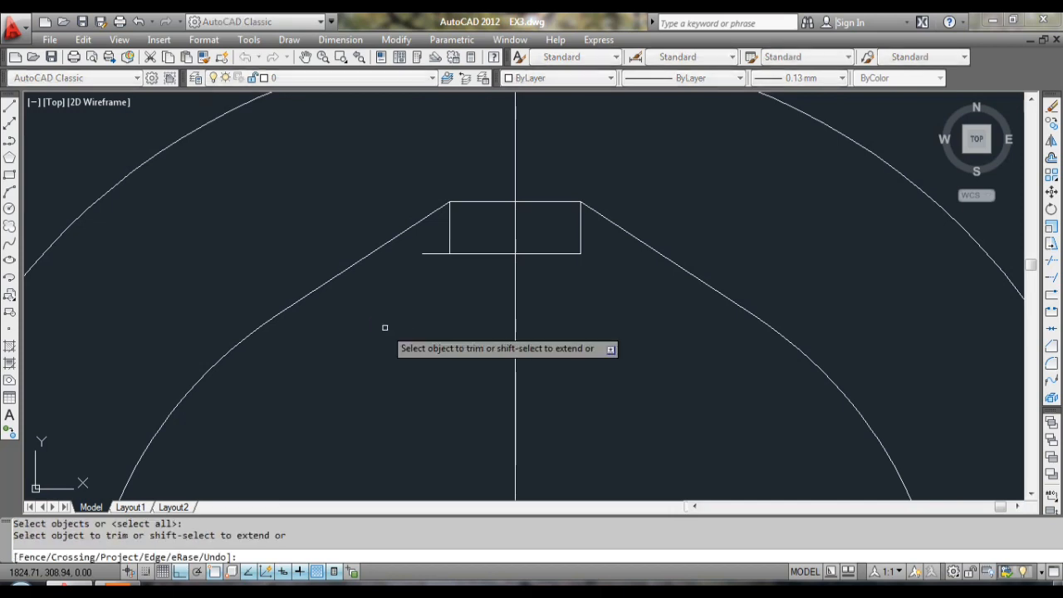
left_click(432, 251)
left_click(433, 251)
left_click(435, 252)
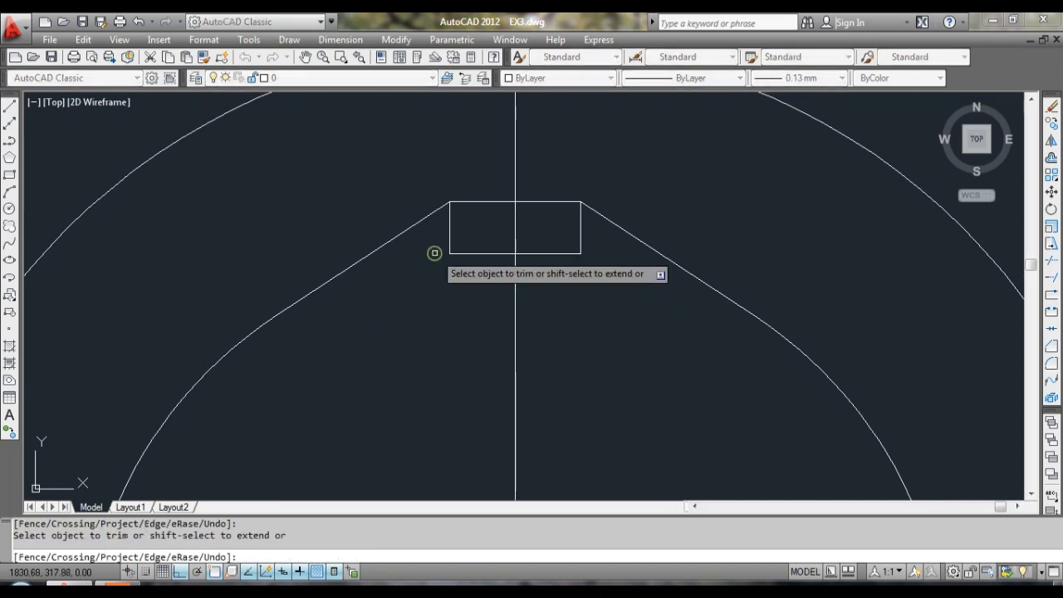
- Open the top notch by trimming the right half of its upper horizontal line and erasing the remaining left half
scroll(441, 253, "down", 6)
middle_click_drag(447, 257, 620, 257)
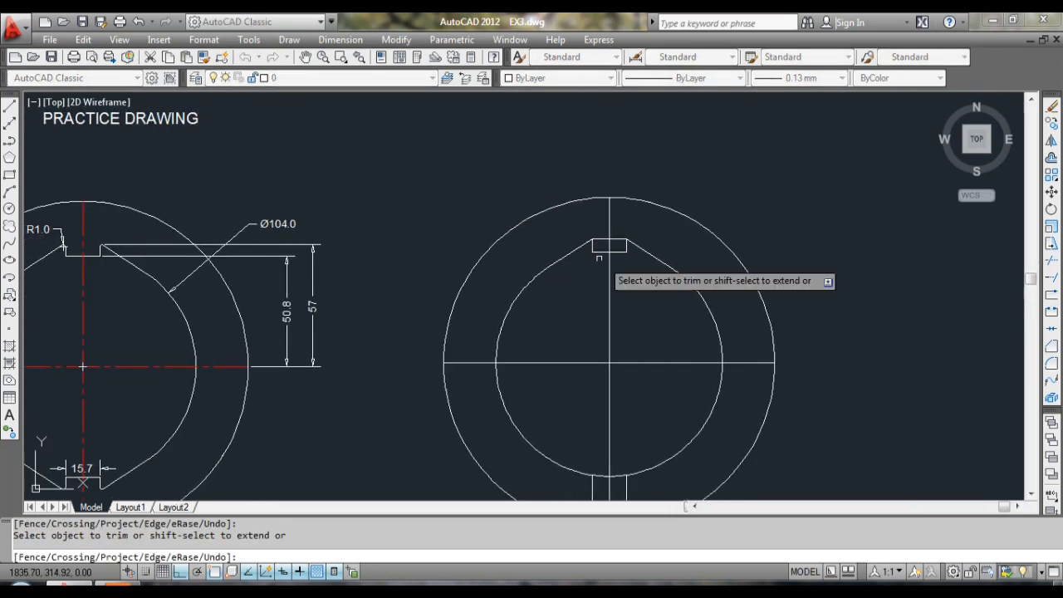
scroll(627, 262, "up", 4)
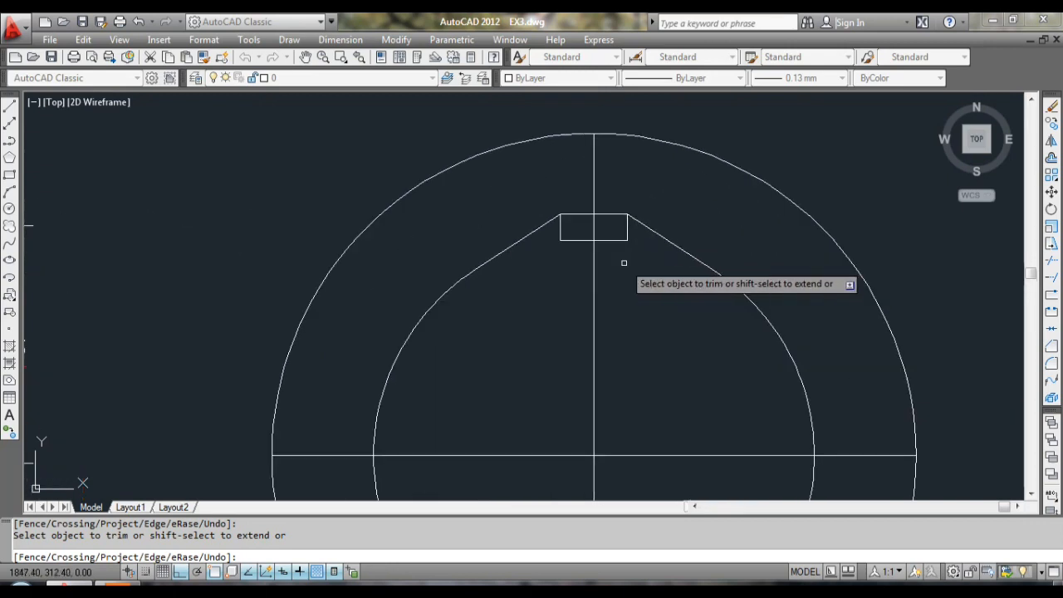
left_click(607, 204)
left_click(604, 204)
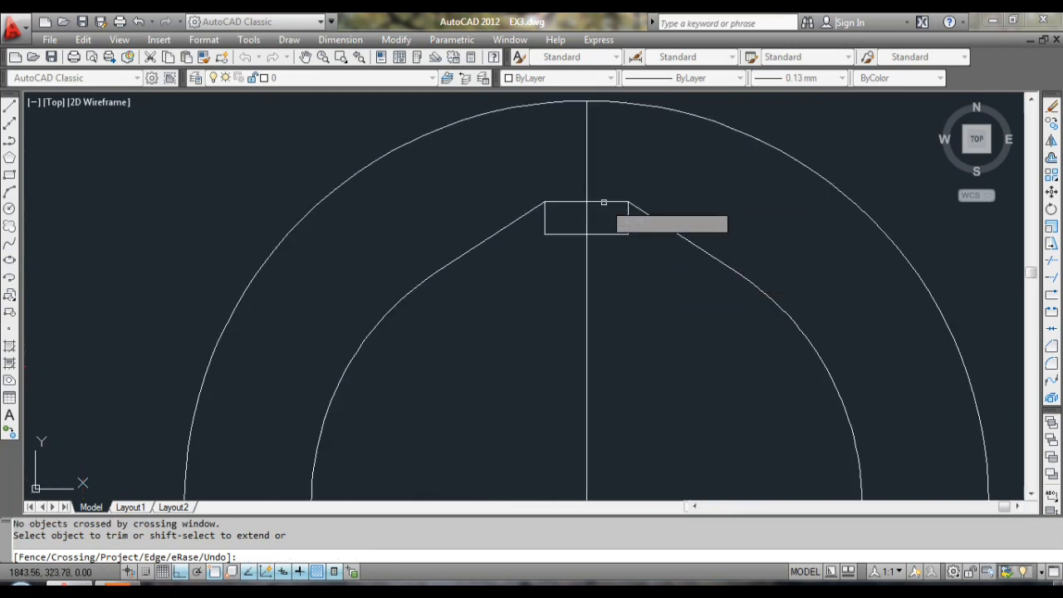
left_click(603, 202)
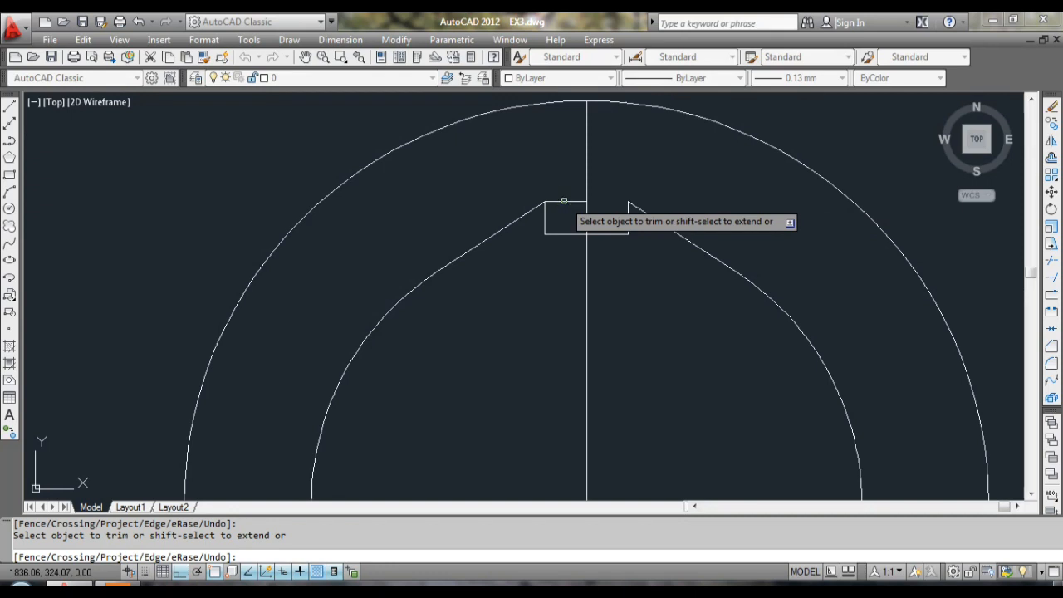
key("Escape")
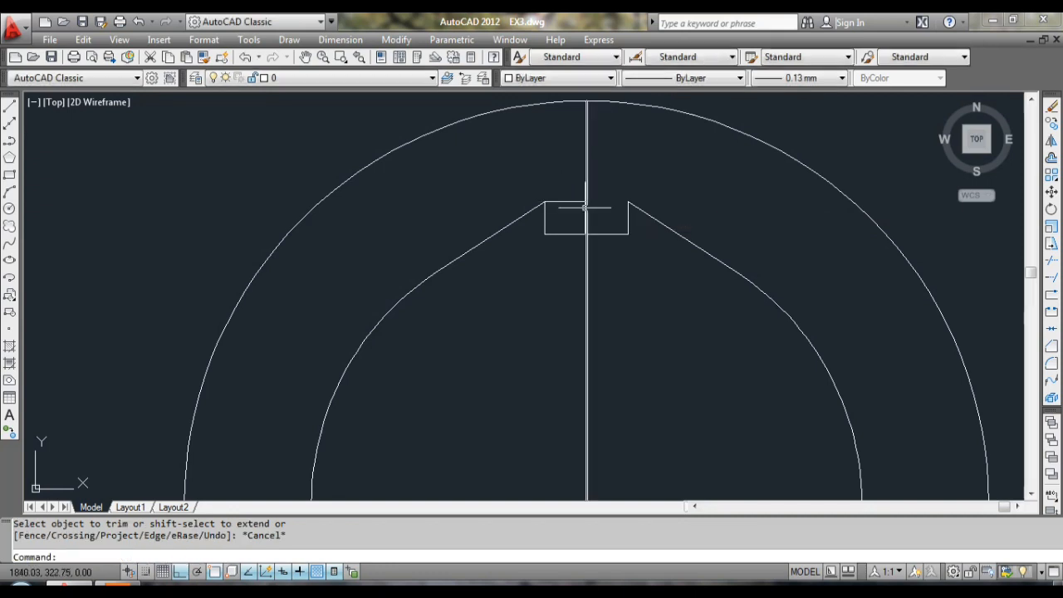
scroll(577, 205, "up", 3)
left_click(574, 197)
type("E")
key("Return")
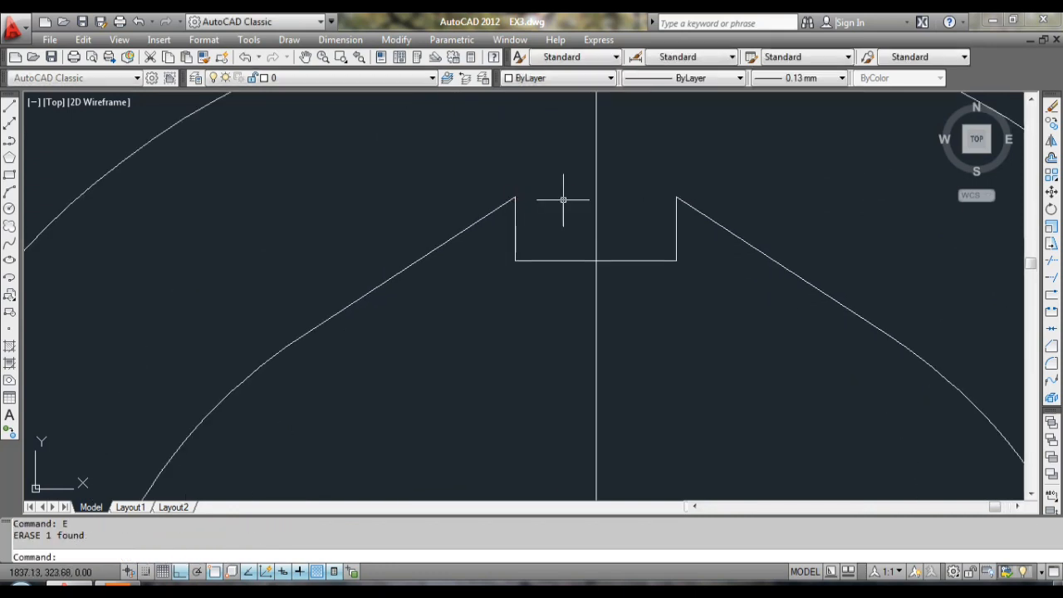
- Erase the two vertical offset lines between the inner and outer circles below the centre
scroll(624, 271, "down", 4)
middle_click_drag(691, 335, 667, 204)
scroll(667, 343, "down", 3)
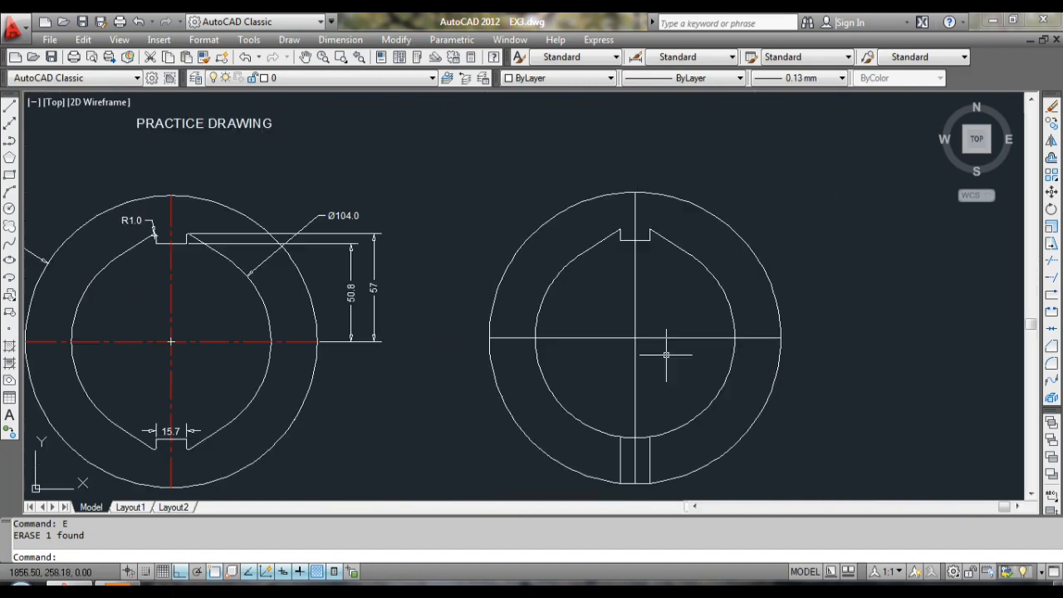
middle_click_drag(666, 354, 662, 294)
scroll(653, 412, "up", 3)
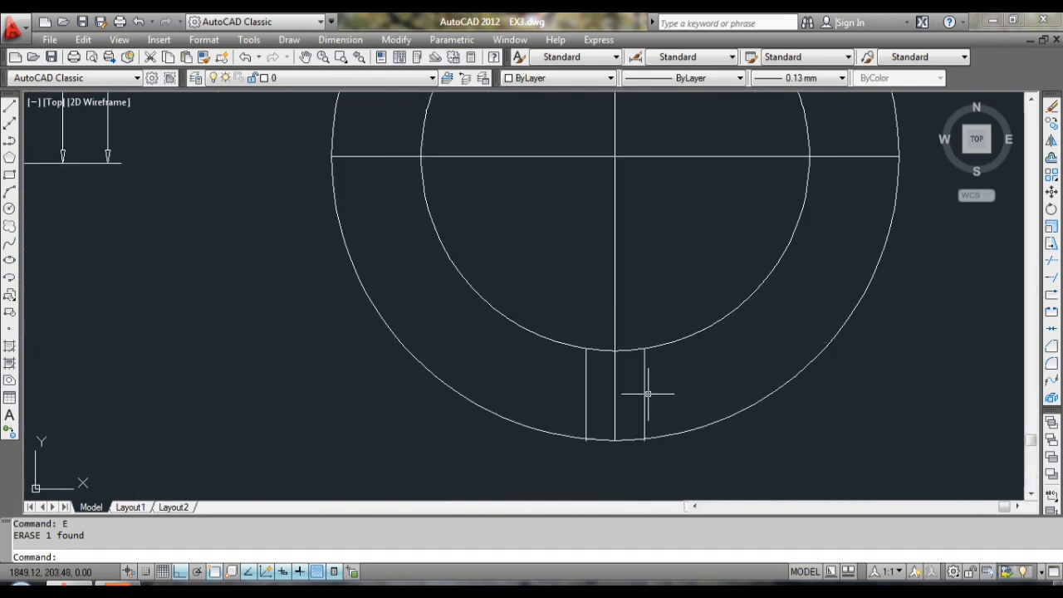
left_click(644, 394)
left_click(587, 395)
left_click(586, 394)
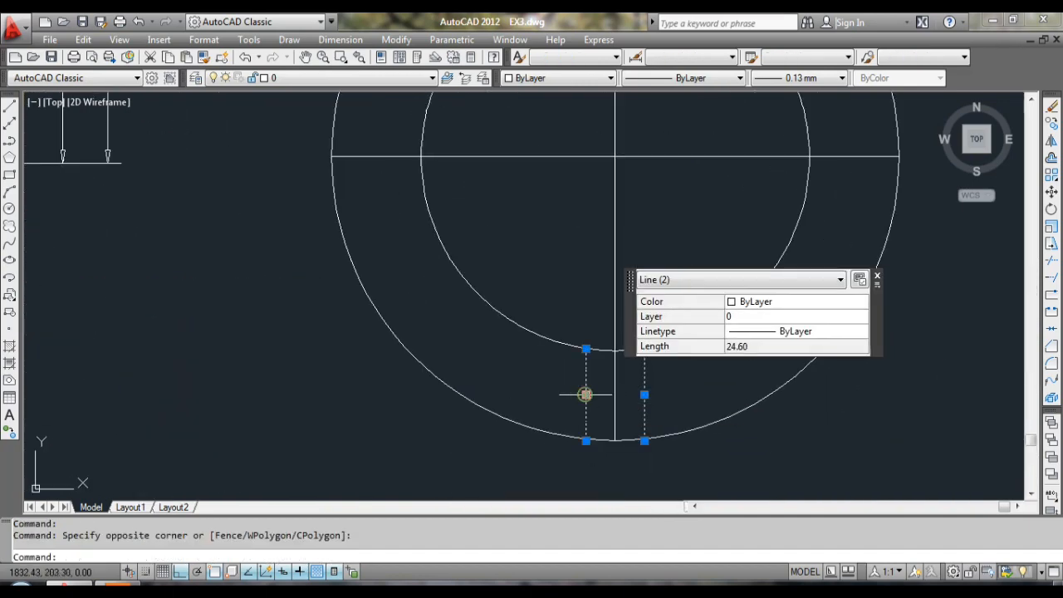
key("e")
key("Return")
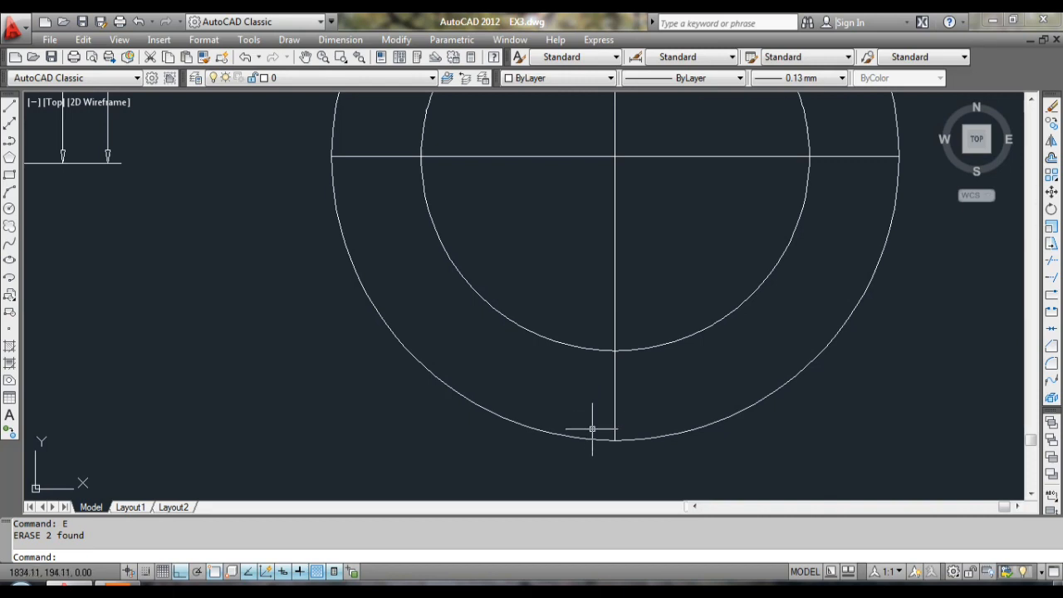
- Fillet both upper corners of the top notch, where its sides meet the tangent lines, with radius 1 using the Multiple option
scroll(741, 456, "down", 3)
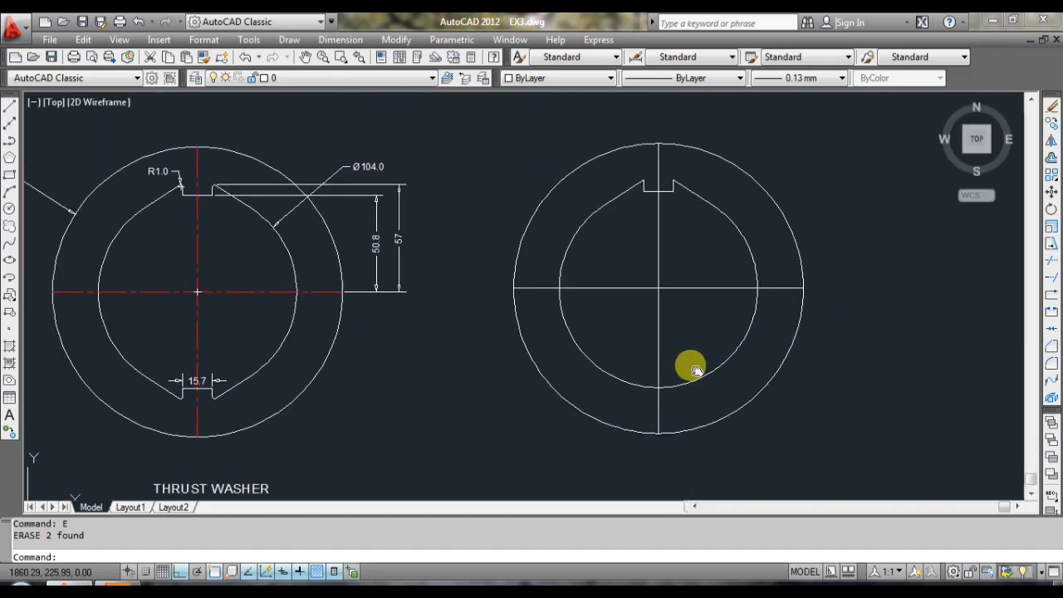
middle_click_drag(702, 362, 713, 366)
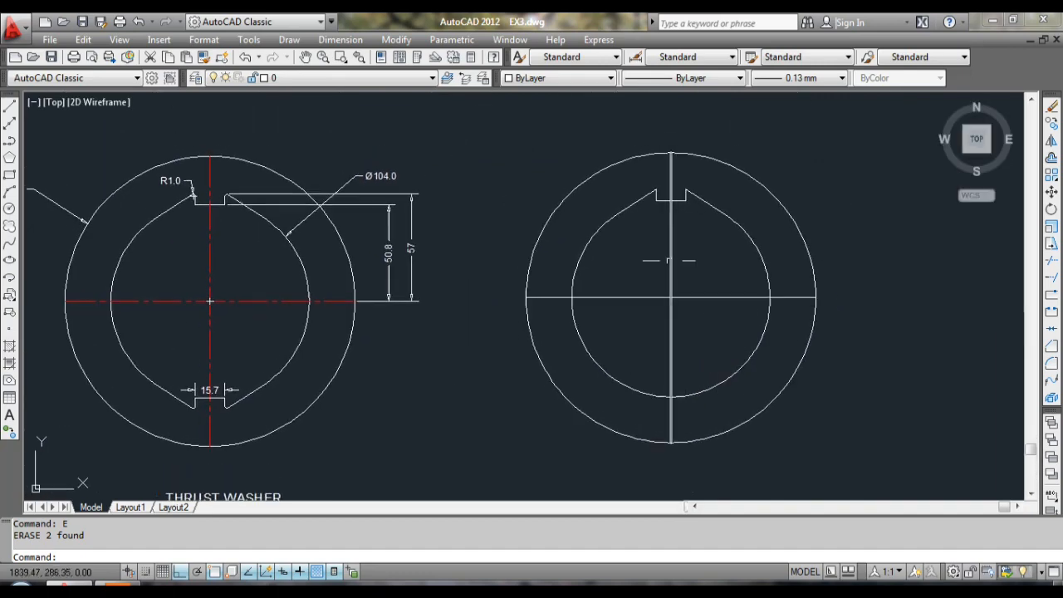
scroll(611, 218, "up", 4)
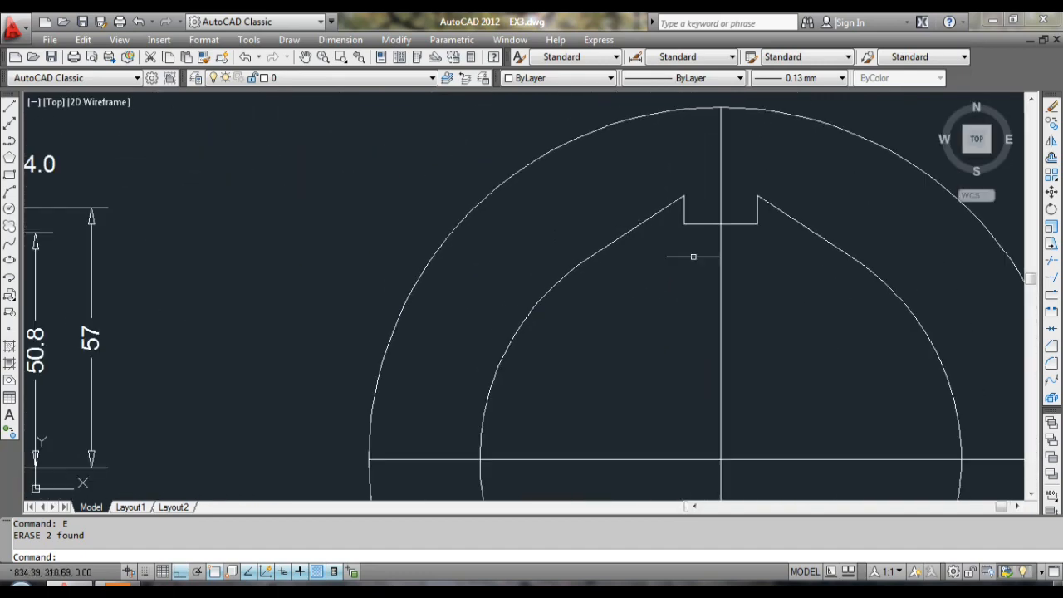
scroll(696, 256, "down", 2)
scroll(689, 259, "up", 1)
type("f")
key("Return")
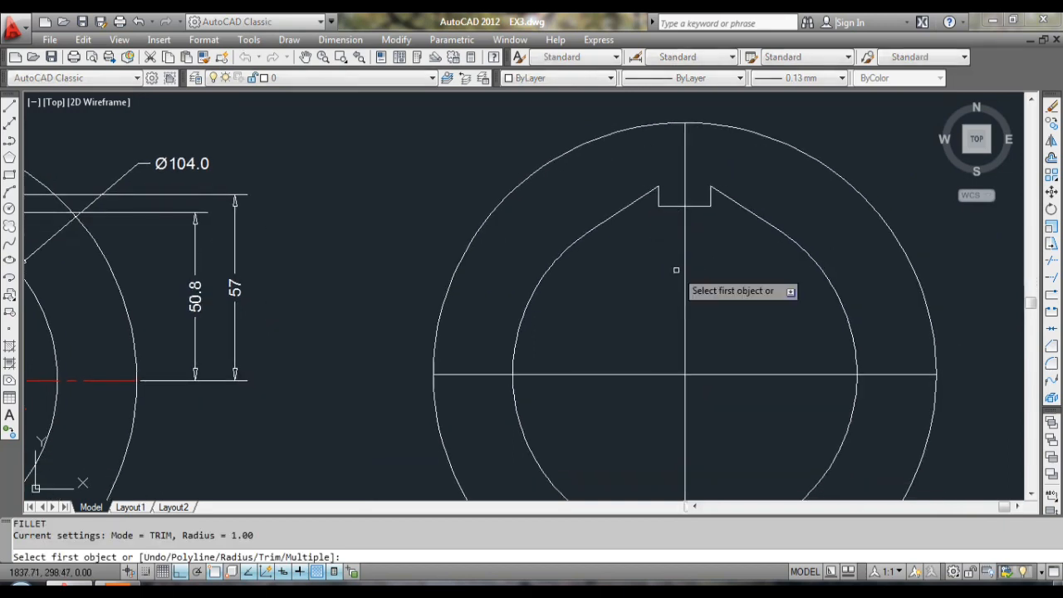
type("R")
key("Return")
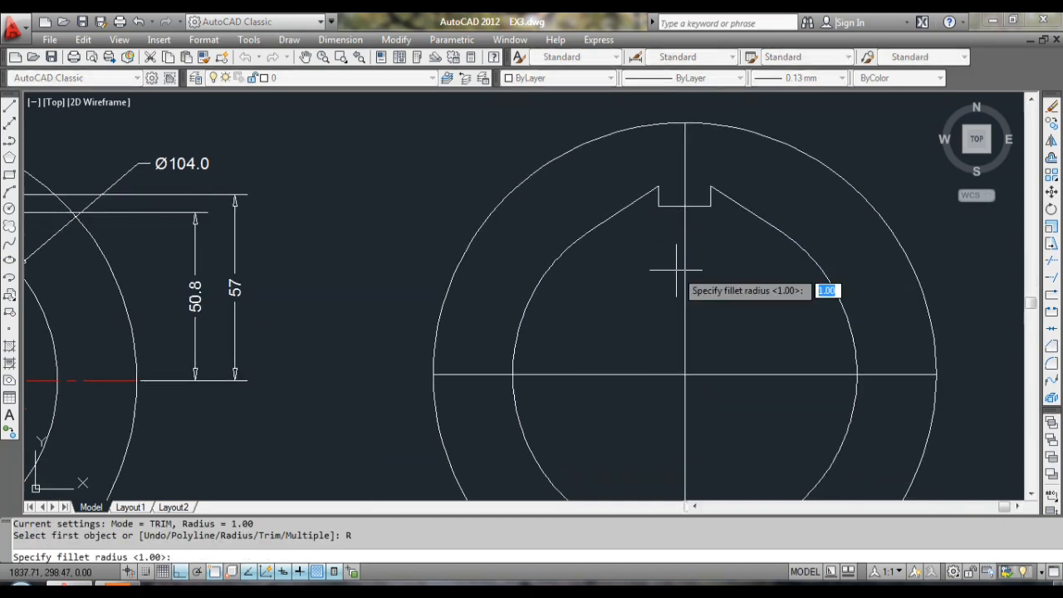
type("1")
key("Return")
type("M")
key("Return")
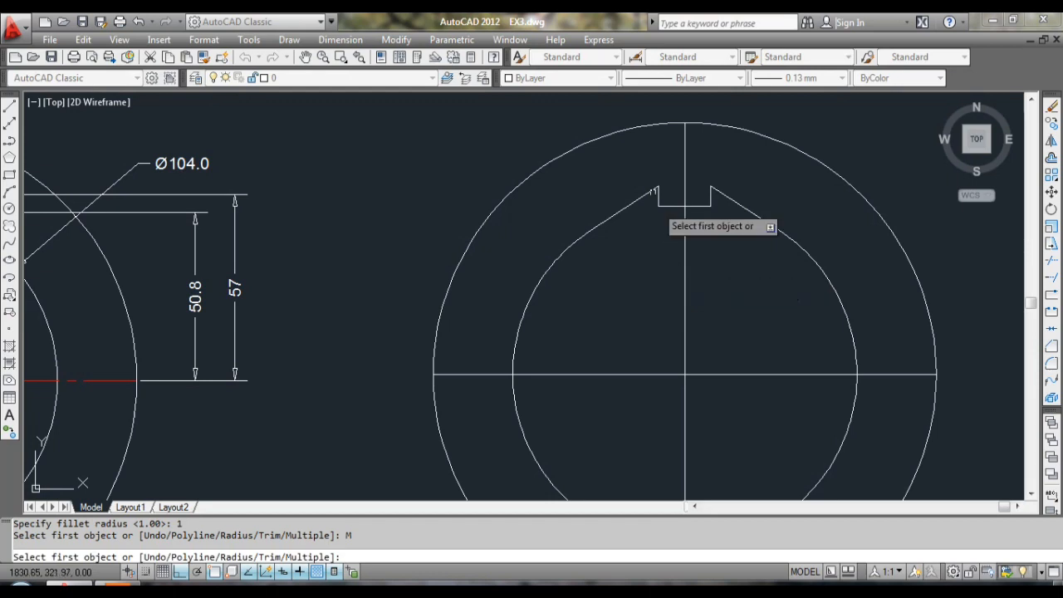
scroll(643, 221, "up", 4)
left_click(648, 217)
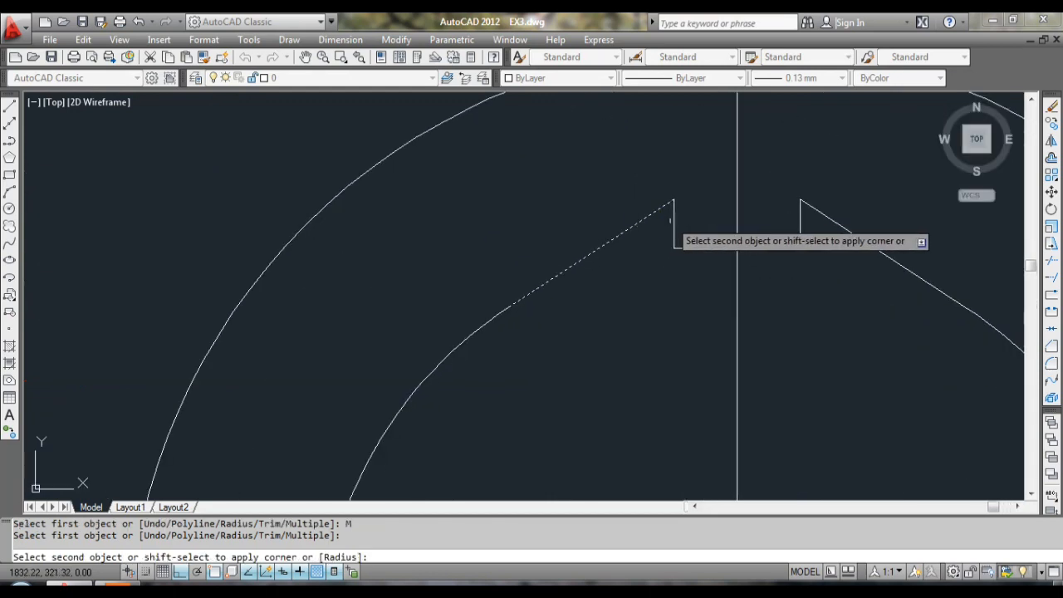
left_click(673, 231)
left_click(800, 218)
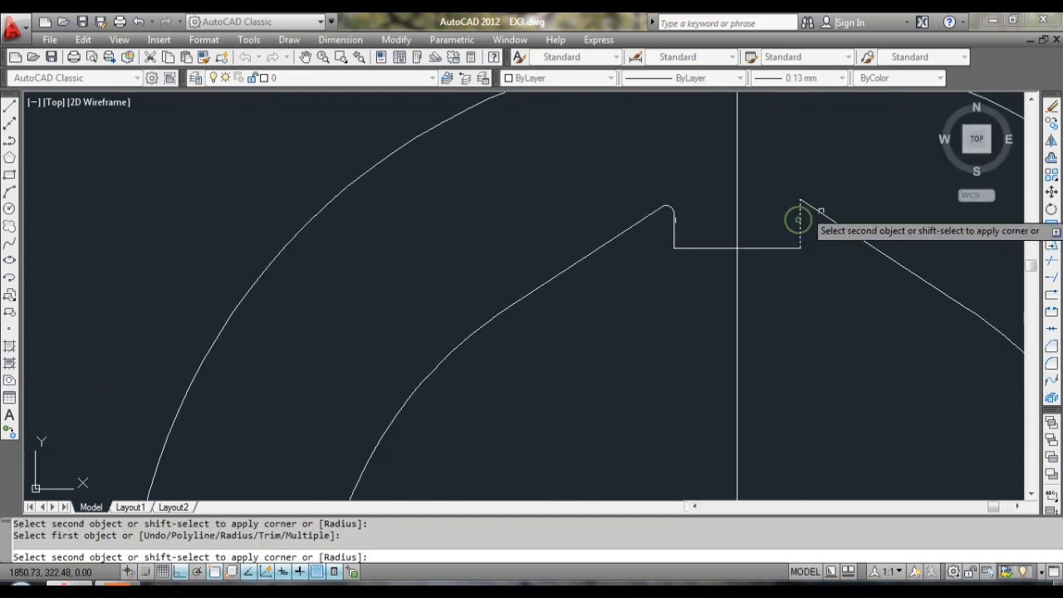
left_click(819, 213)
scroll(831, 222, "down", 3)
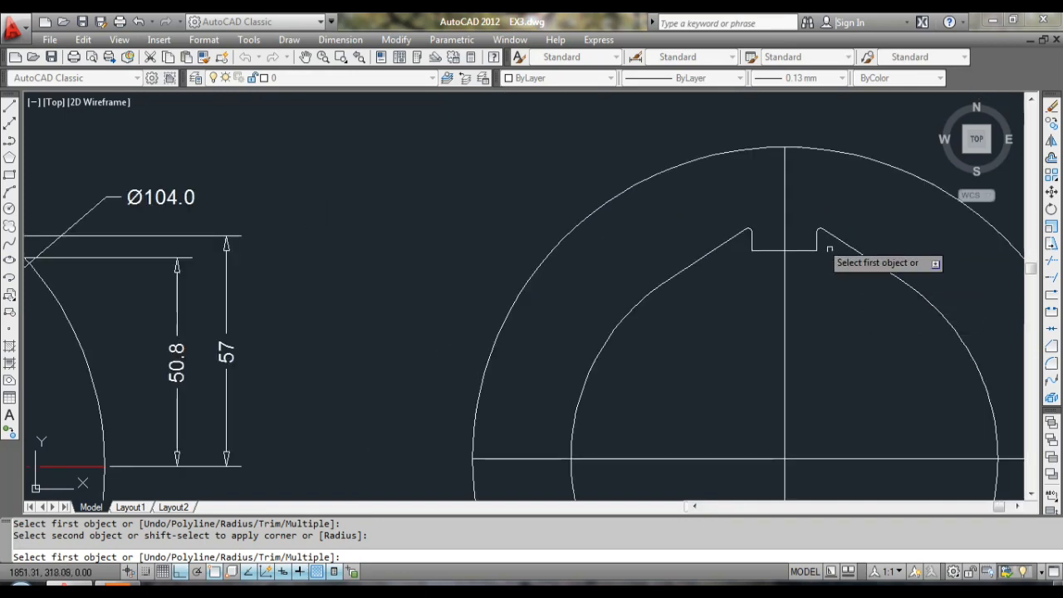
scroll(822, 238, "up", 6)
scroll(750, 230, "down", 5)
scroll(897, 306, "down", 3)
middle_click_drag(897, 309, 700, 178)
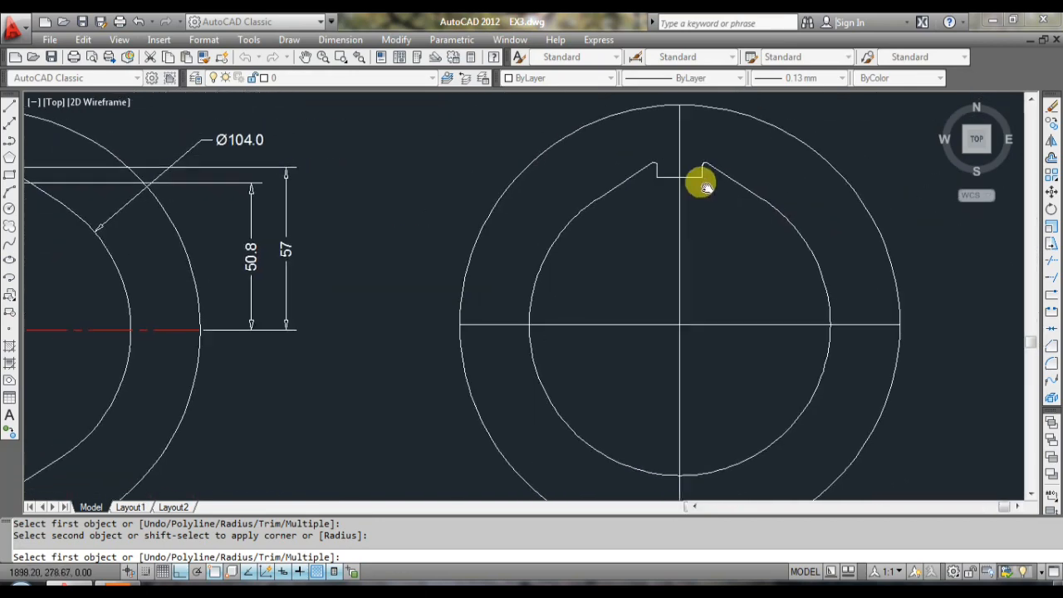
scroll(700, 183, "down", 2)
key("Escape")
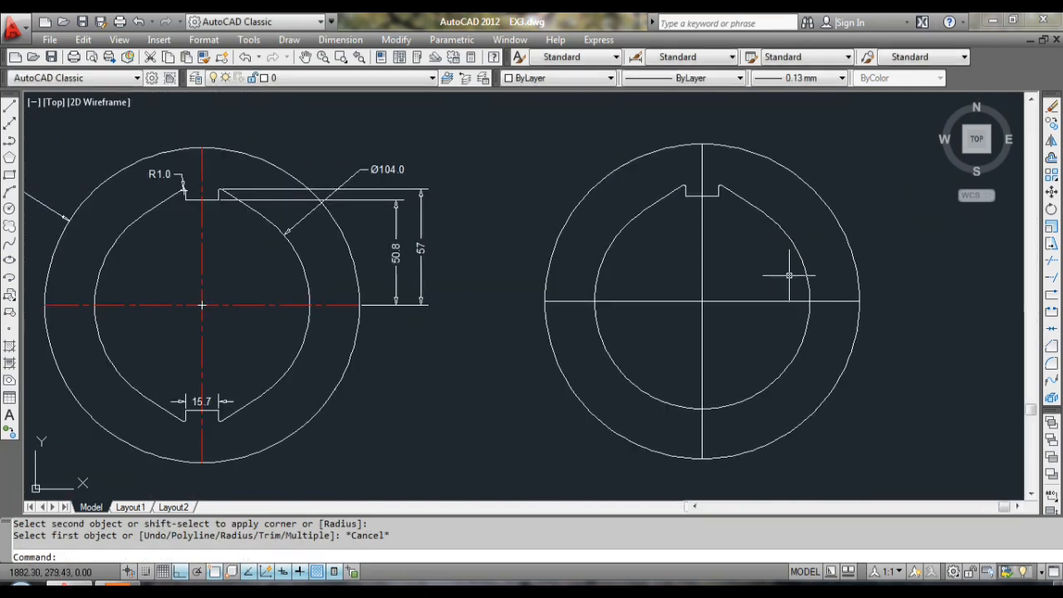
- Mirror the filleted top notch and its two tangent lines across the horizontal centre line, keeping the source objects
key("Return")
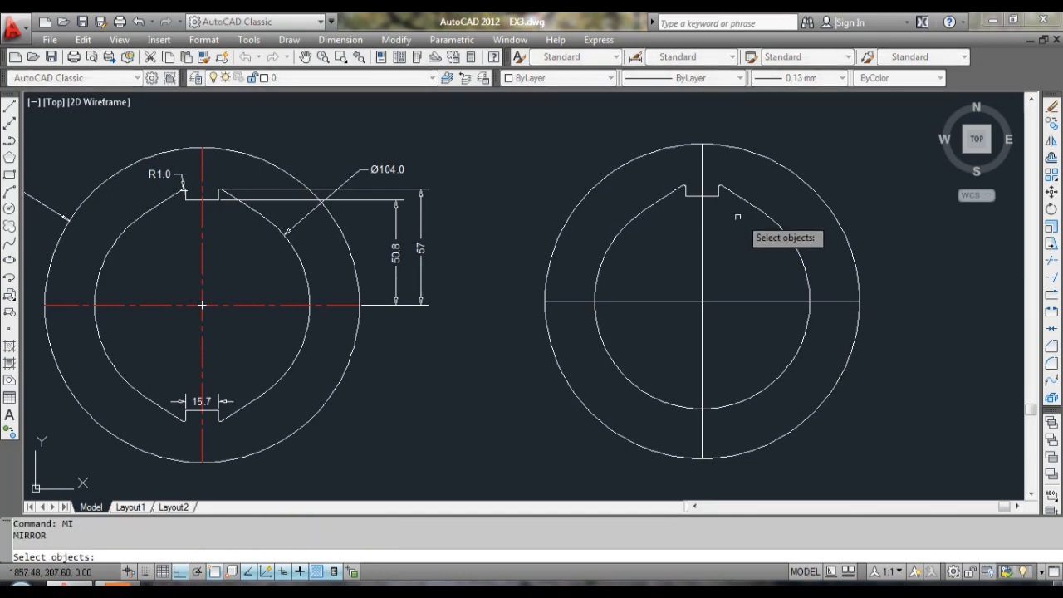
scroll(677, 216, "up", 2)
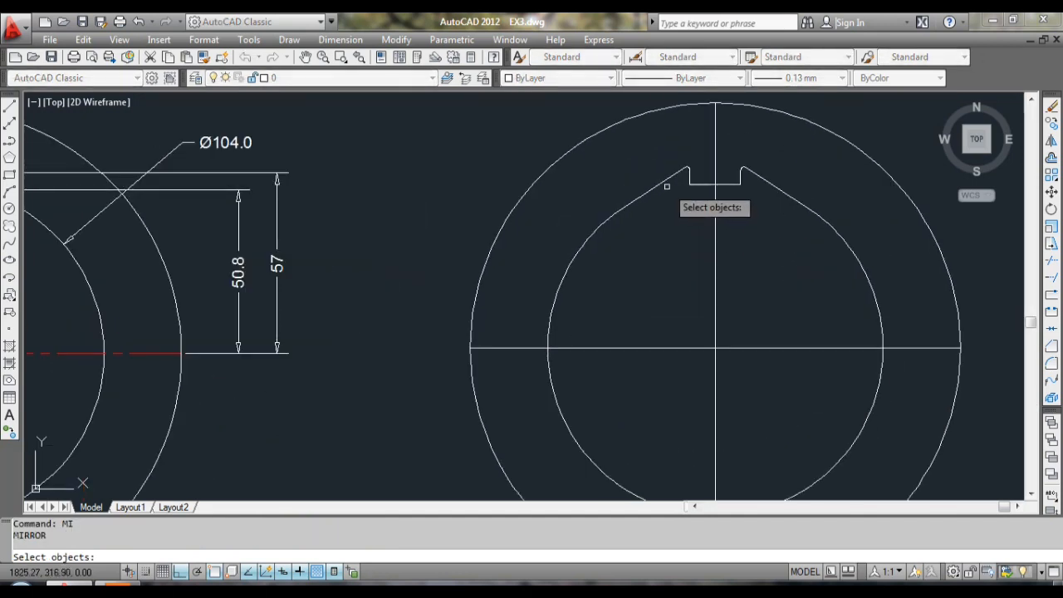
left_click(642, 149)
left_click(793, 213)
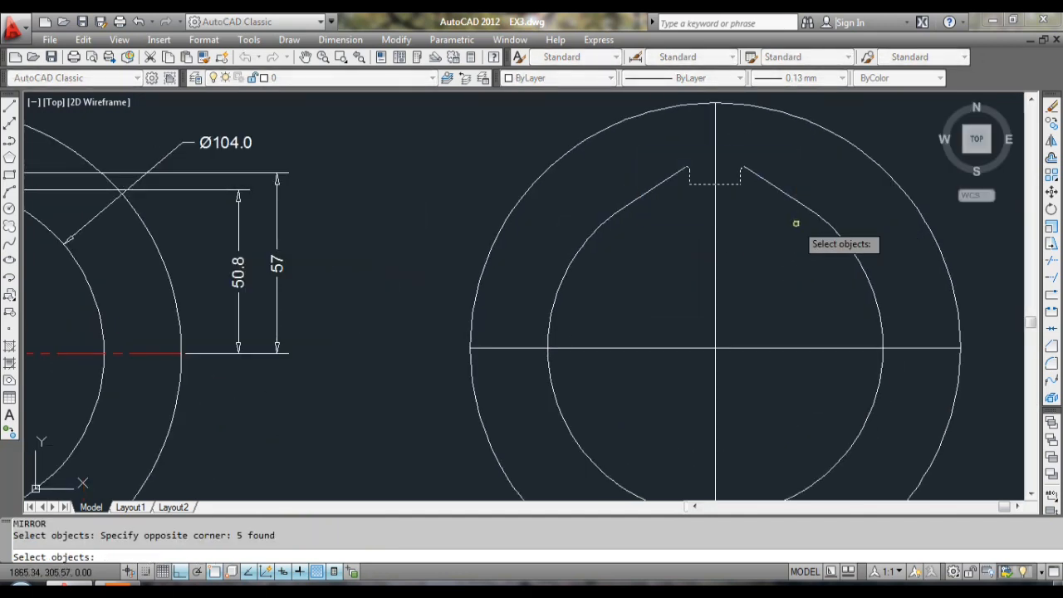
left_click(665, 182)
scroll(764, 195, "up", 2)
left_click(745, 174)
left_click(746, 172)
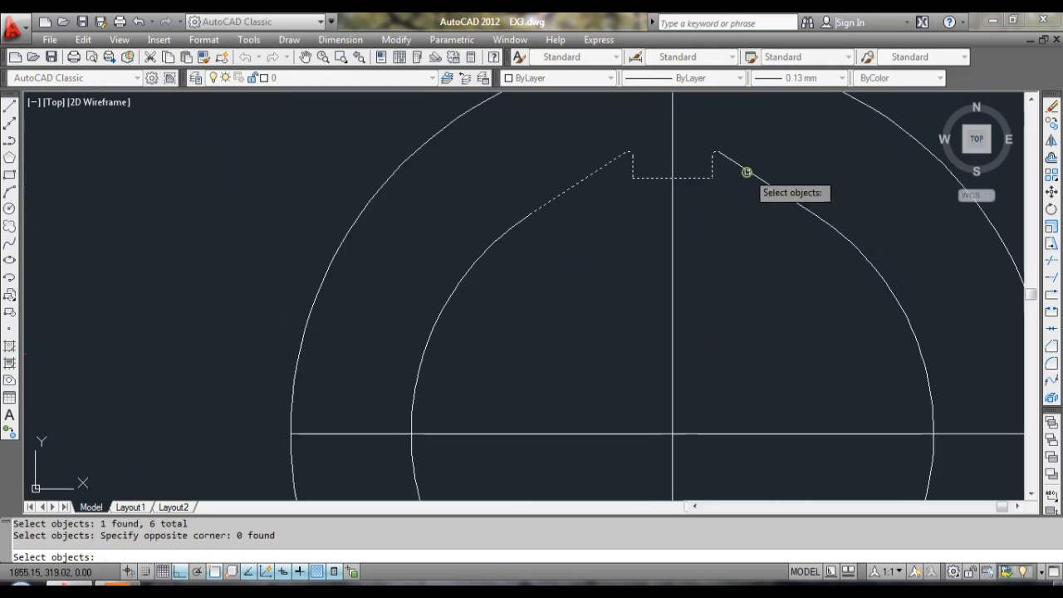
left_click(747, 172)
scroll(747, 178, "down", 4)
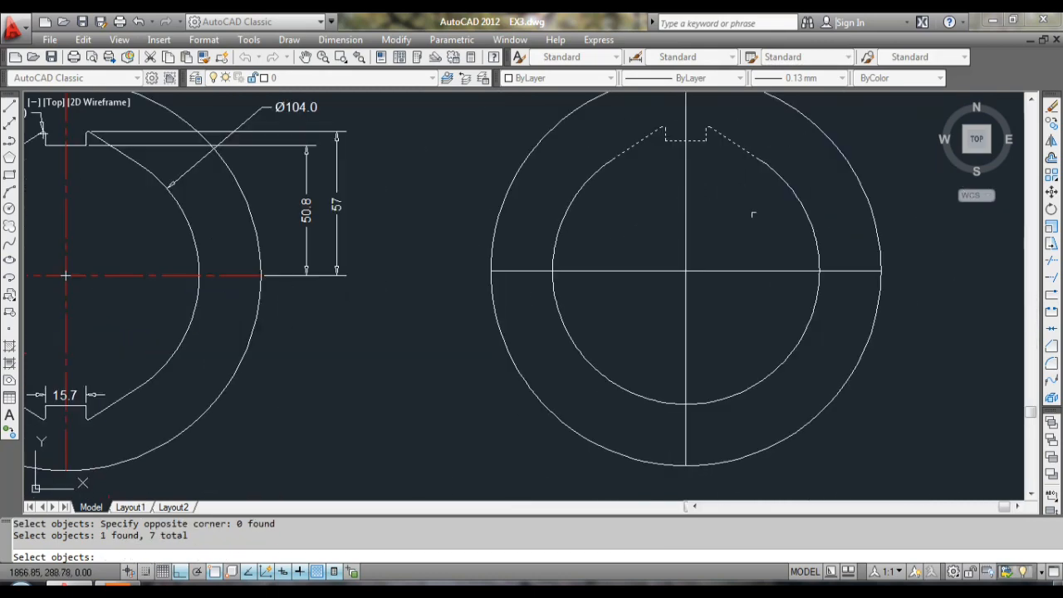
key("Return")
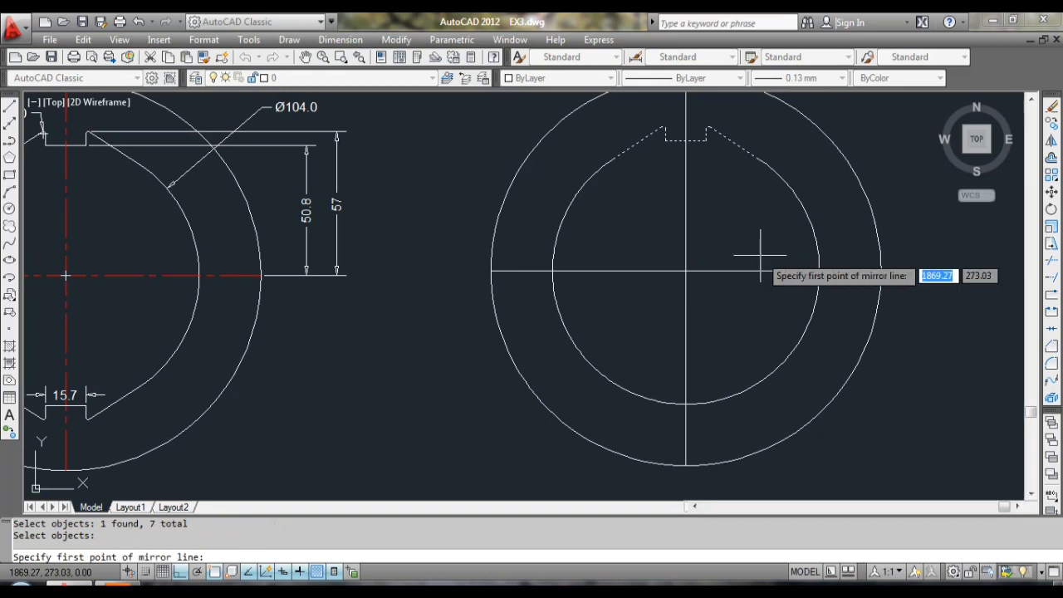
left_click(490, 271)
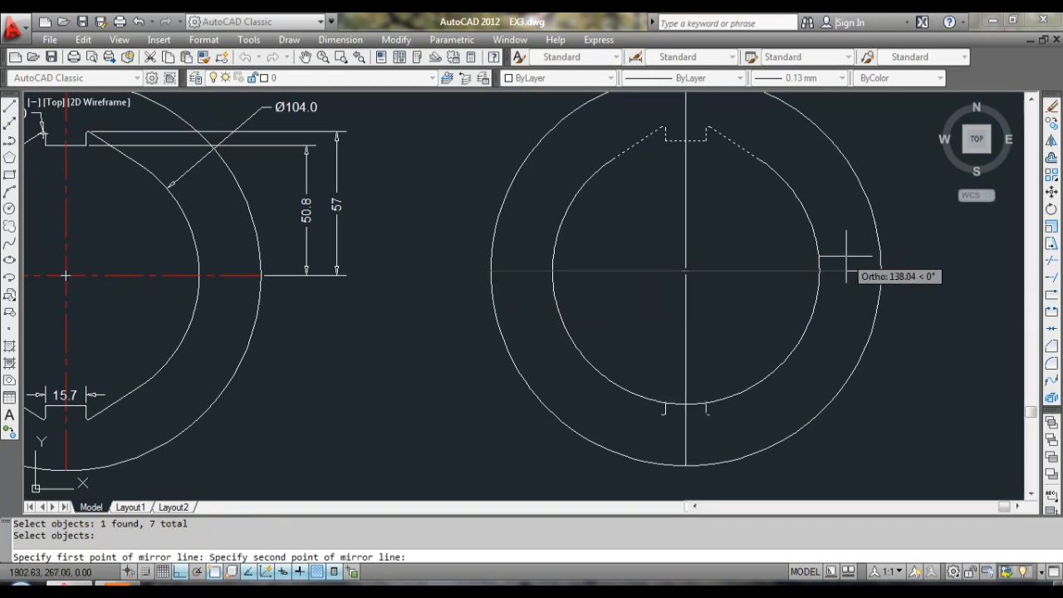
left_click(881, 271)
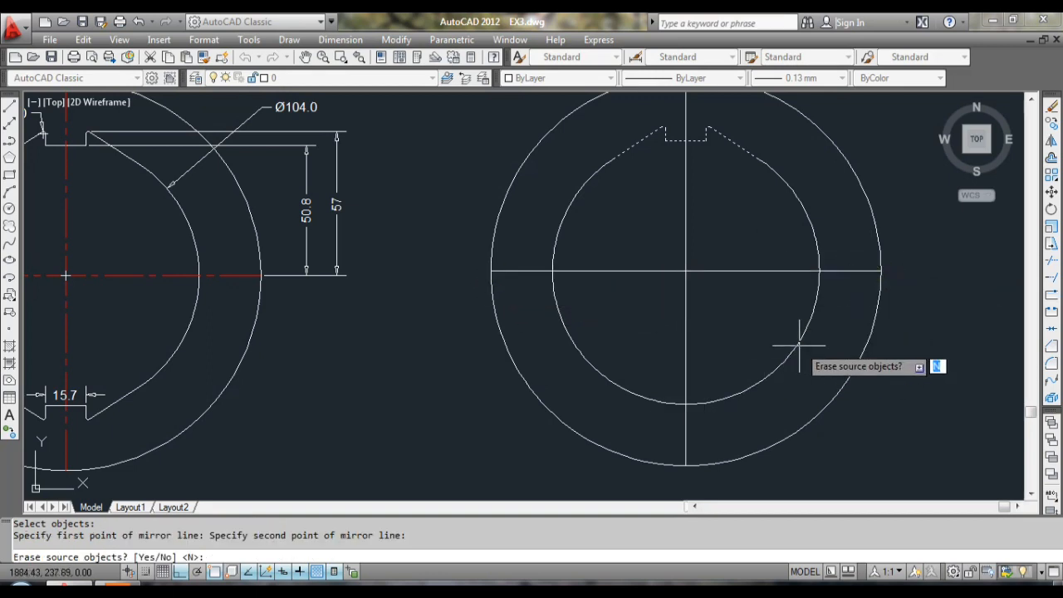
key("Return")
- Trim the inner circle's arc between the right side of the bottom notch and the right tangent line
scroll(772, 374, "up", 3)
mouse_move(772, 387)
middle_mouse_down()
mouse_move(783, 340)
mouse_move(759, 373)
middle_mouse_up()
scroll(785, 349, "down", 3)
scroll(758, 370, "up", 2)
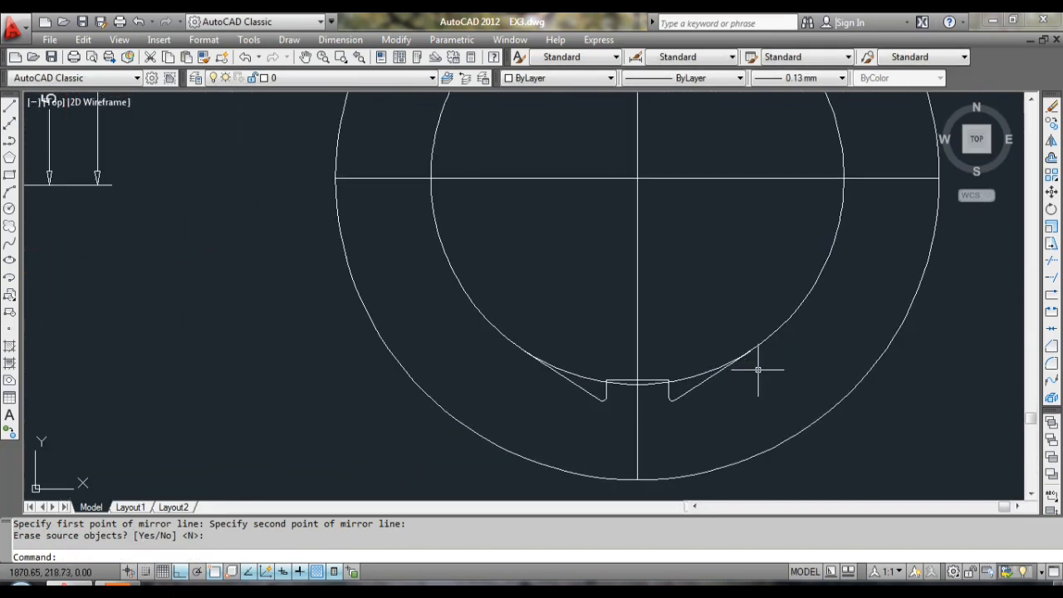
key("Return")
key("Return")
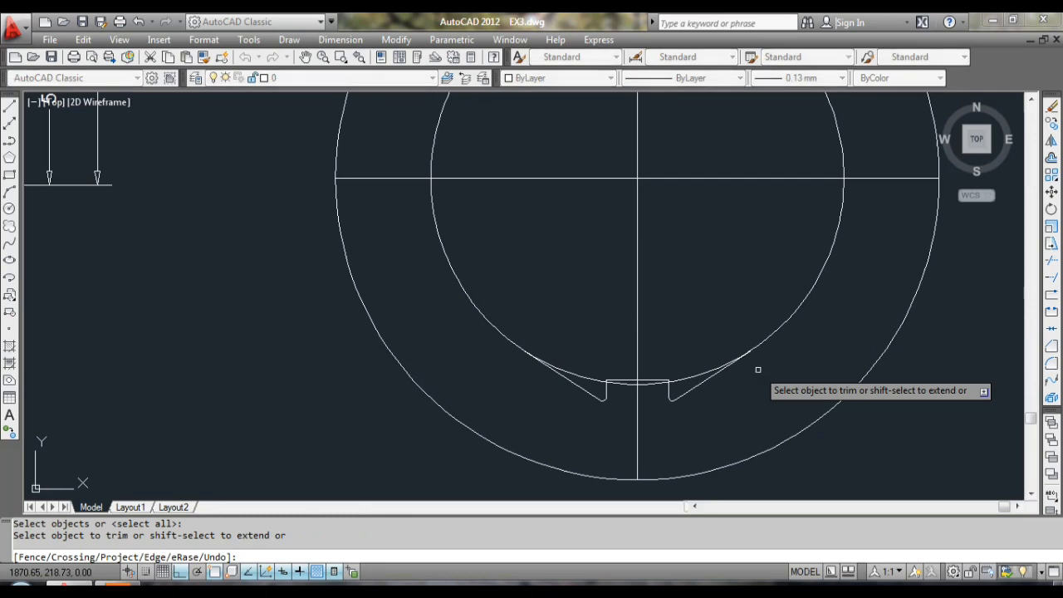
scroll(756, 369, "down", 2)
scroll(719, 371, "down", 2)
scroll(727, 370, "up", 4)
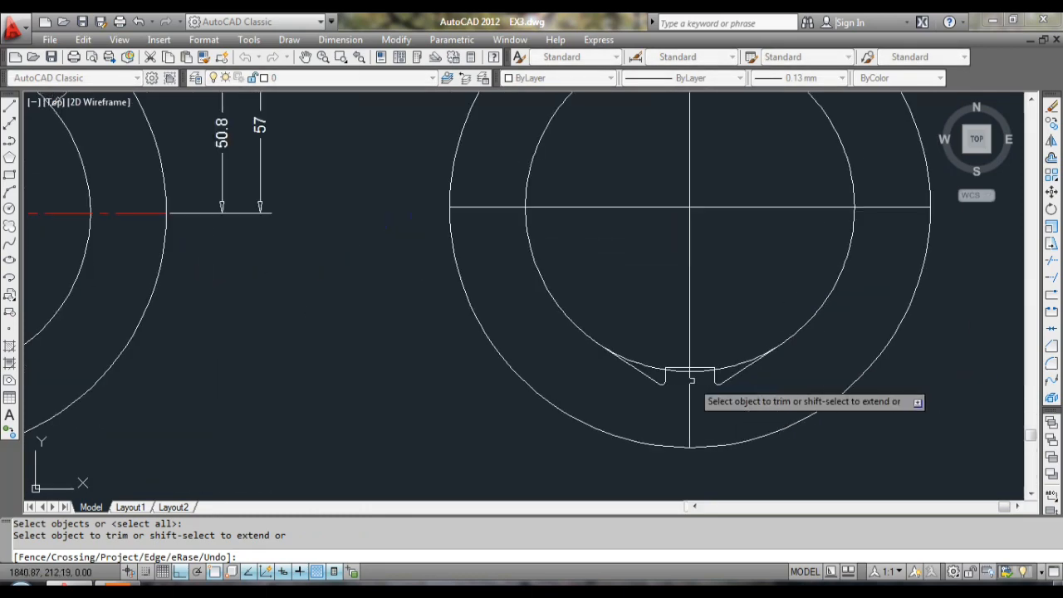
left_click(746, 365)
left_click(745, 362)
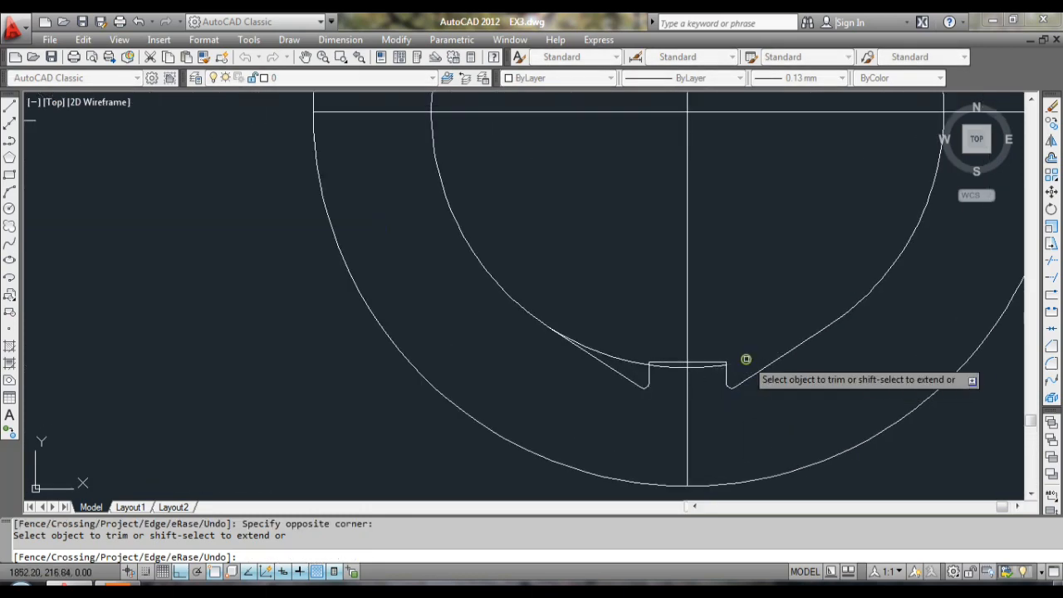
- Trim the remaining inner circle arc inside the bottom notch and between its left side and the left tangent line
left_click(698, 367)
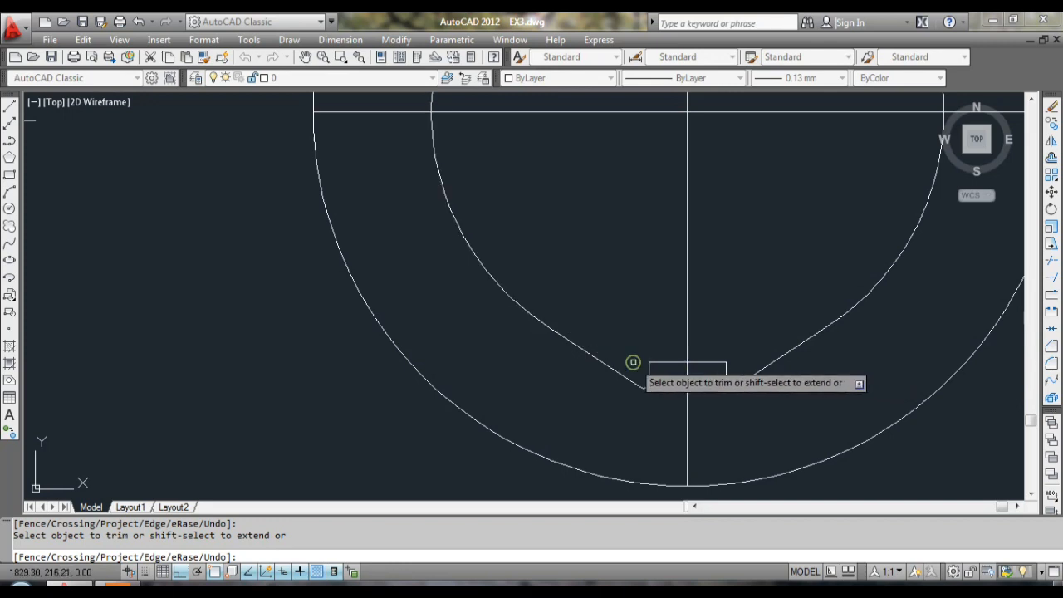
scroll(723, 386, "down", 4)
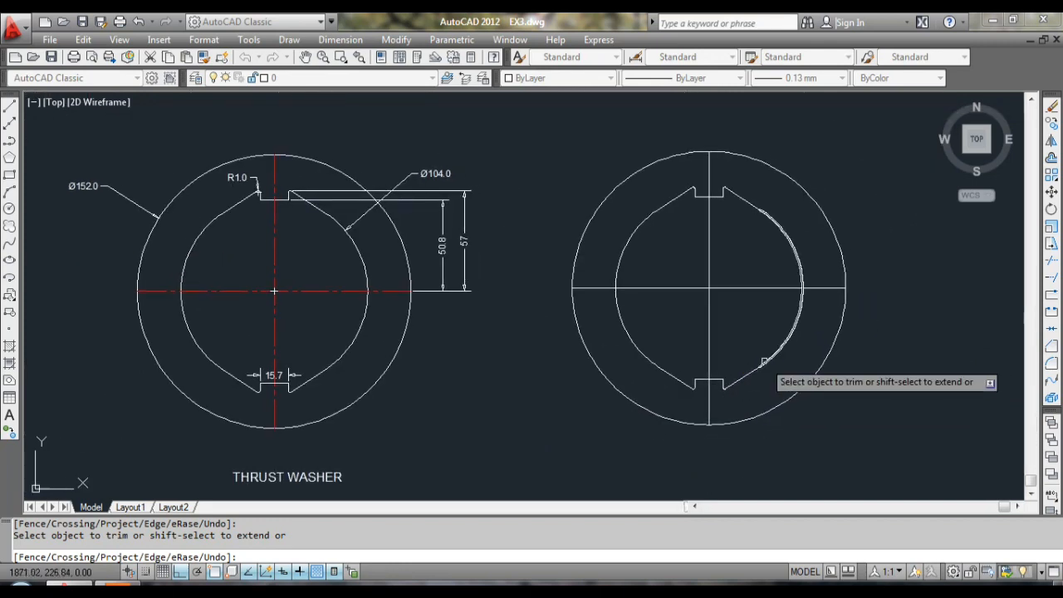
scroll(821, 359, "up", 1)
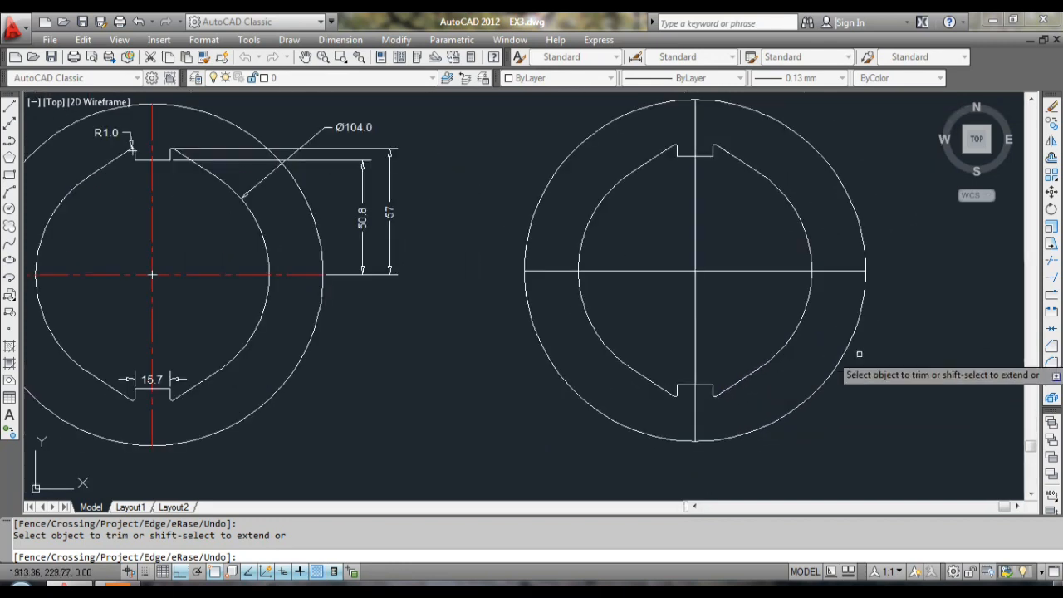
key("Escape")
middle_click_drag(872, 350, 870, 369)
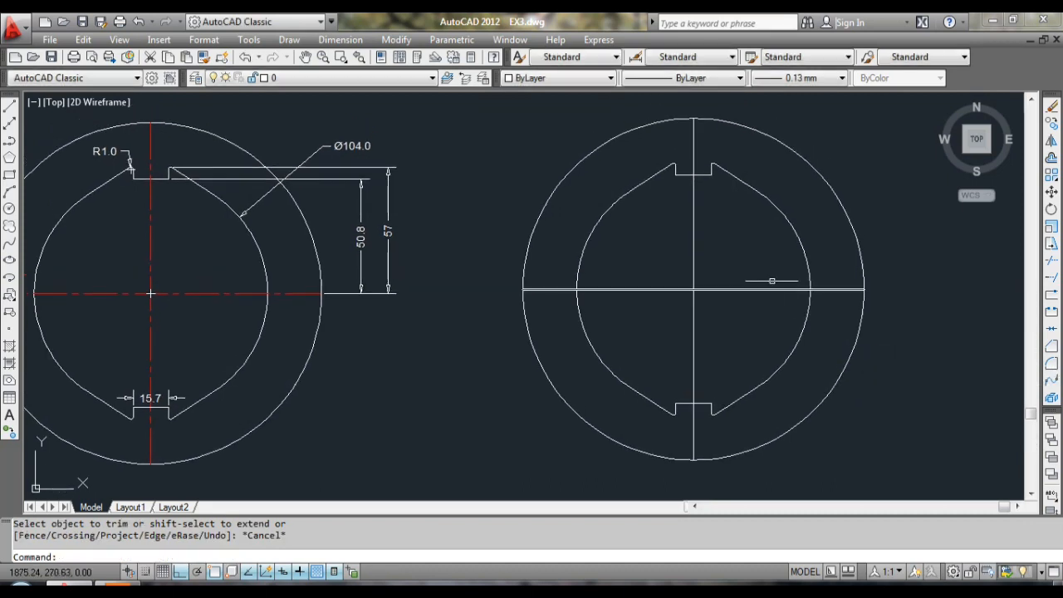
- Change the colour of the redrawn washer's horizontal and vertical centre lines to Red
left_click(773, 290)
left_click(694, 249)
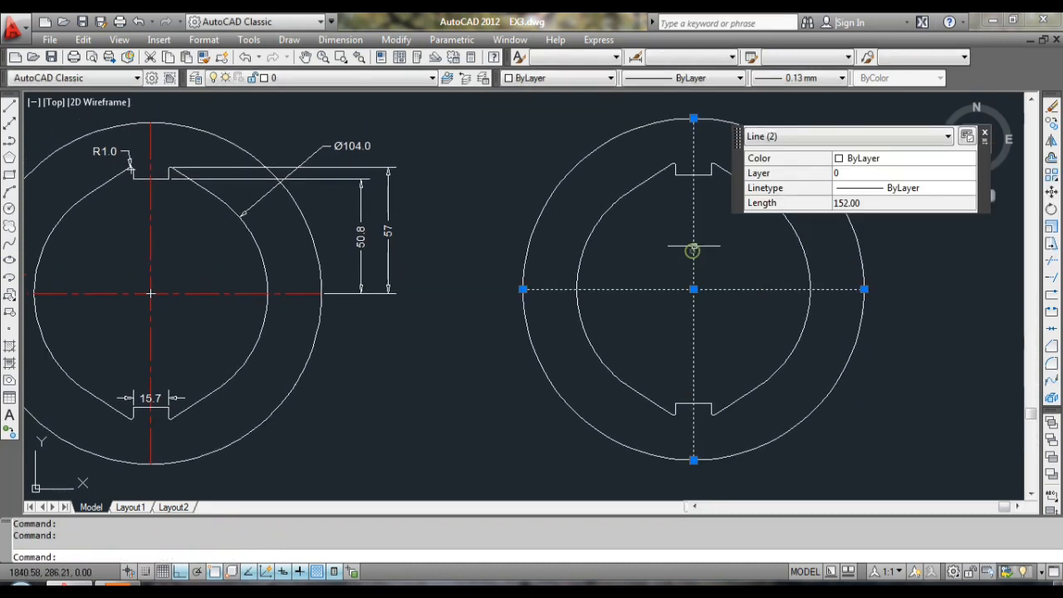
left_click(558, 78)
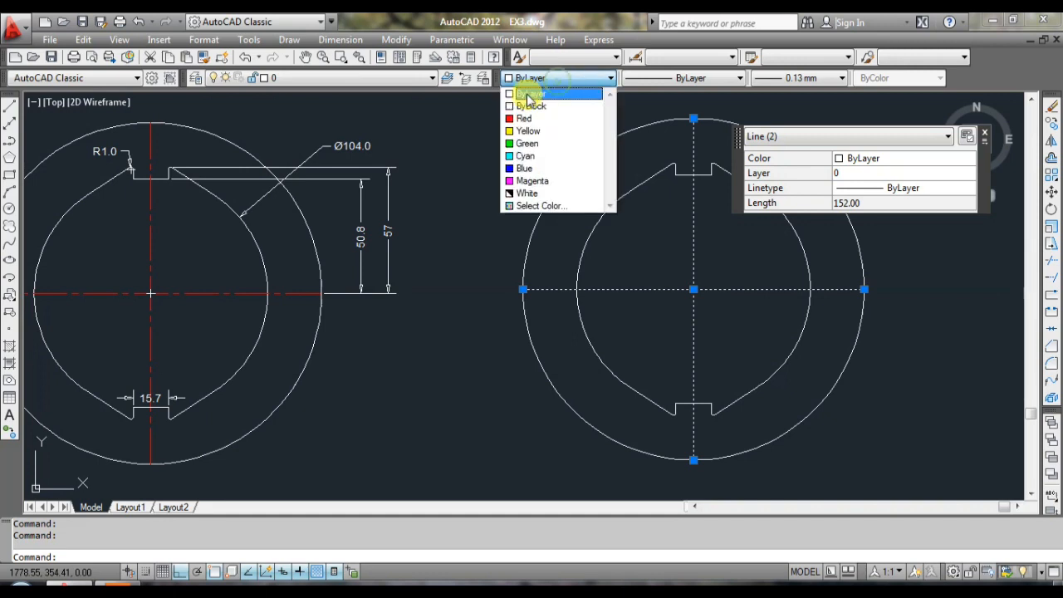
left_click(539, 116)
left_click(532, 111)
key("Escape")
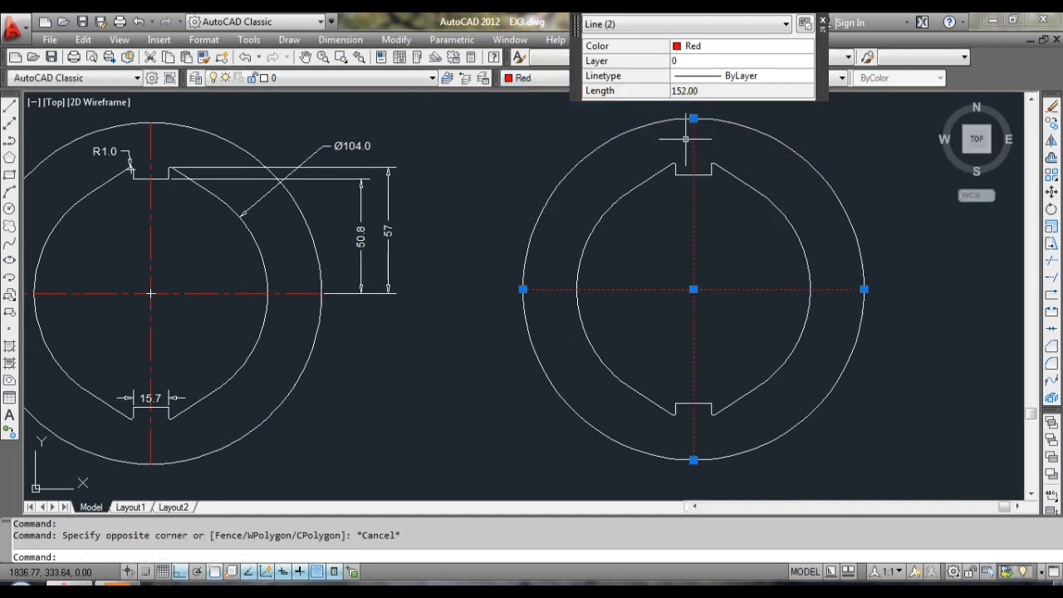
key("Escape")
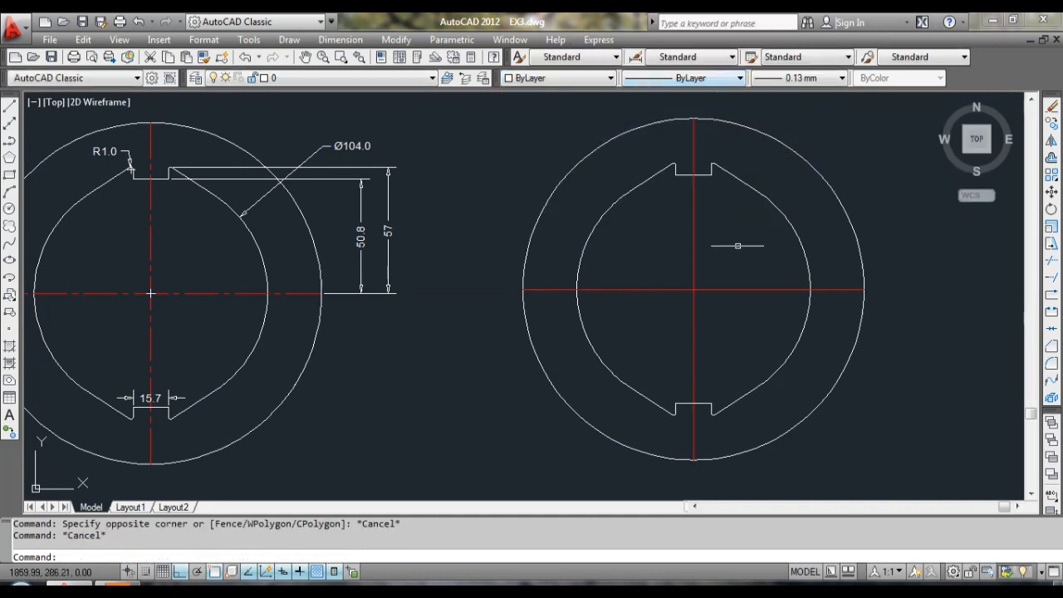
- Set the linetype of the redrawn washer's two red centre lines to CENTER2
left_click(732, 289)
left_click(694, 238)
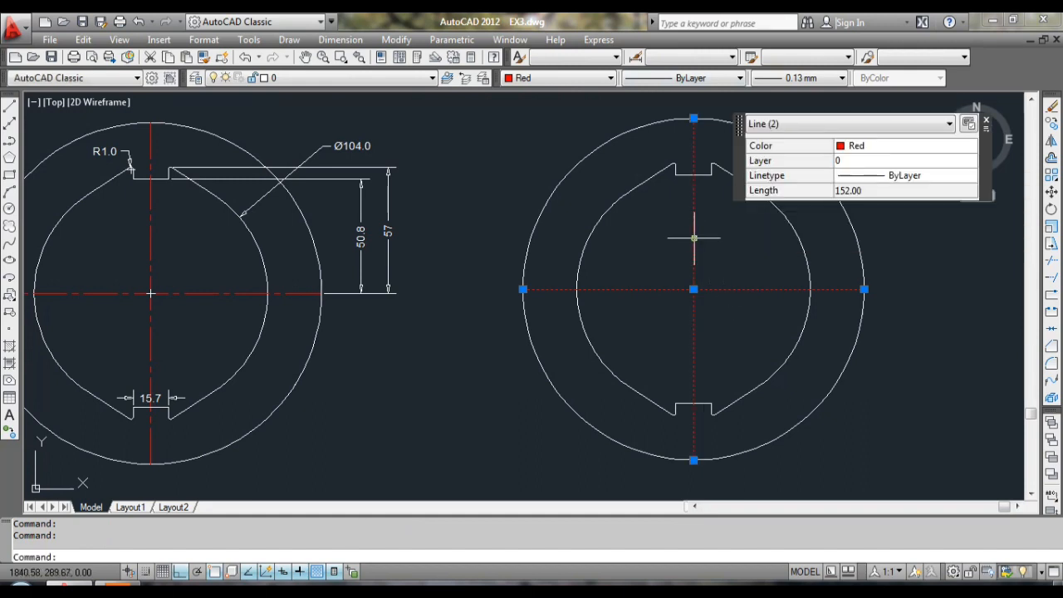
left_click(740, 78)
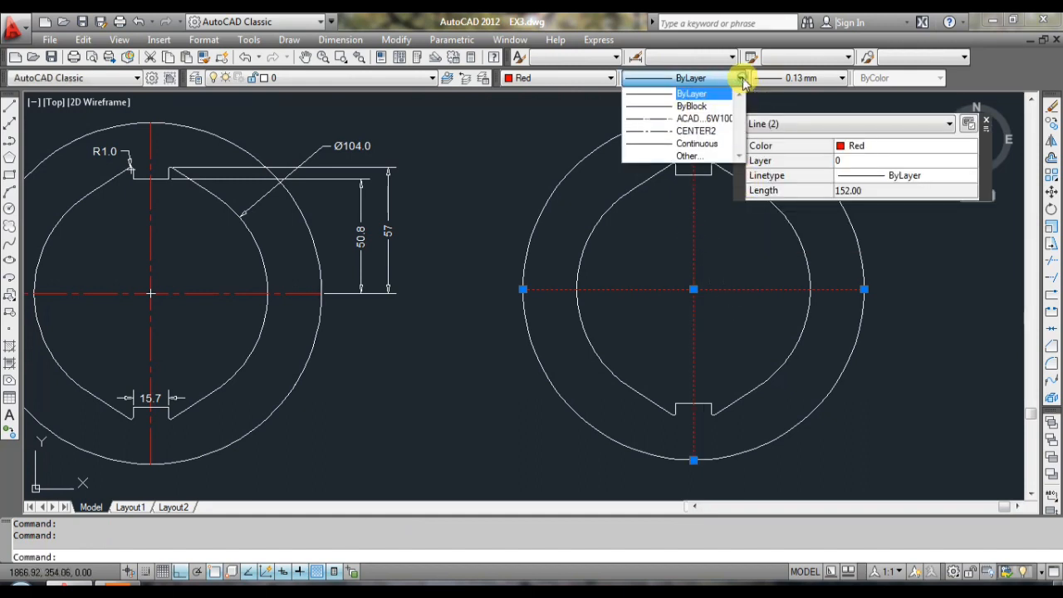
left_click(701, 131)
key("Escape")
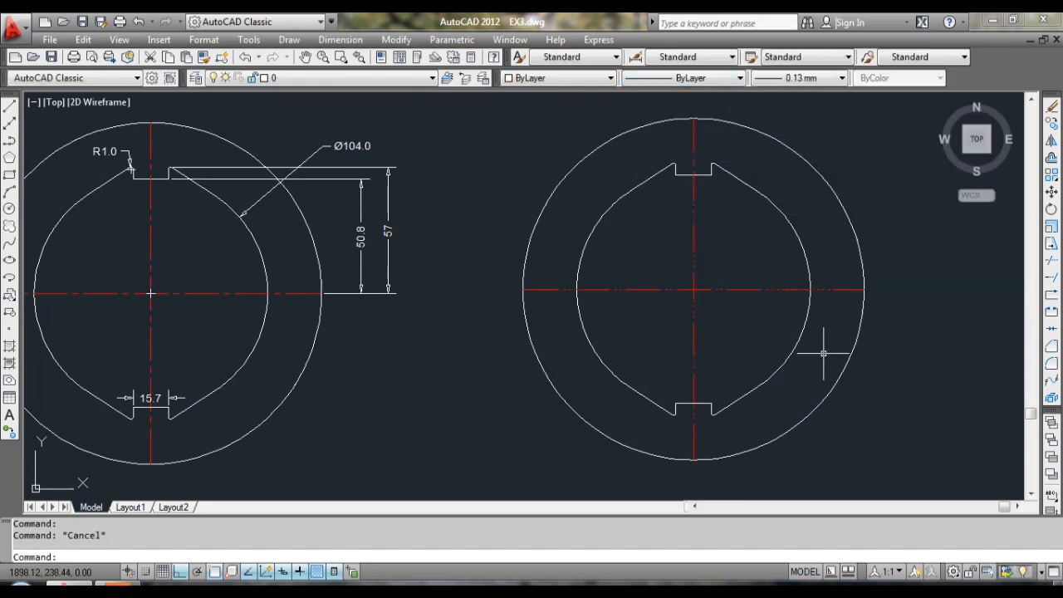
- Add a radius dimension to the top notch's left corner fillet, with the text to the left of the notch
scroll(795, 338, "down", 3)
scroll(778, 308, "up", 1)
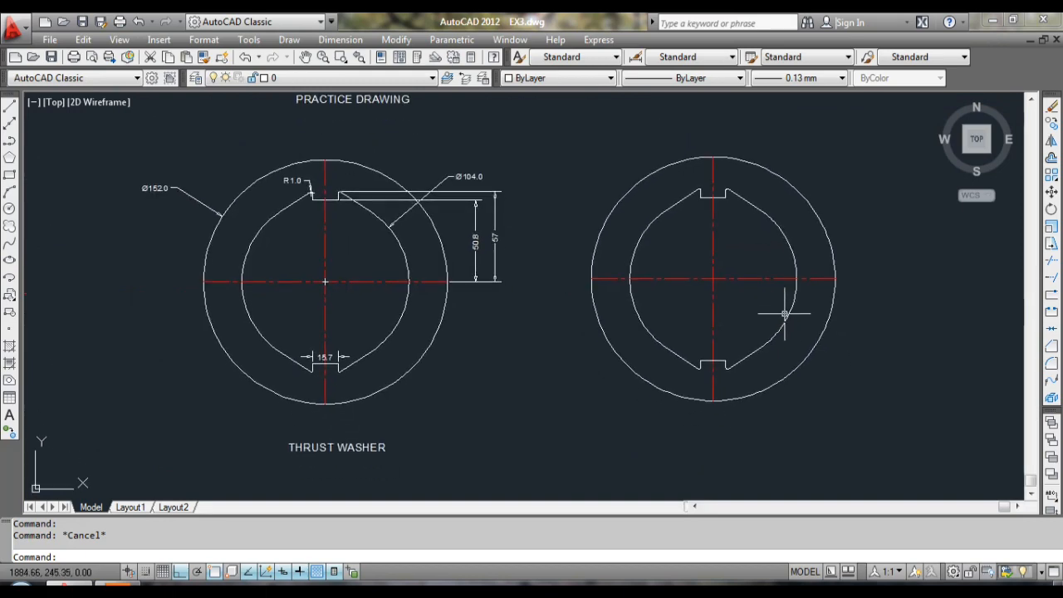
scroll(784, 312, "up", 3)
middle_click_drag(784, 310, 788, 323)
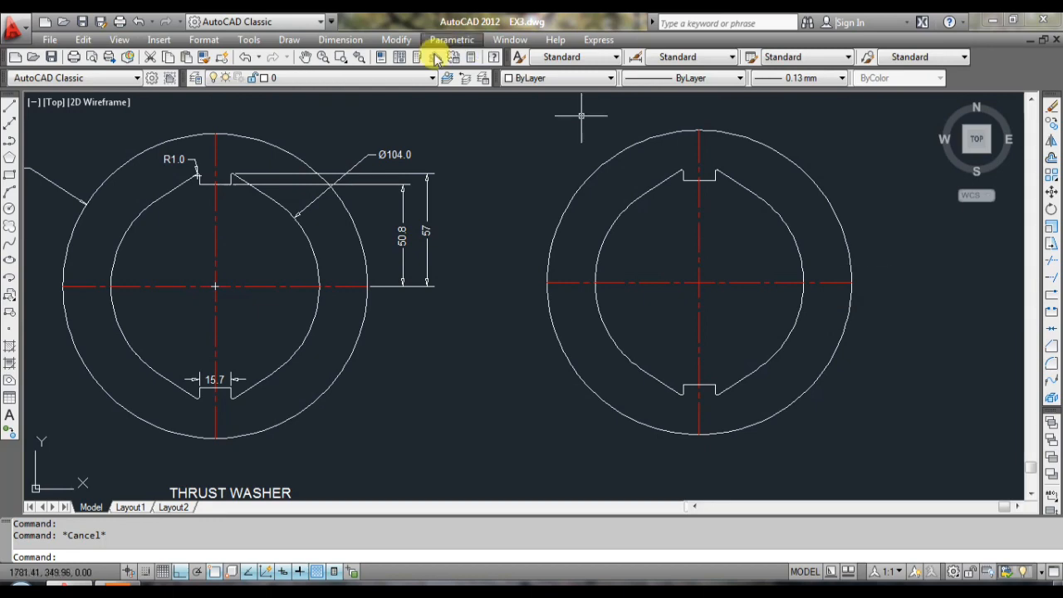
left_click(341, 40)
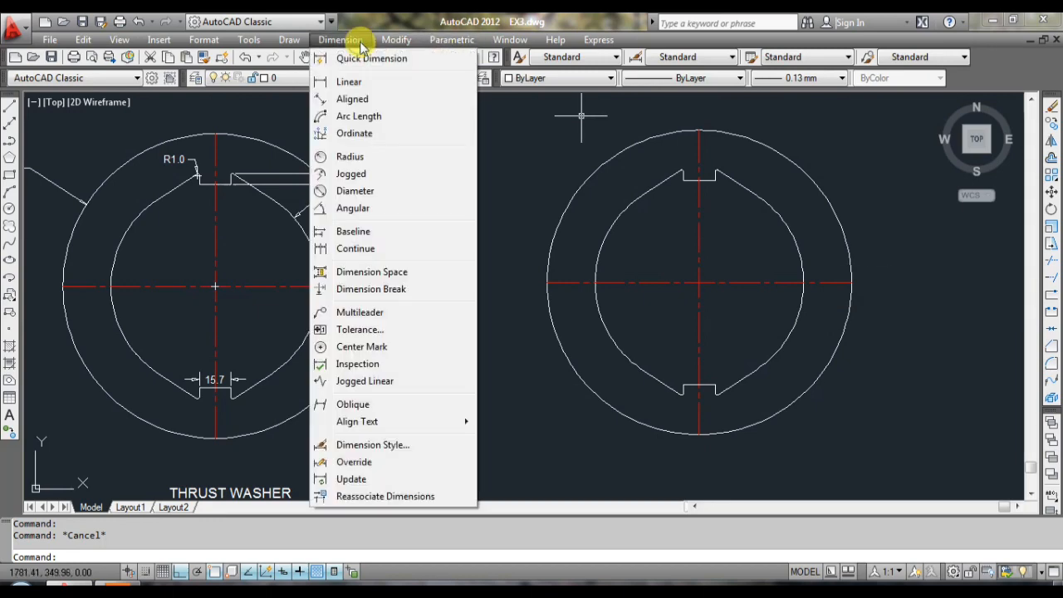
left_click(350, 157)
left_click(368, 155)
scroll(689, 178, "up", 5)
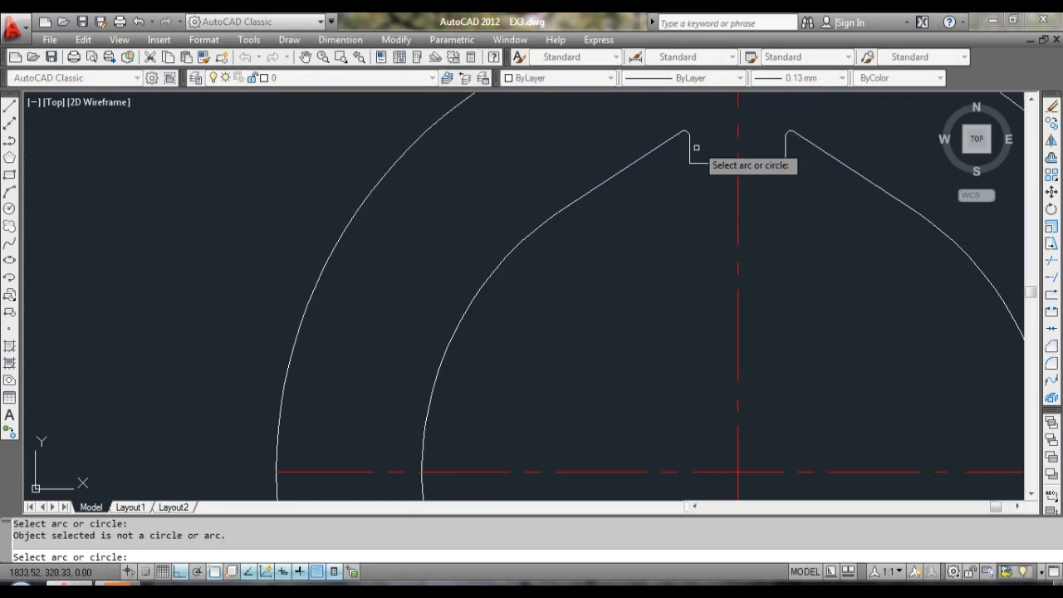
left_click(689, 135)
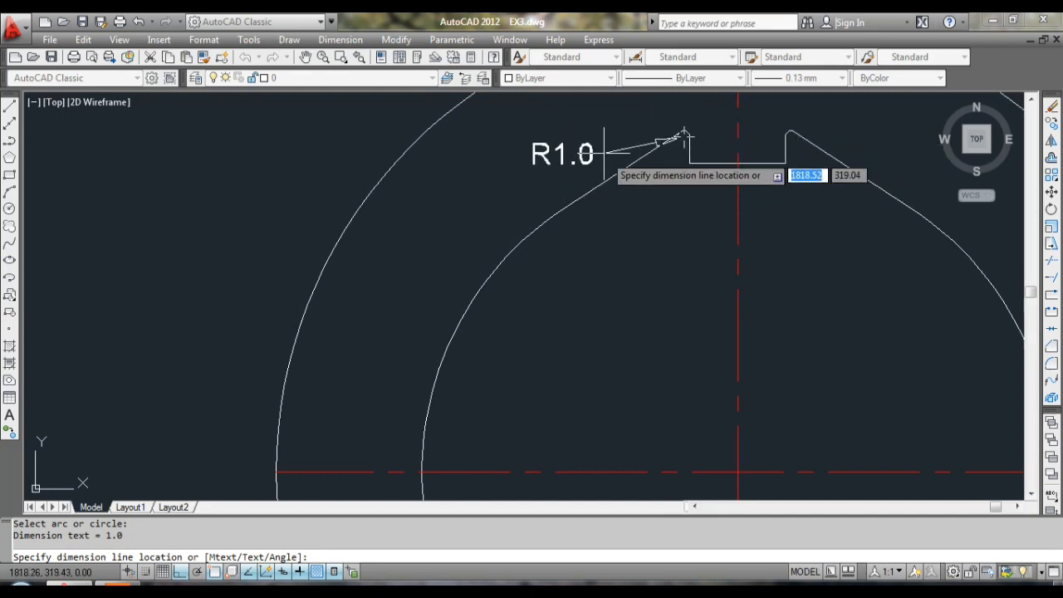
left_click(600, 147)
scroll(717, 238, "down", 6)
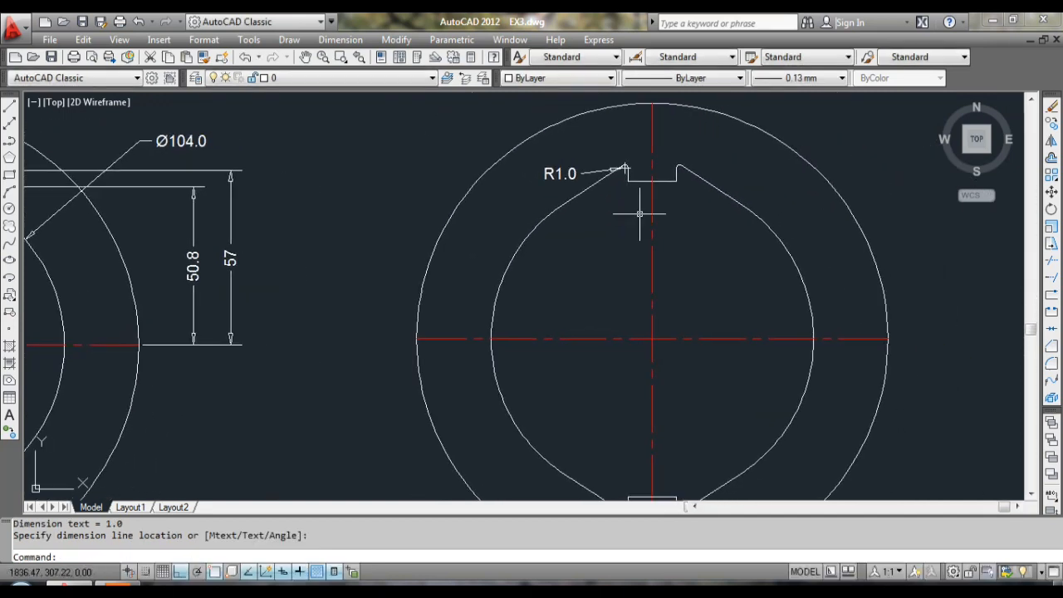
- Add a diameter dimension to the outer circle, with the text outside its upper left side
scroll(715, 233, "down", 3)
scroll(766, 240, "up", 3)
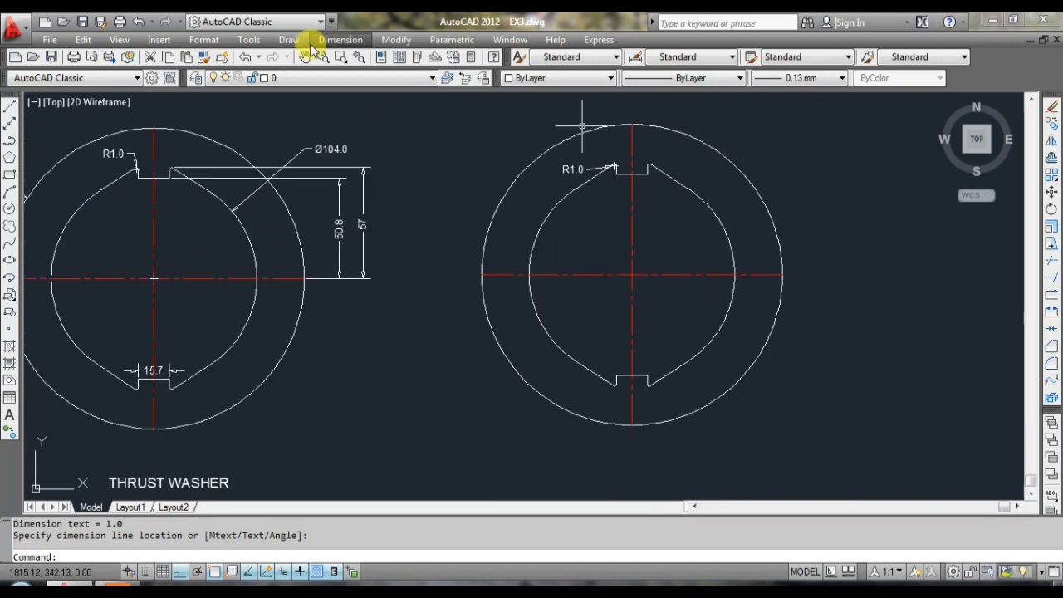
left_click(341, 39)
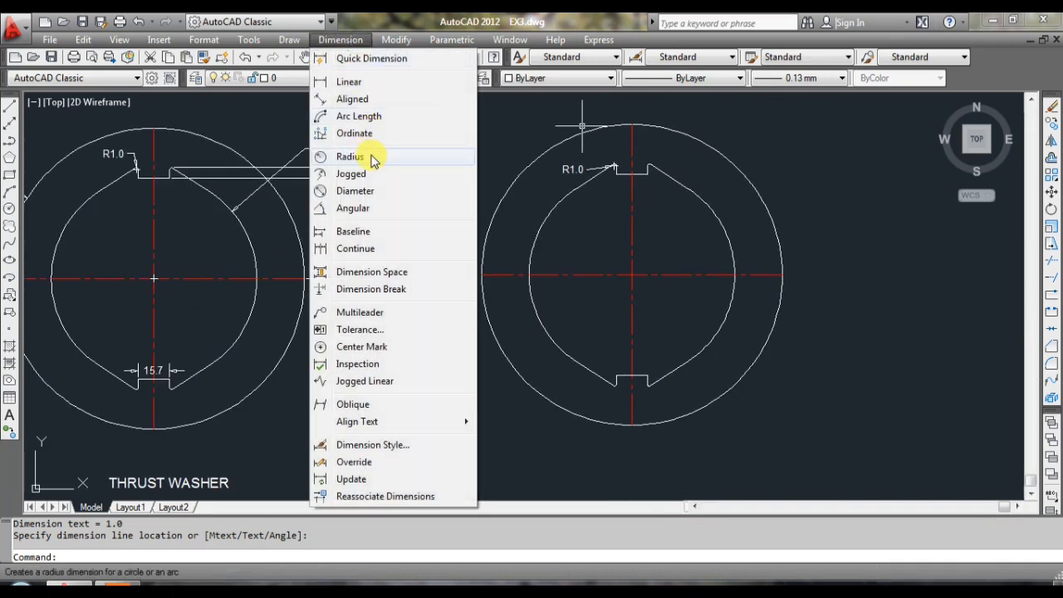
left_click(363, 199)
left_click(486, 238)
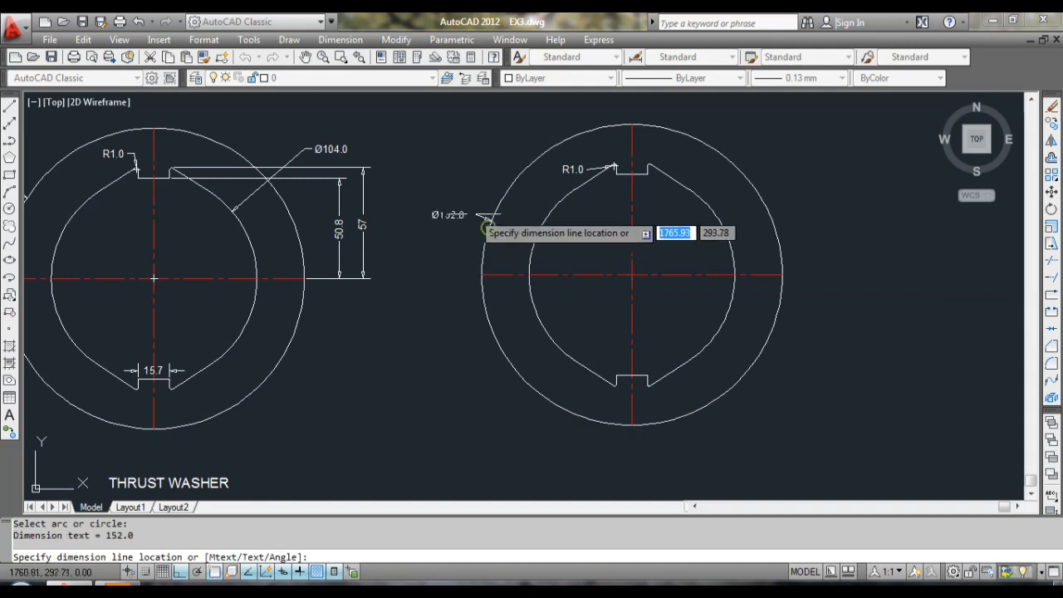
left_click(472, 213)
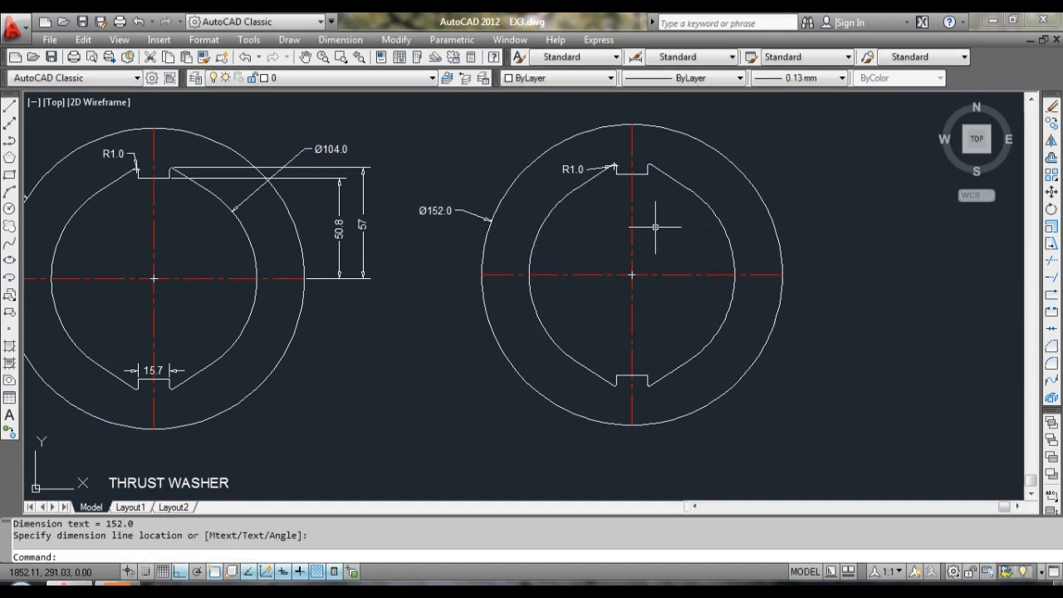
- Add a diameter dimension to the inner circle's left arc, with the text outside the outer circle at the lower left
key("Return")
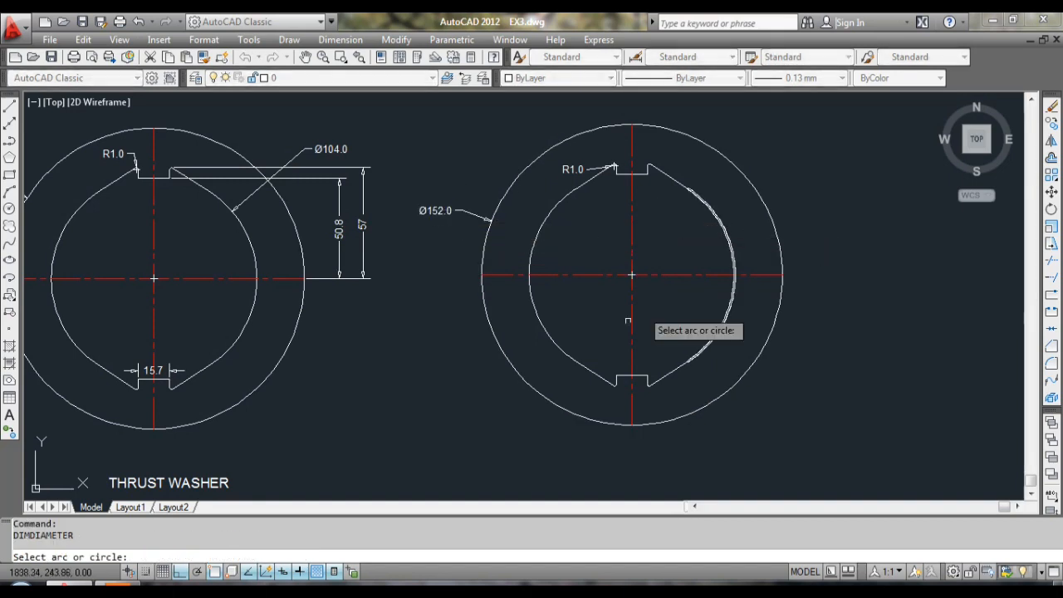
left_click(556, 351)
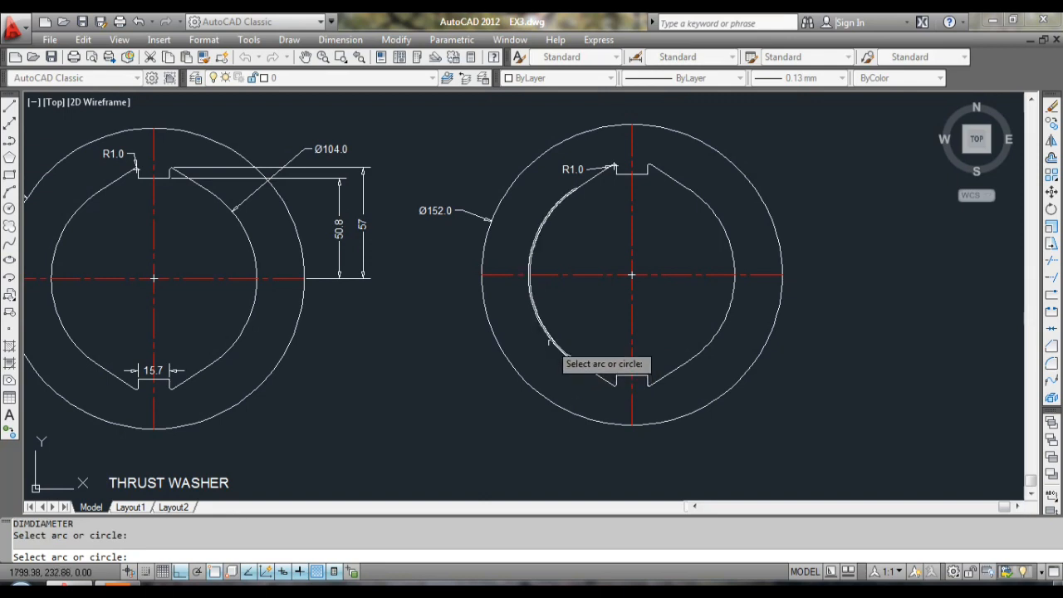
left_click(548, 341)
left_click(449, 389)
scroll(523, 356, "down", 2)
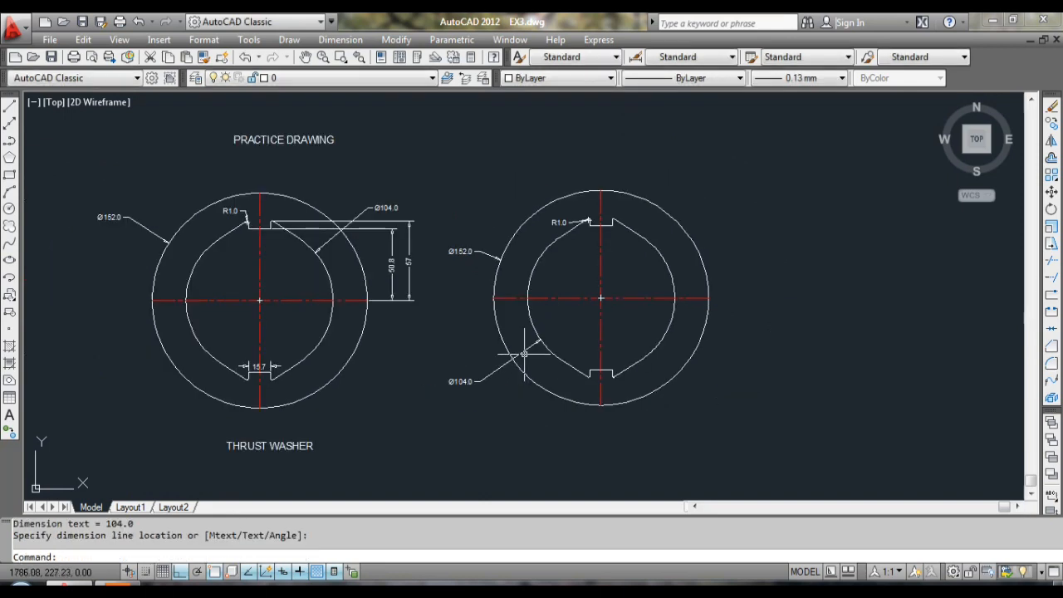
- Add a linear dimension for the bottom notch's width between its two upper corners, placed below the outer circle
scroll(524, 355, "up", 2)
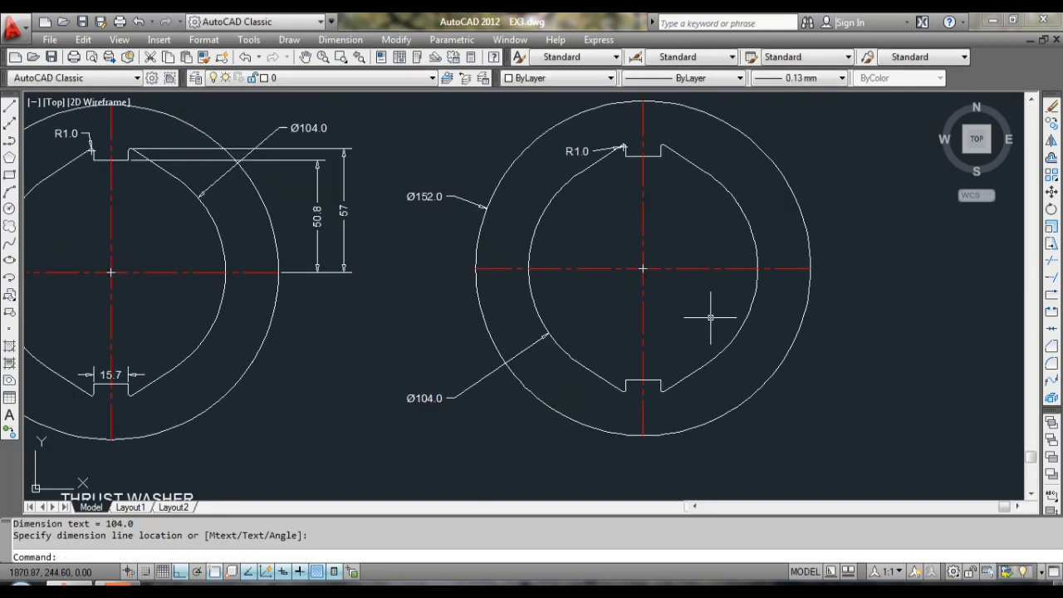
middle_click_drag(710, 316, 723, 310)
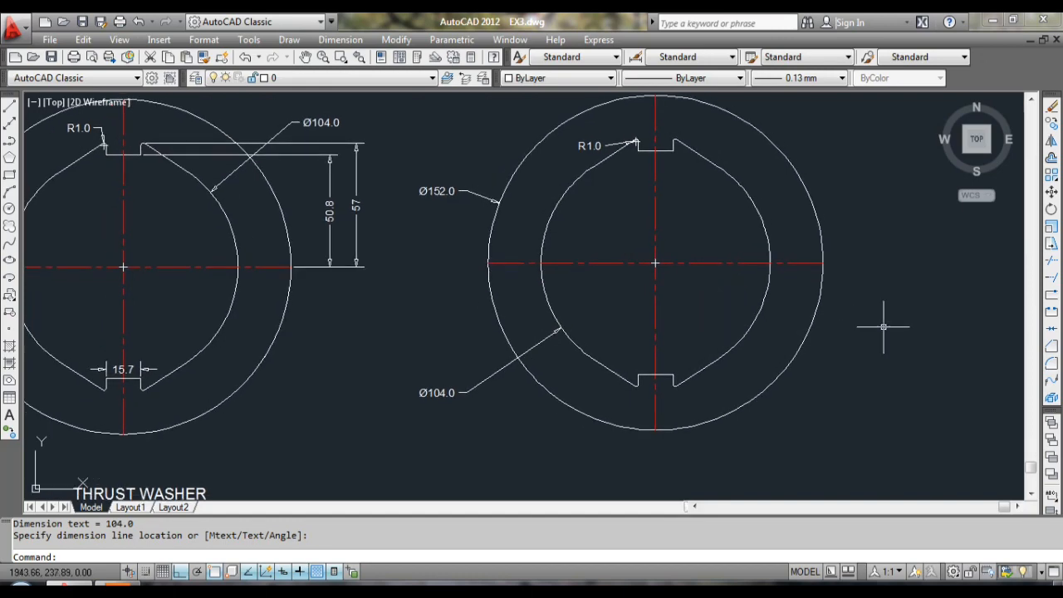
key("Escape")
left_click(353, 18)
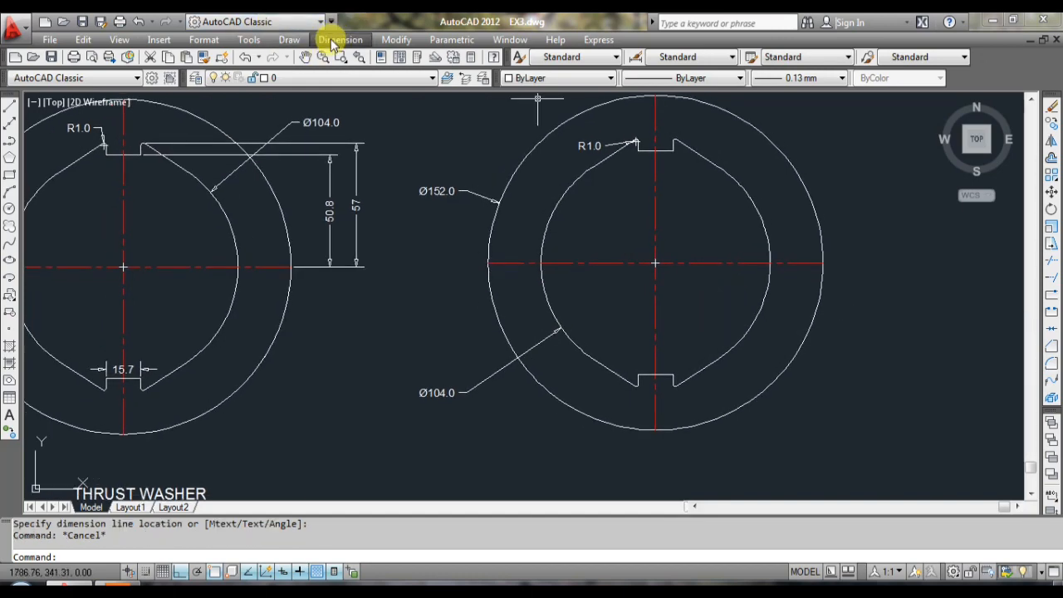
left_click(336, 40)
left_click(352, 82)
scroll(655, 406, "up", 3)
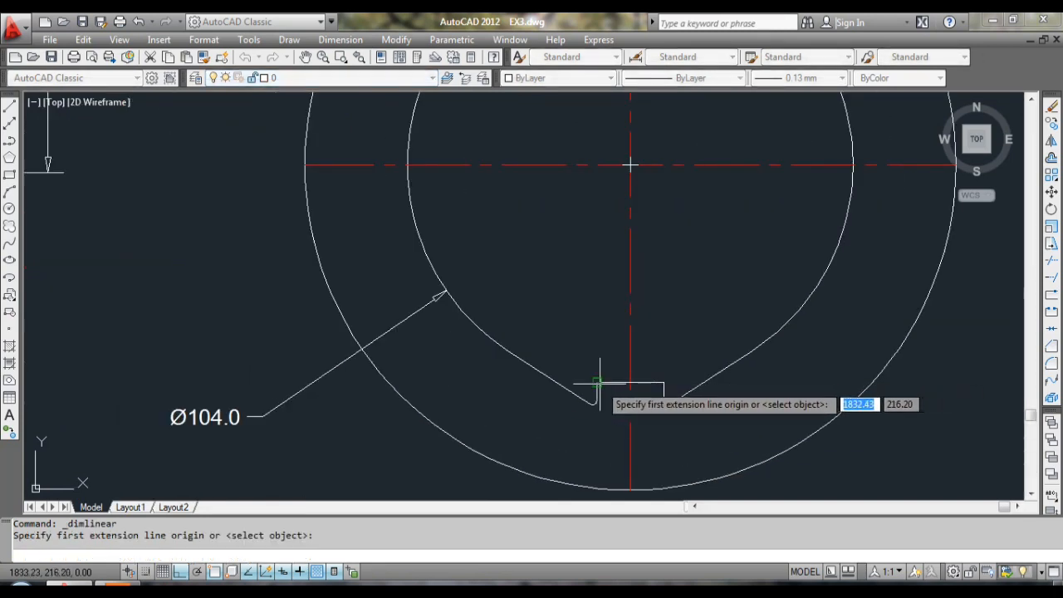
left_click(598, 383)
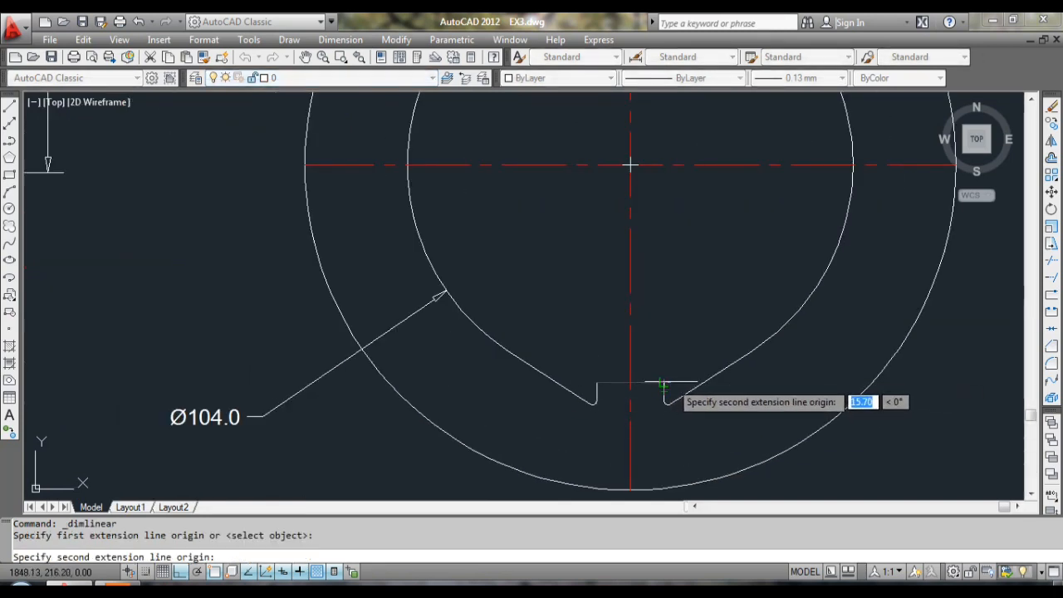
left_click(664, 384)
middle_click_drag(643, 463, 634, 391)
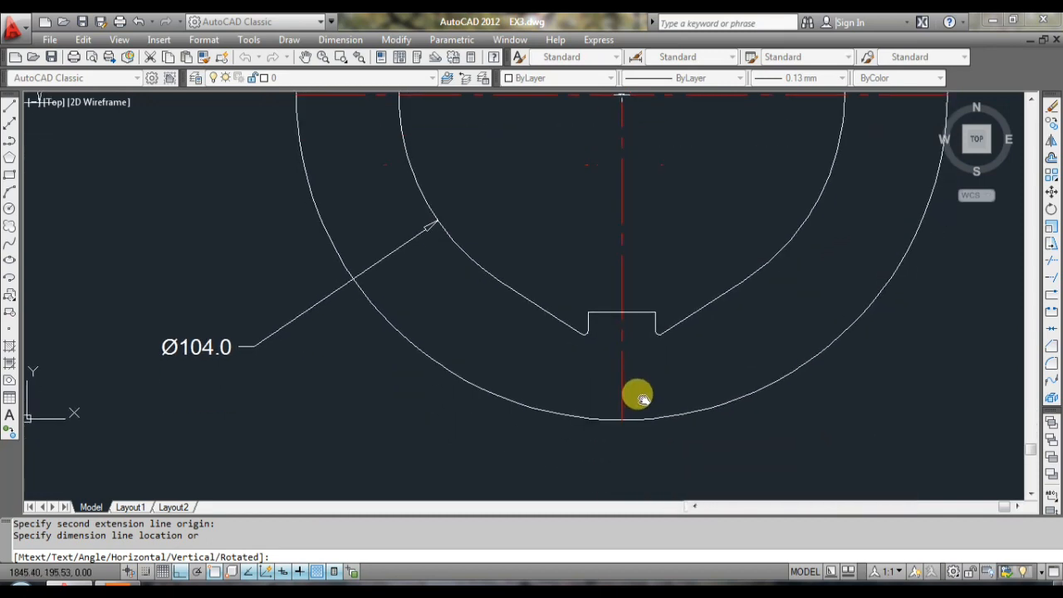
left_click(644, 460)
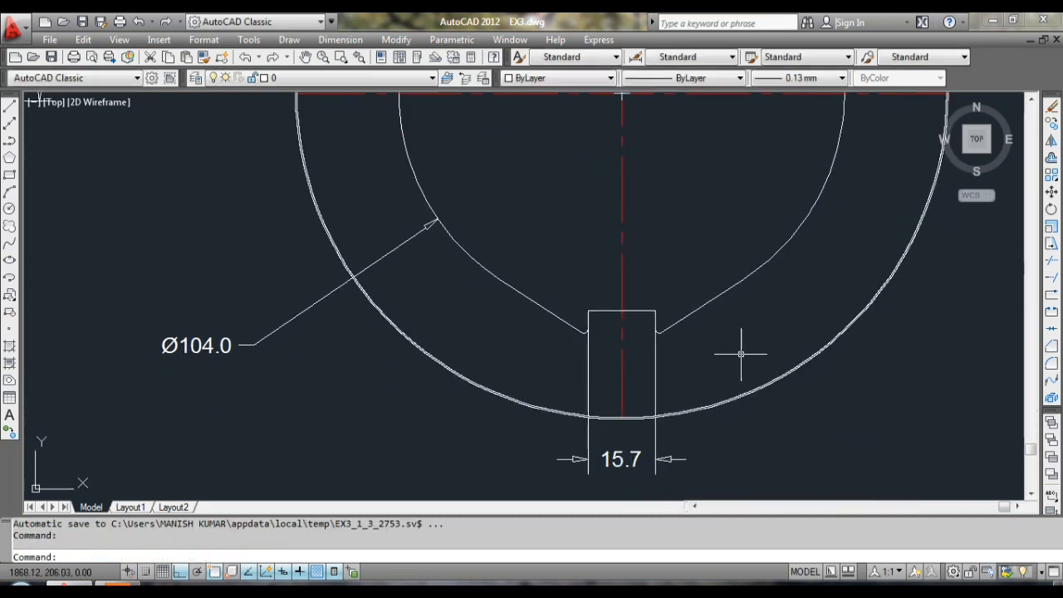
scroll(741, 354, "down", 3)
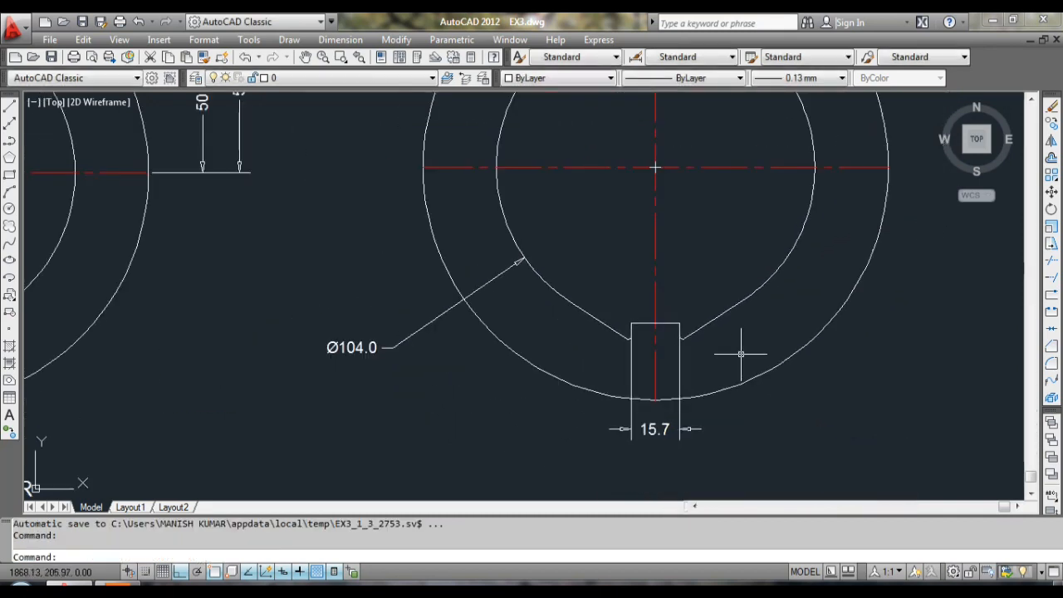
middle_click_drag(741, 354, 740, 361)
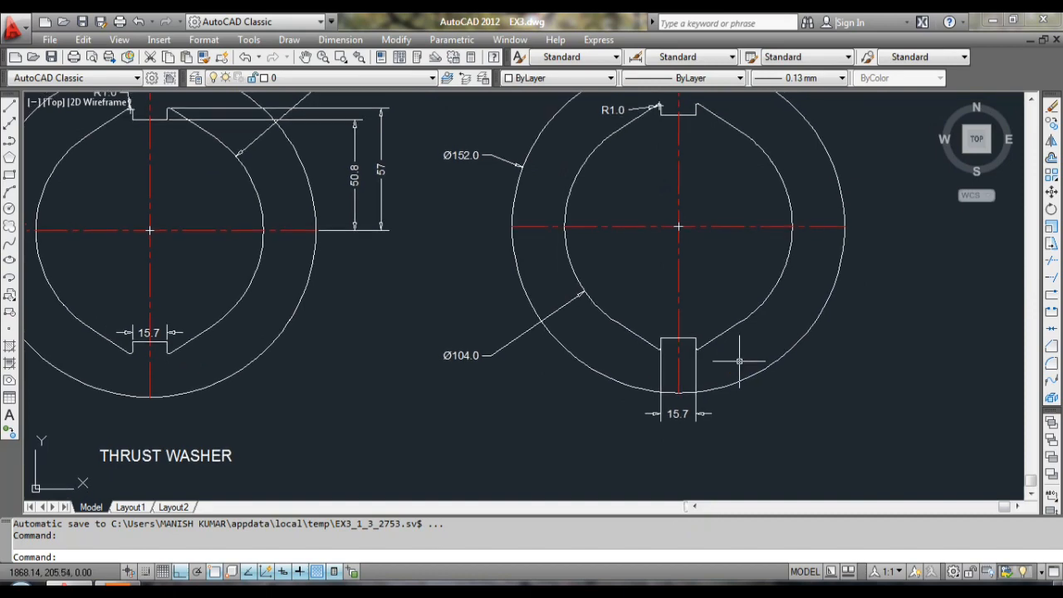
- Undo the linear width dimension placed below the washer's bottom notch
key("ctrl+z")
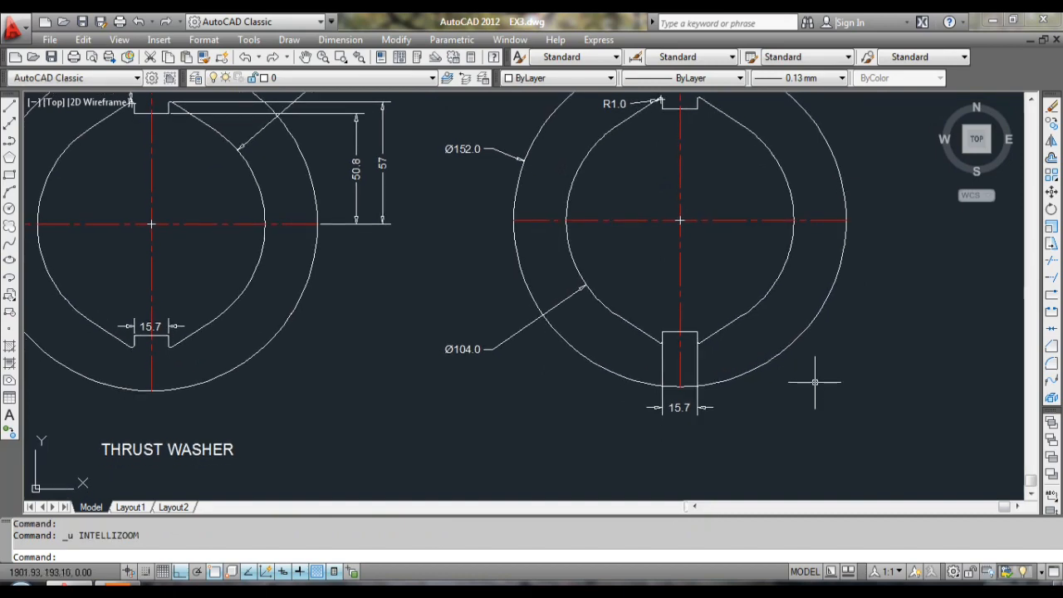
key("ctrl+z")
key("ctrl+z")
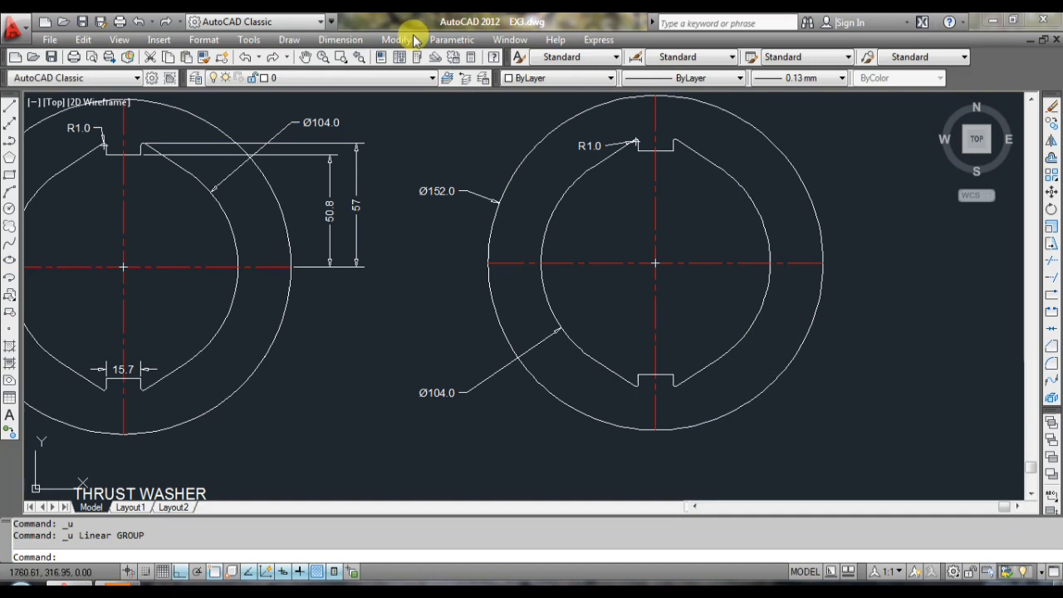
- Add a linear dimension for the bottom notch's width between its two upper corners, placed just above the notch inside the washer opening
left_click(341, 39)
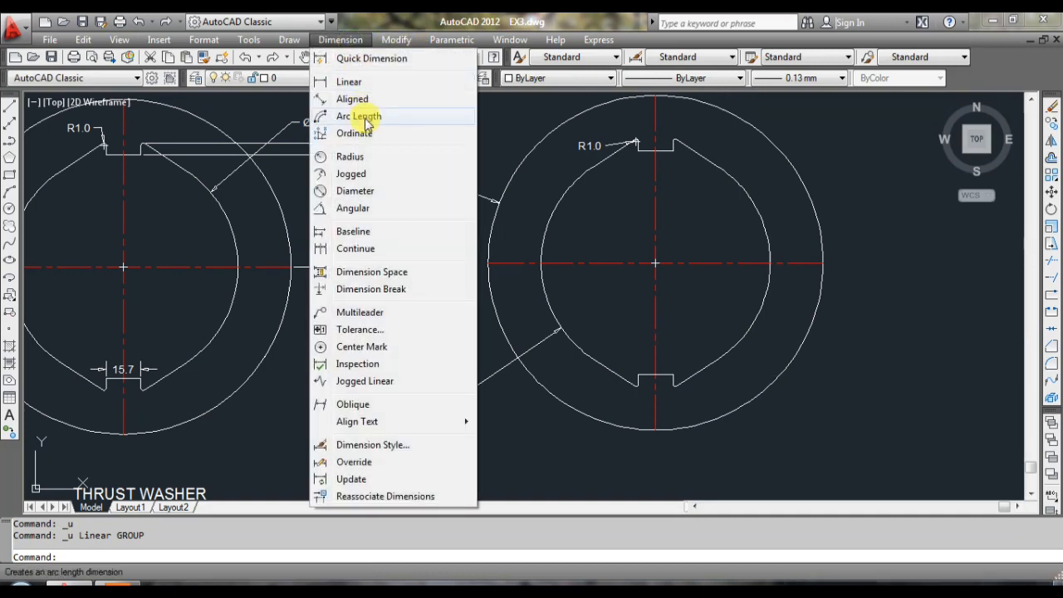
left_click(349, 83)
scroll(621, 366, "up", 3)
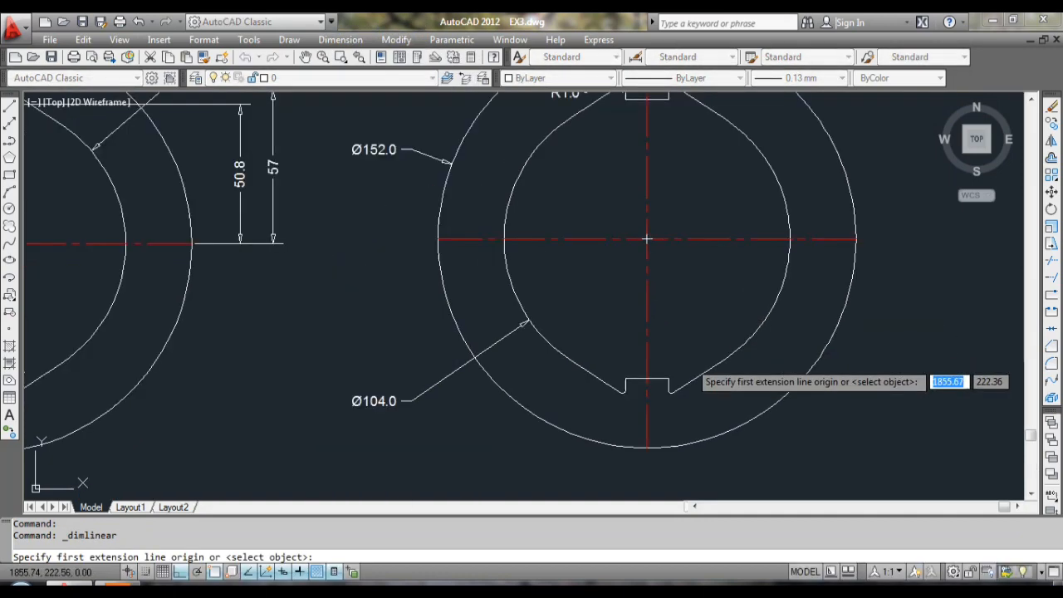
left_click(608, 384)
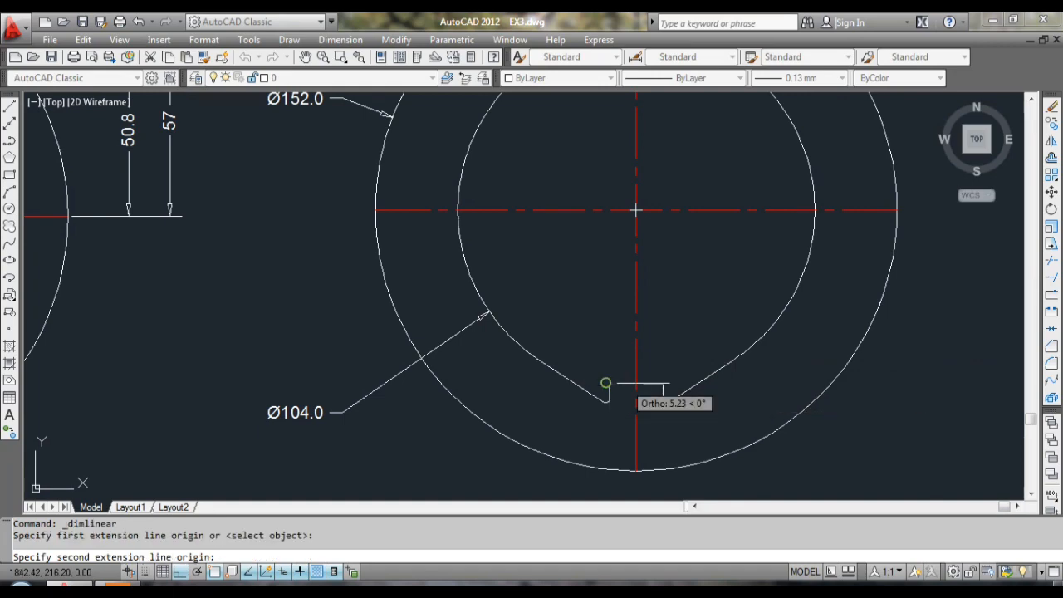
left_click(664, 384)
left_click(651, 361)
scroll(719, 301, "down", 5)
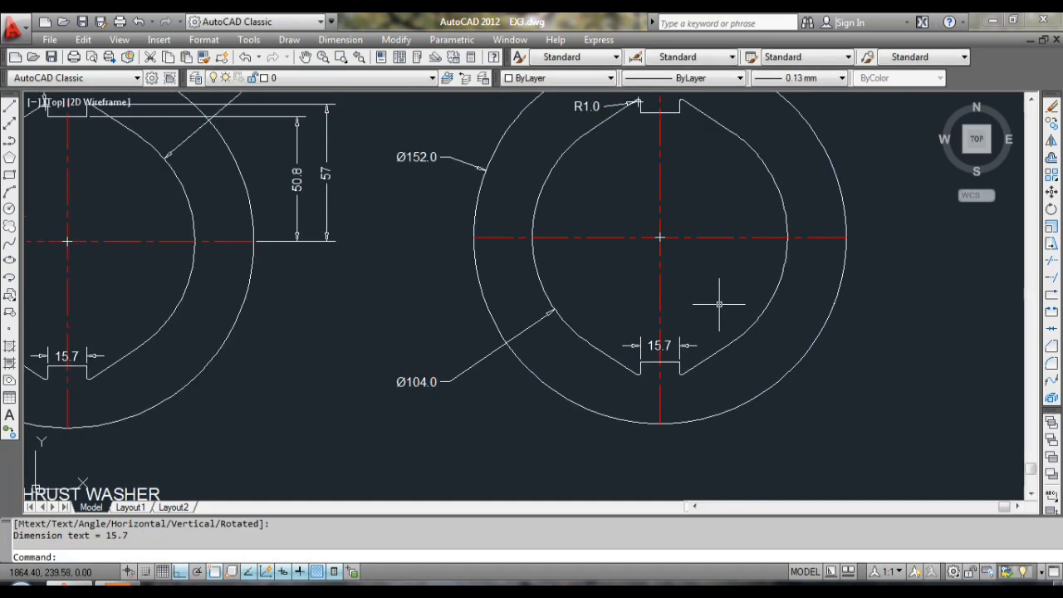
- Add a vertical linear dimension from the horizontal centre line's right end to the top notch's floor, placed outside the outer circle
key("Return")
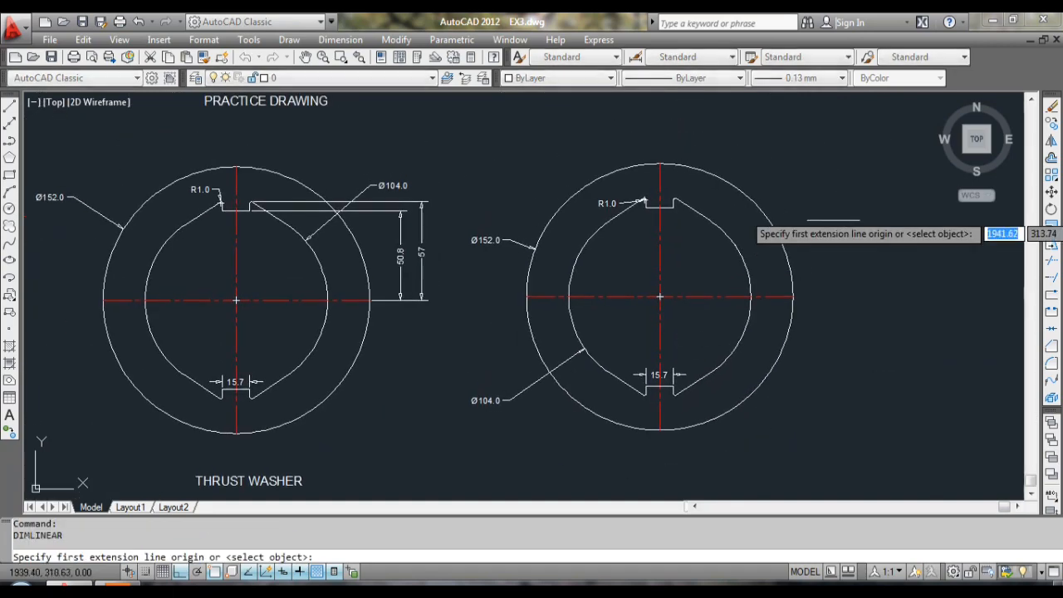
scroll(822, 220, "up", 2)
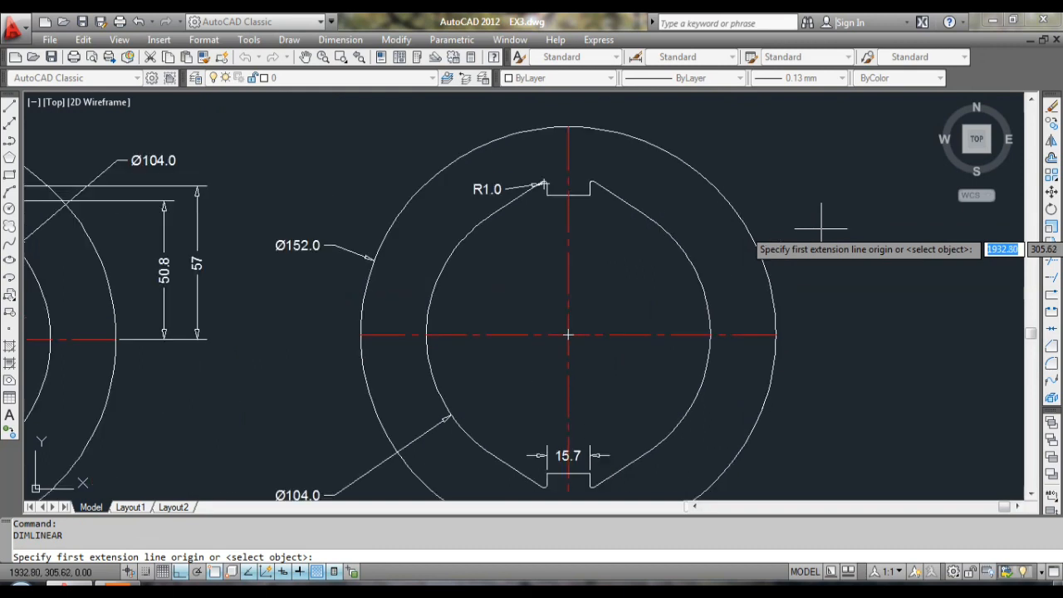
left_click(772, 336)
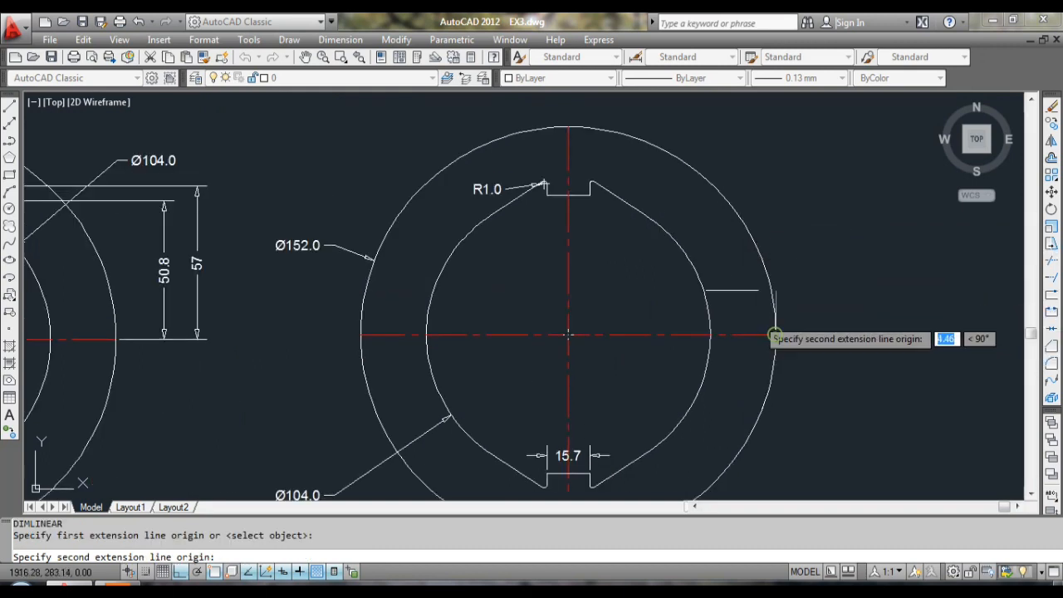
left_click(590, 196)
left_click(850, 255)
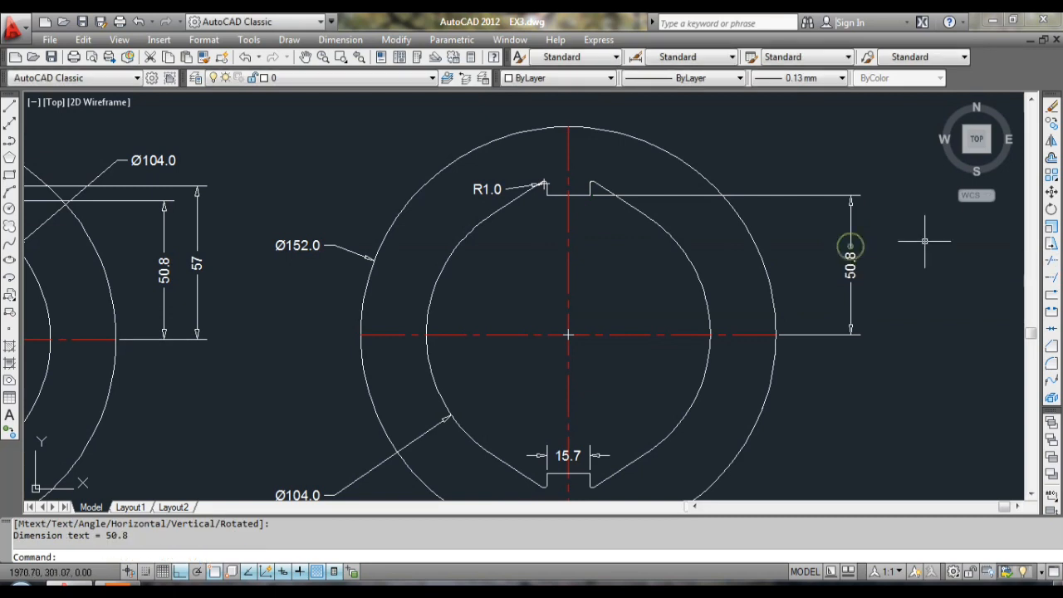
- Add a second vertical dimension from the centre line's right end to the top notch's upper right tip, placed beyond the 50.8 dimension
key("Return")
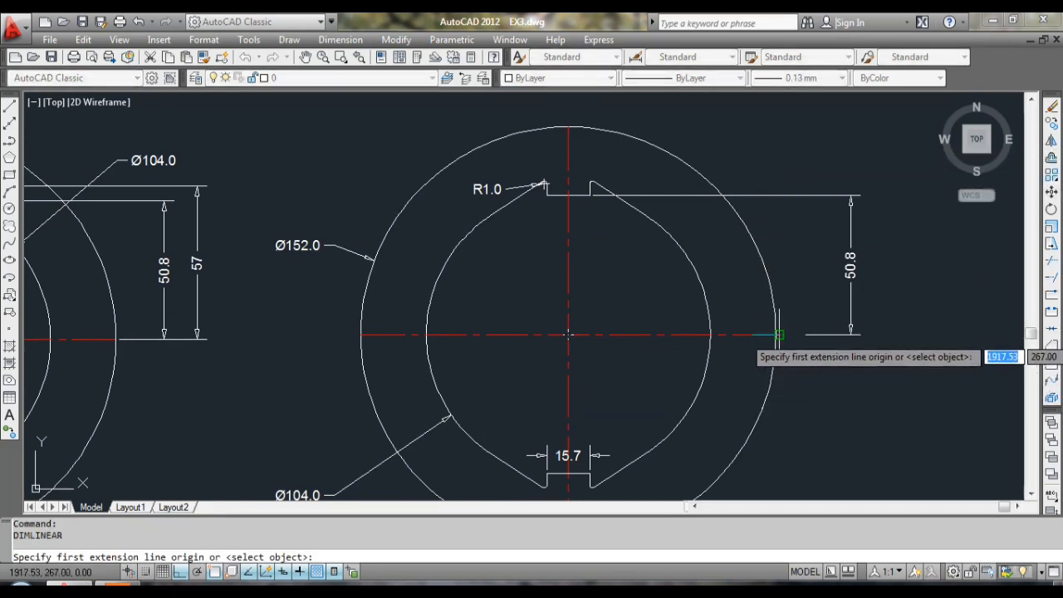
left_click(775, 336)
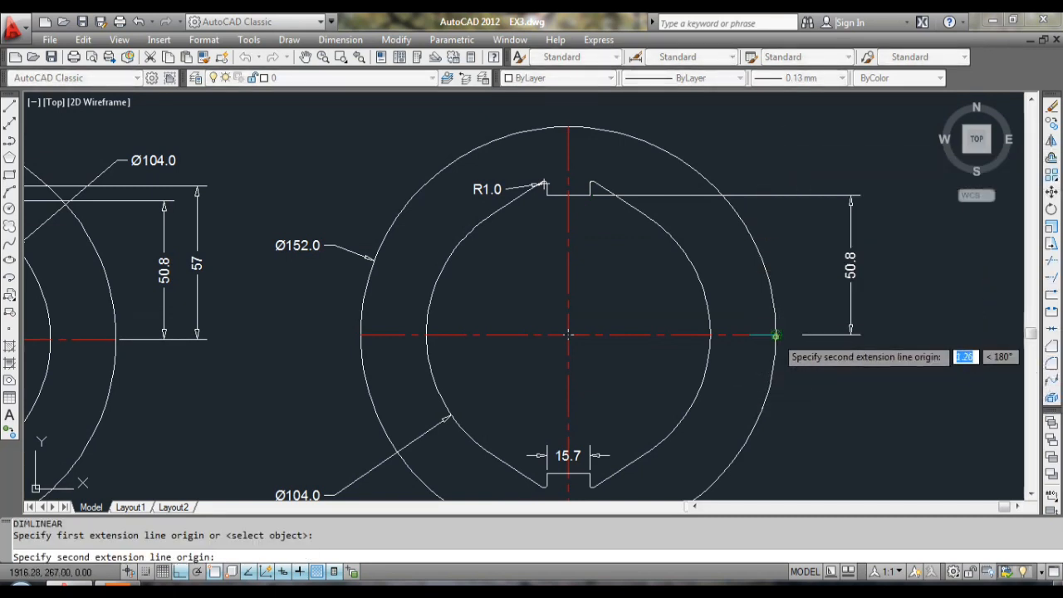
left_click(590, 181)
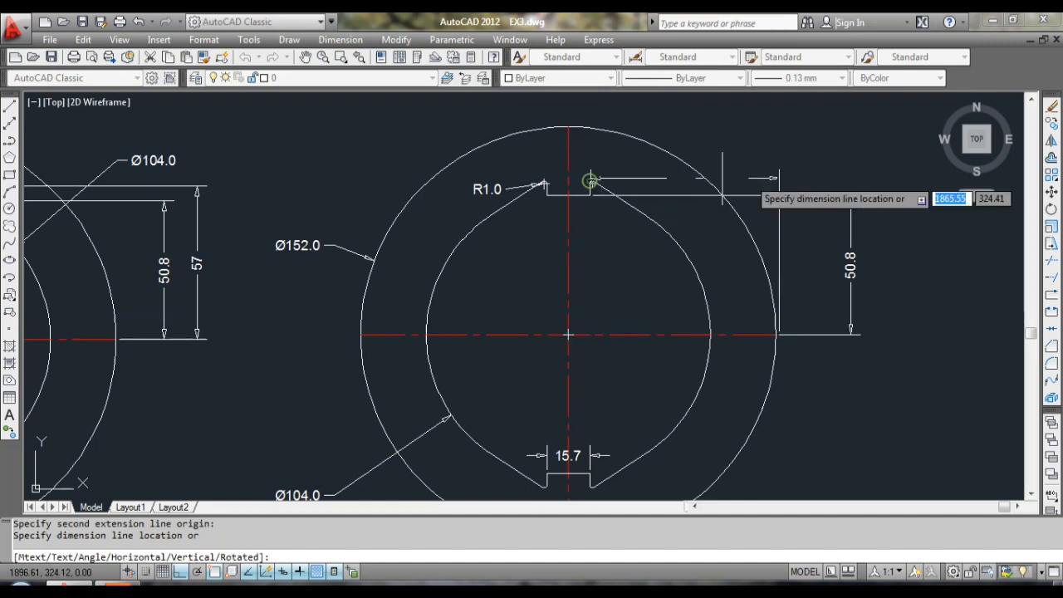
left_click(889, 252)
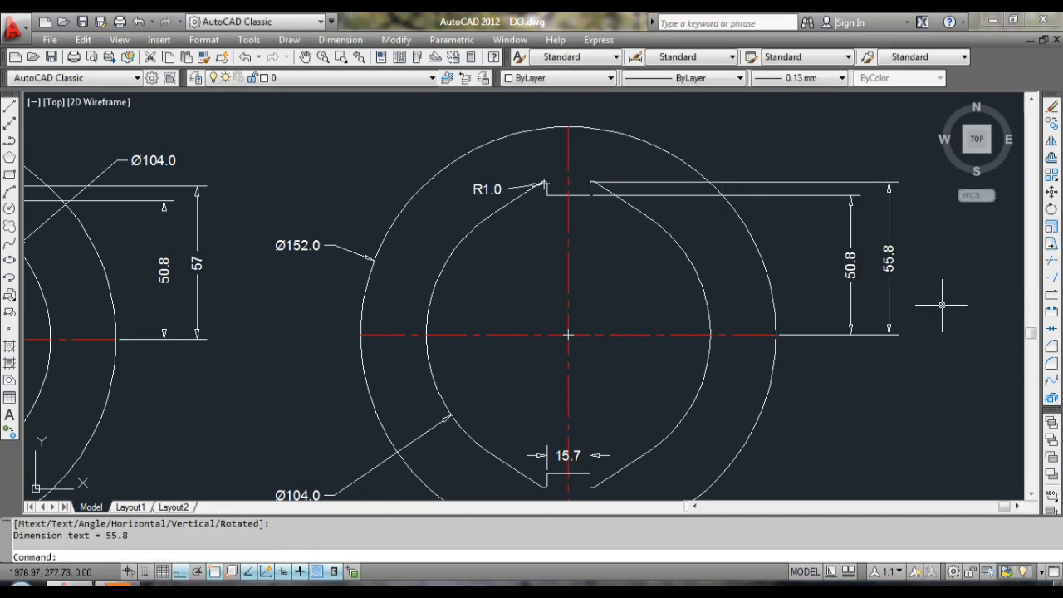
scroll(942, 305, "down", 3)
scroll(933, 301, "up", 3)
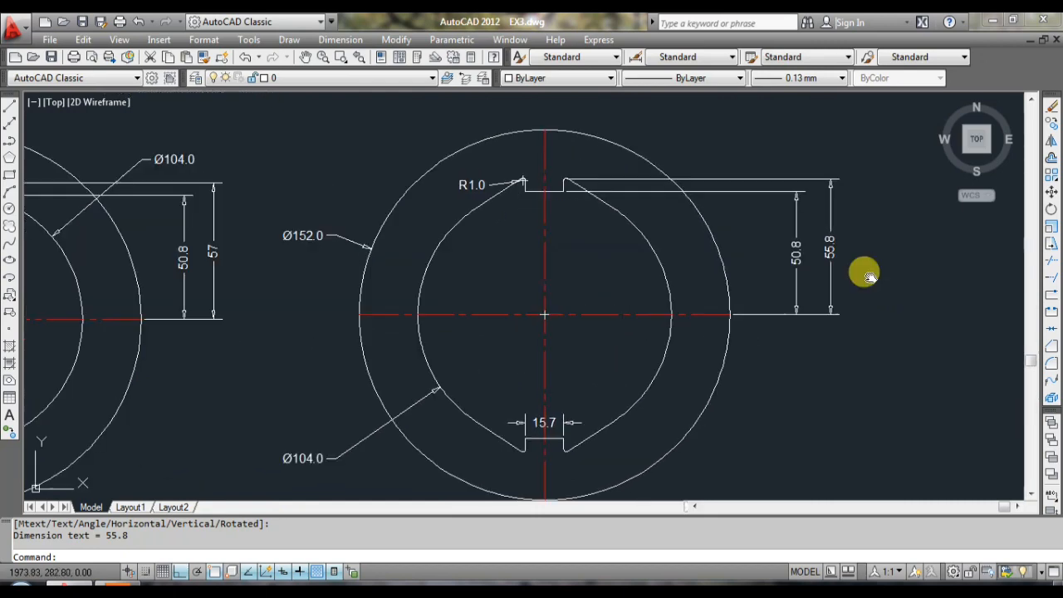
middle_click_drag(868, 277, 882, 272)
double_click(841, 244)
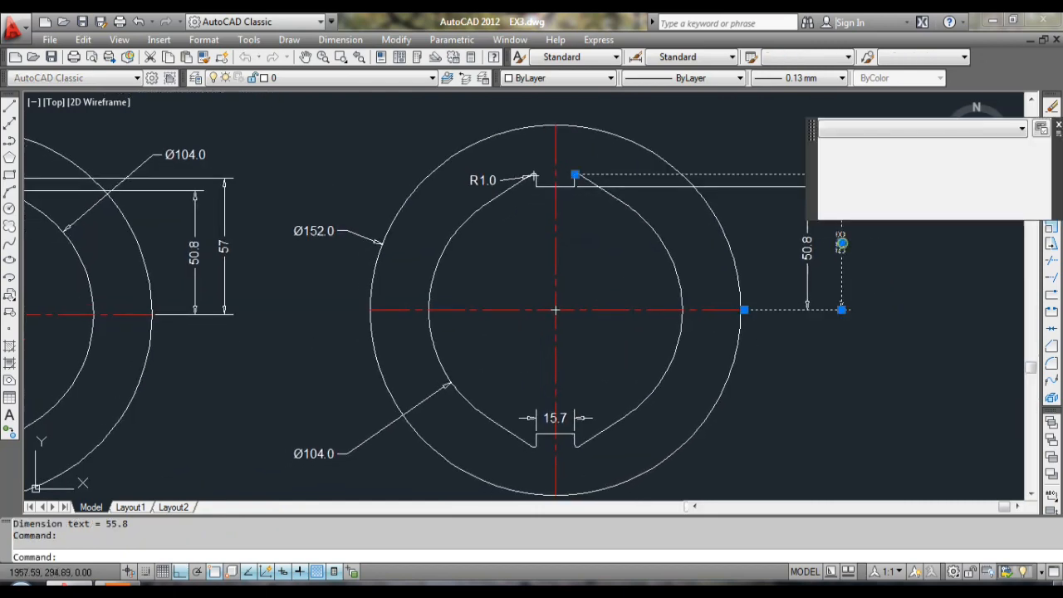
key("Escape")
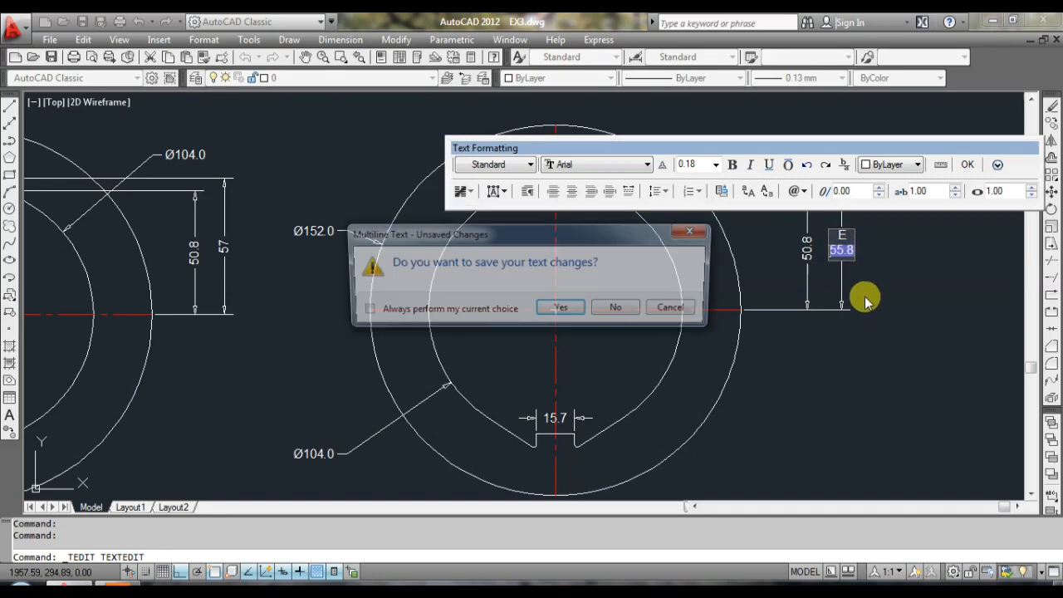
key("Escape")
key("Escape")
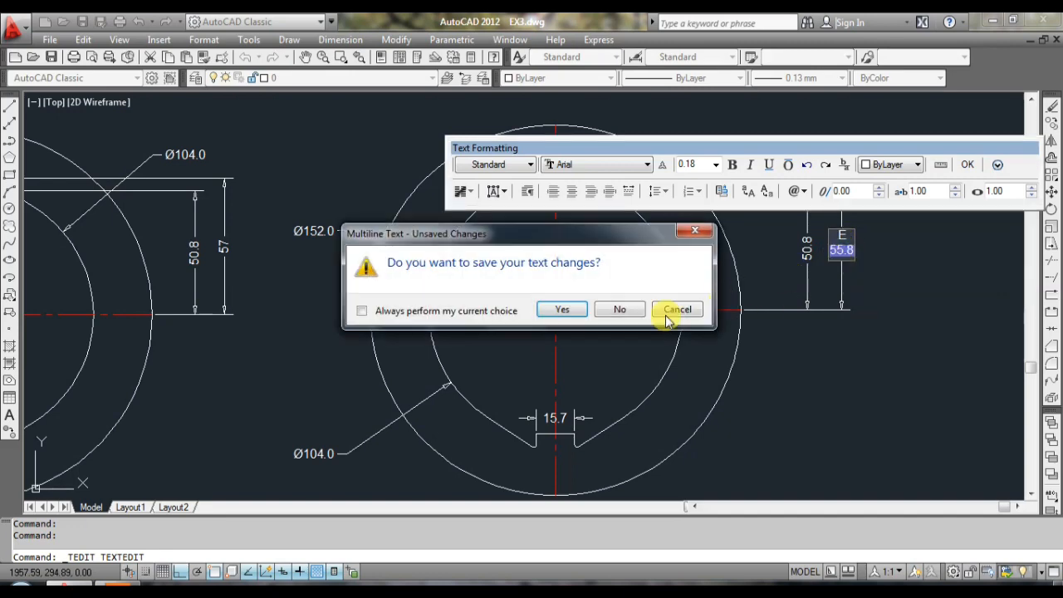
left_click(621, 312)
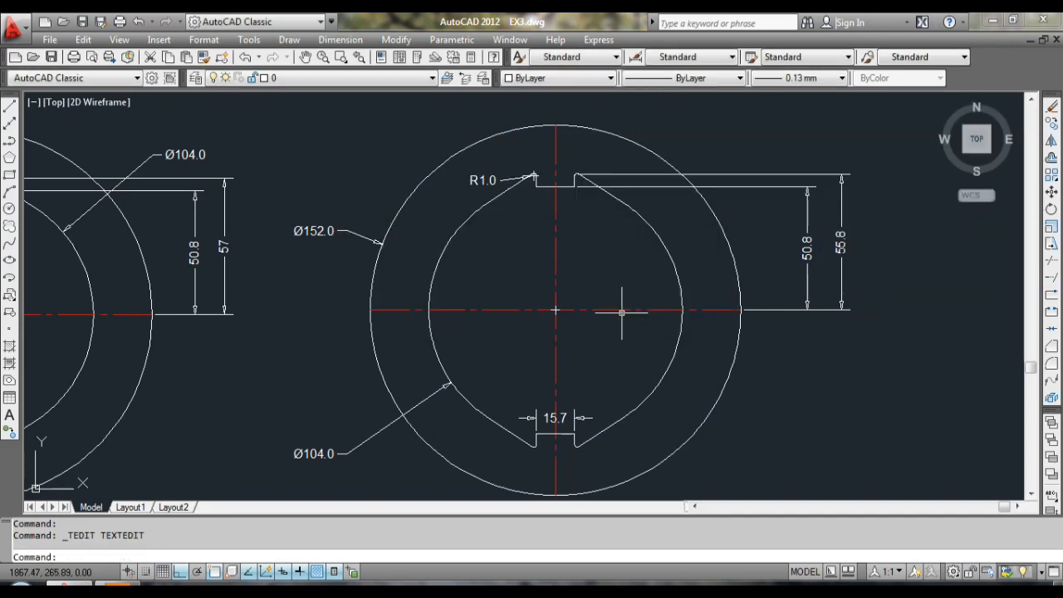
double_click(841, 244)
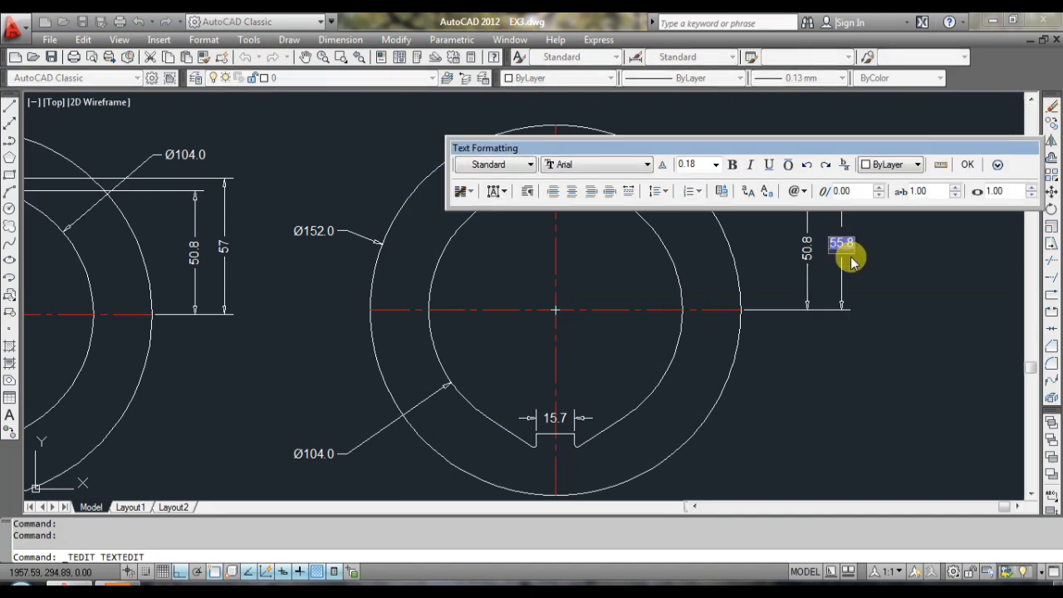
left_click(842, 246)
- Delete the outermost vertical dimension that runs to the top notch's upper right tip
left_click(758, 184)
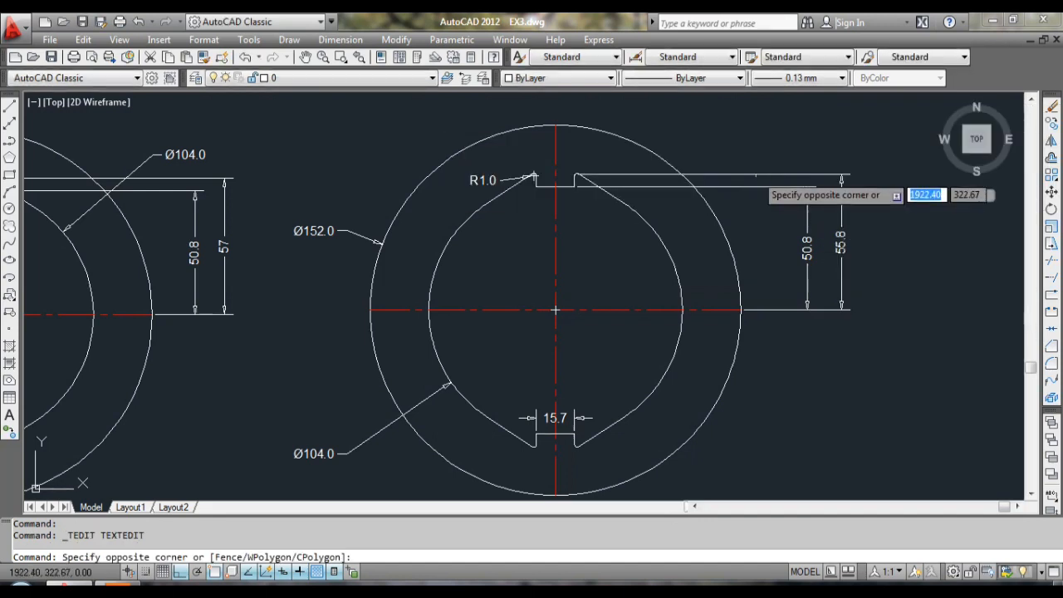
left_click(756, 173)
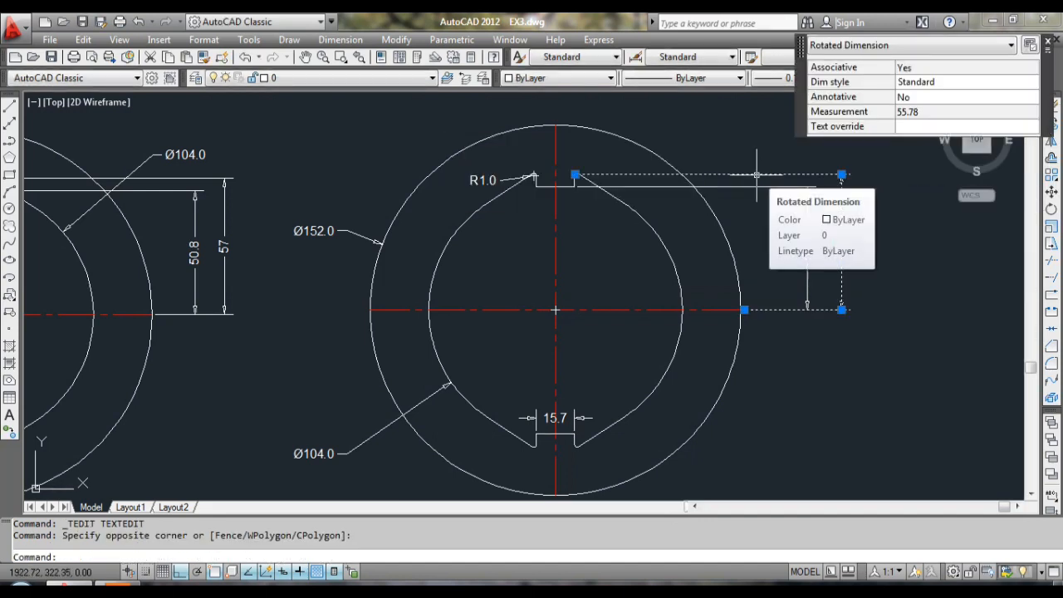
key("Delete")
key("Escape")
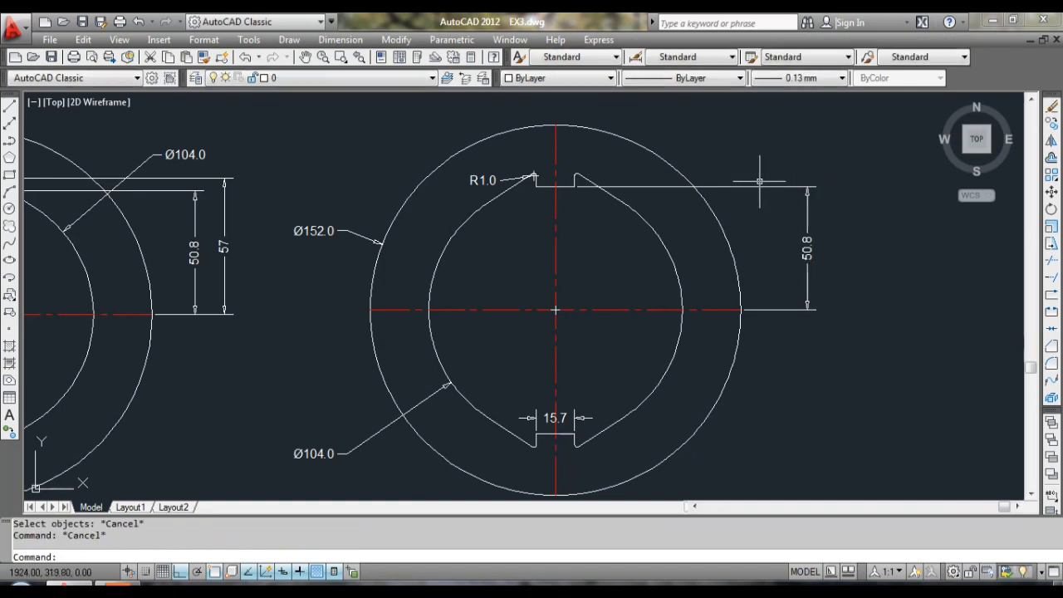
middle_click_drag(758, 171, 759, 169)
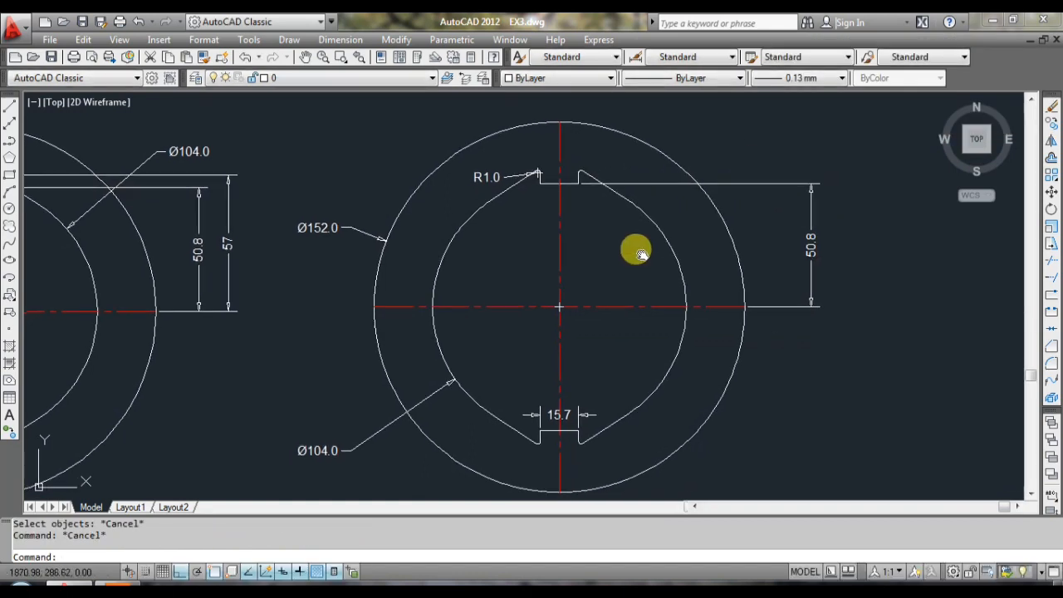
middle_click_drag(636, 247, 643, 253)
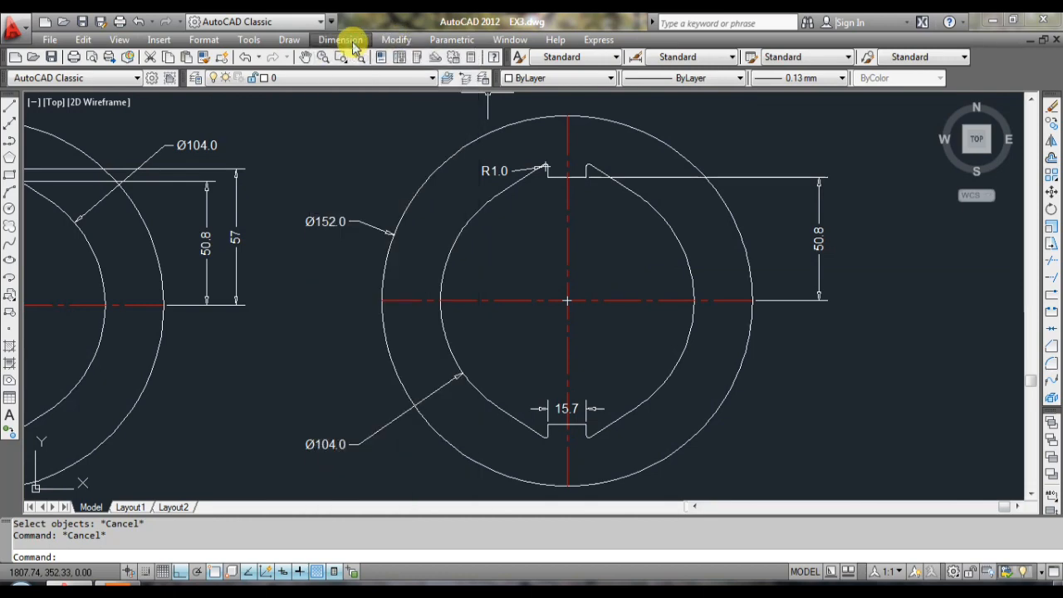
- Modify the Standard dimension style so its primary units use a linear precision of 0
key("Return")
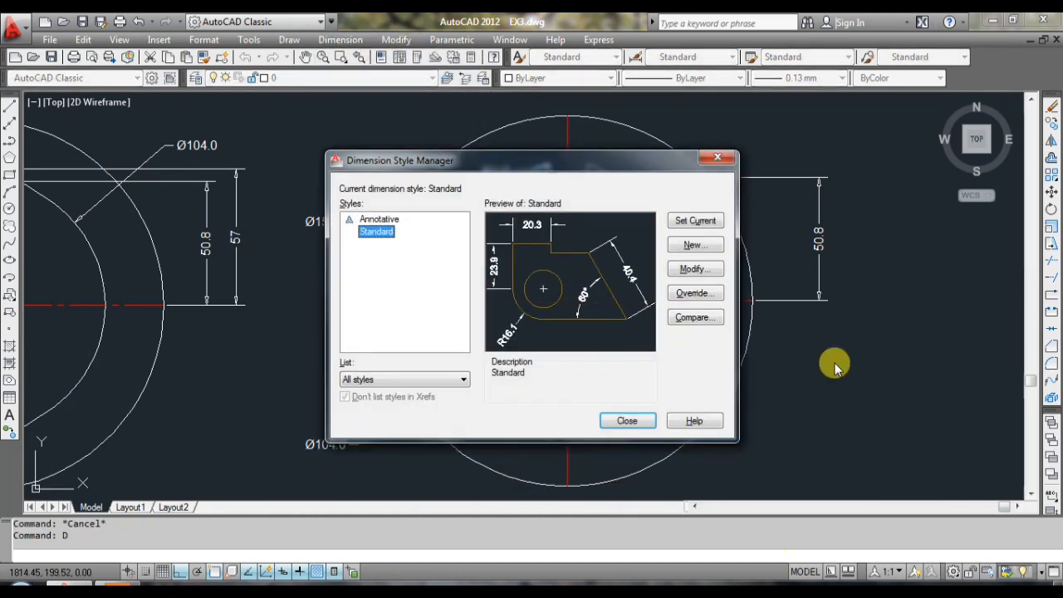
left_click(694, 269)
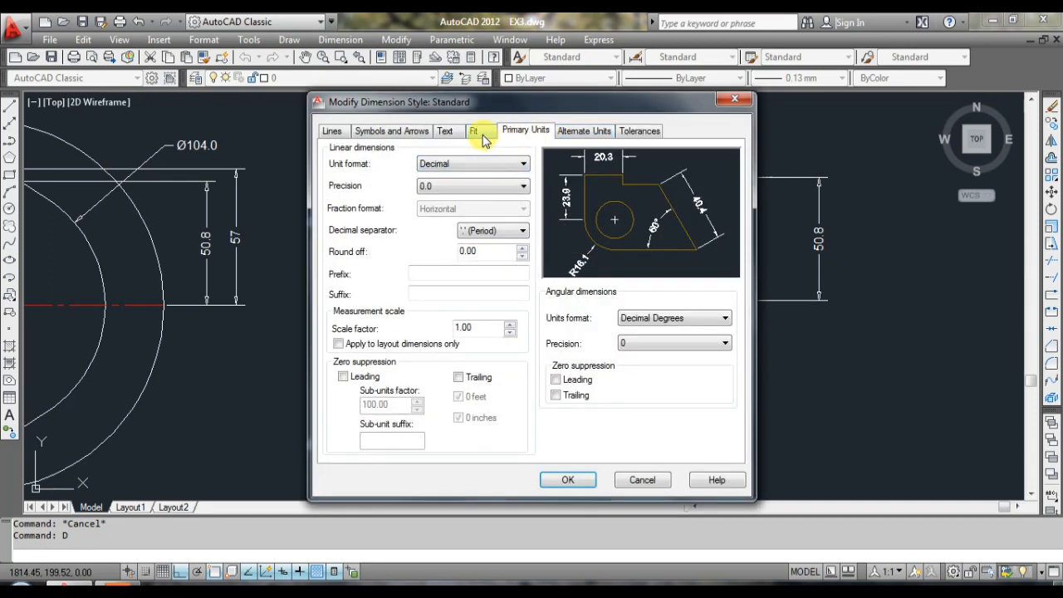
left_click(482, 137)
left_click(531, 137)
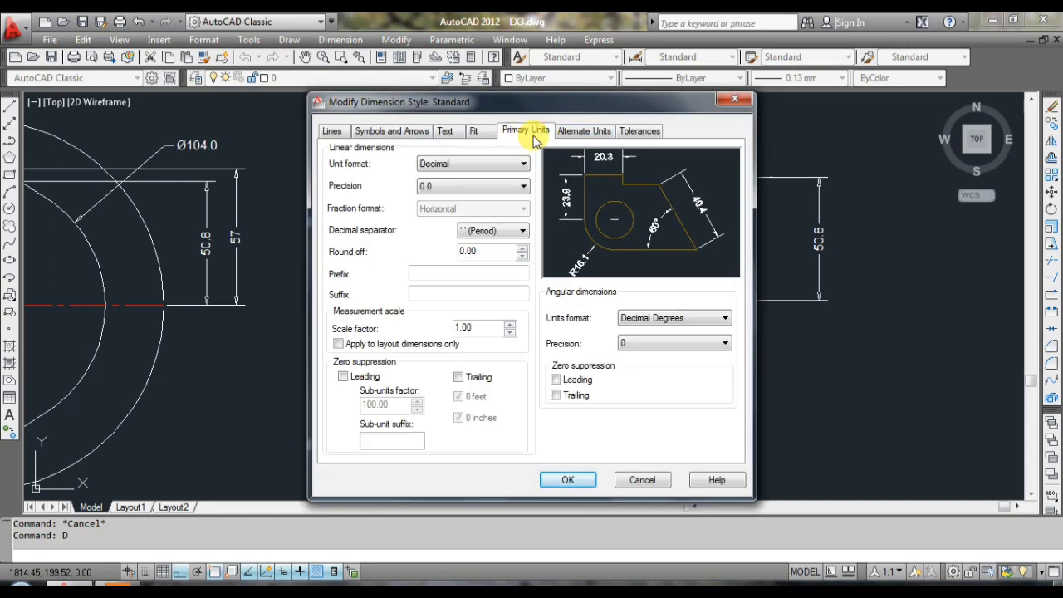
left_click(516, 187)
left_click(458, 201)
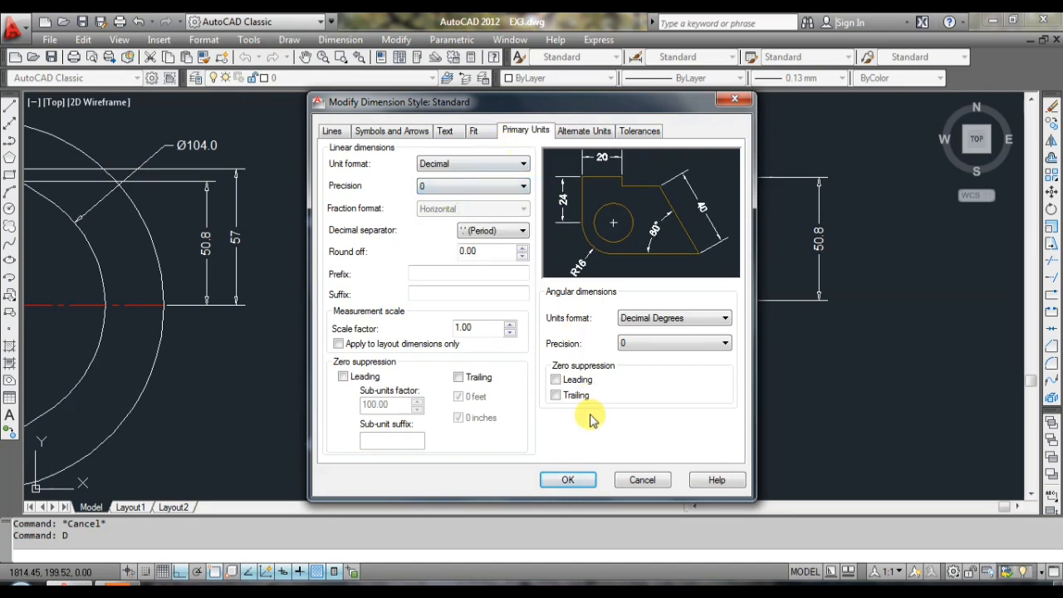
left_click(558, 480)
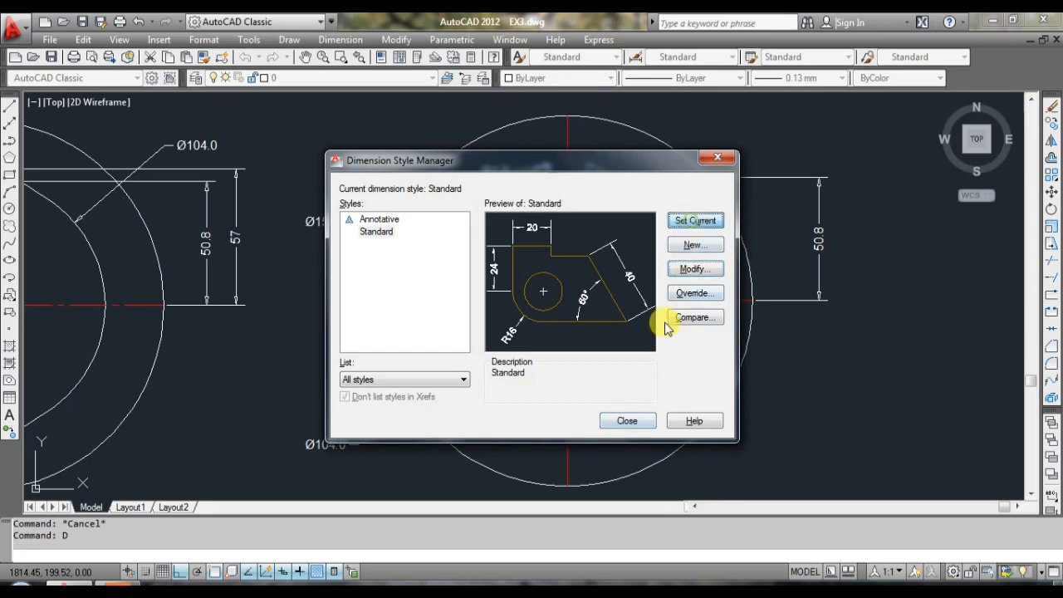
left_click(628, 421)
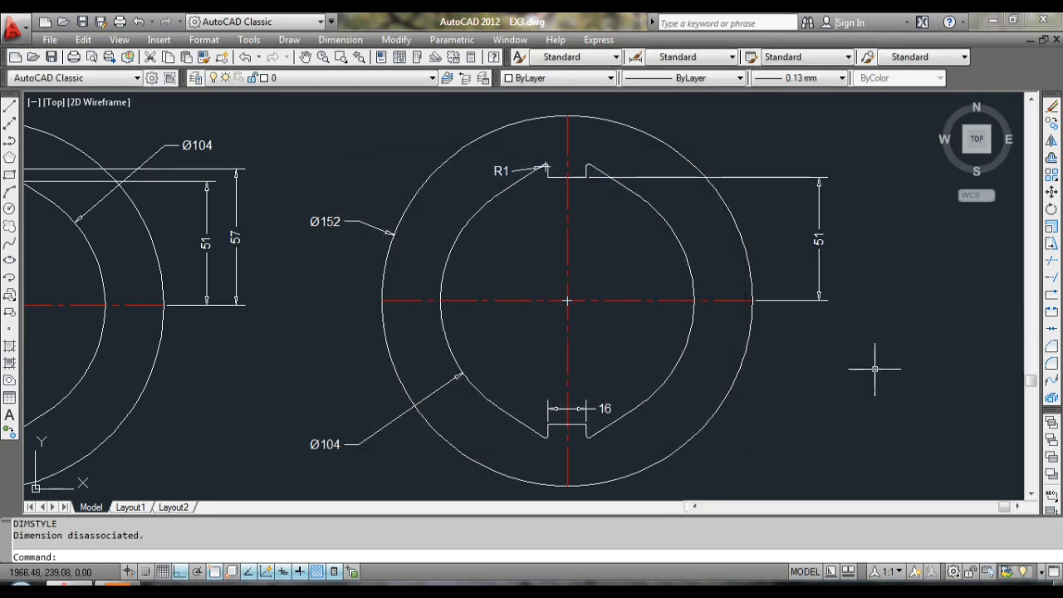
type("DK")
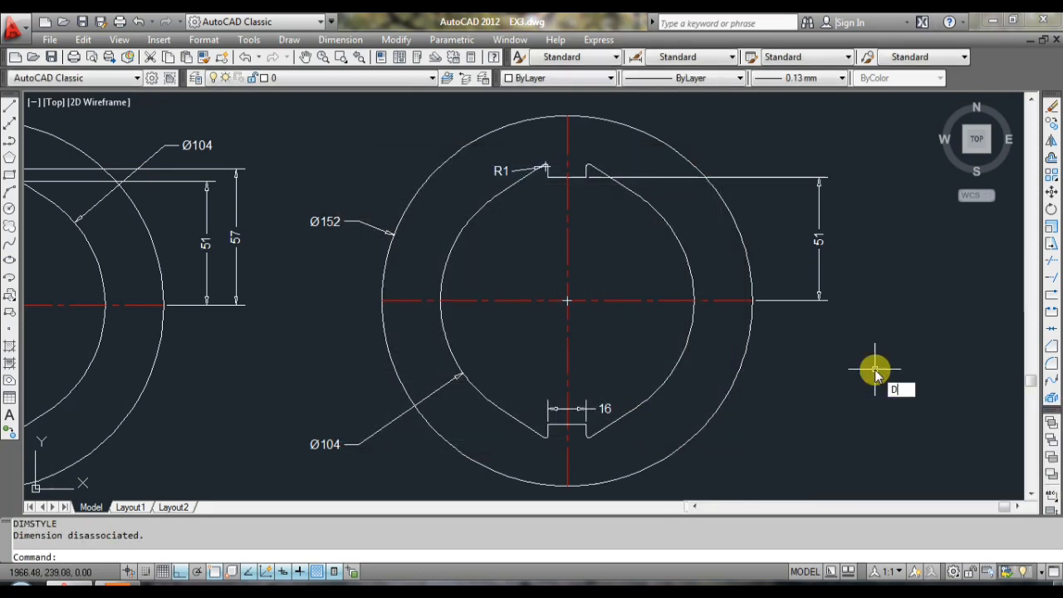
type("IU")
key("Return")
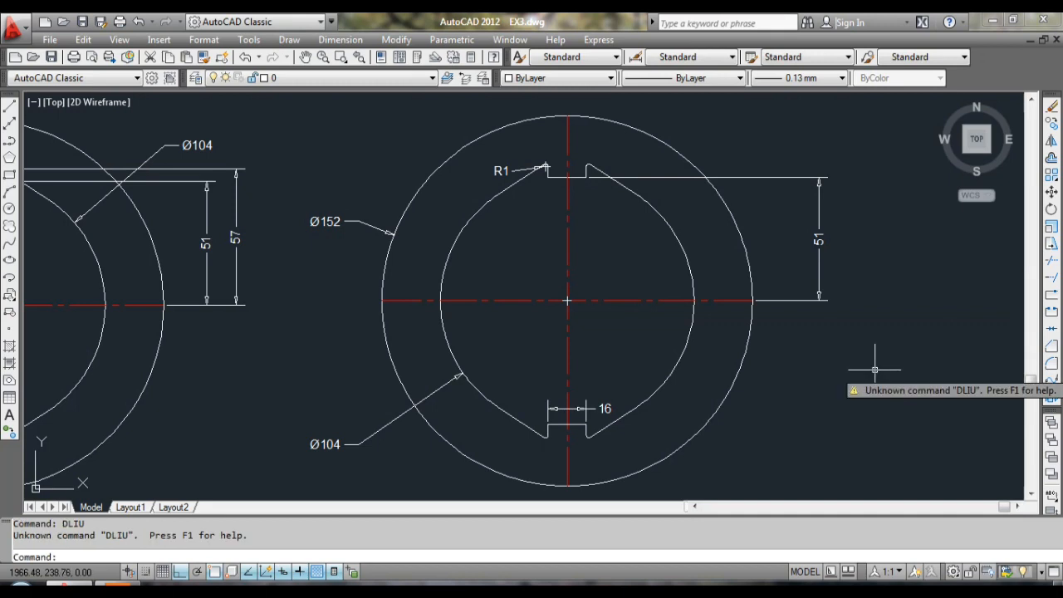
type("F")
key("BackSpace")
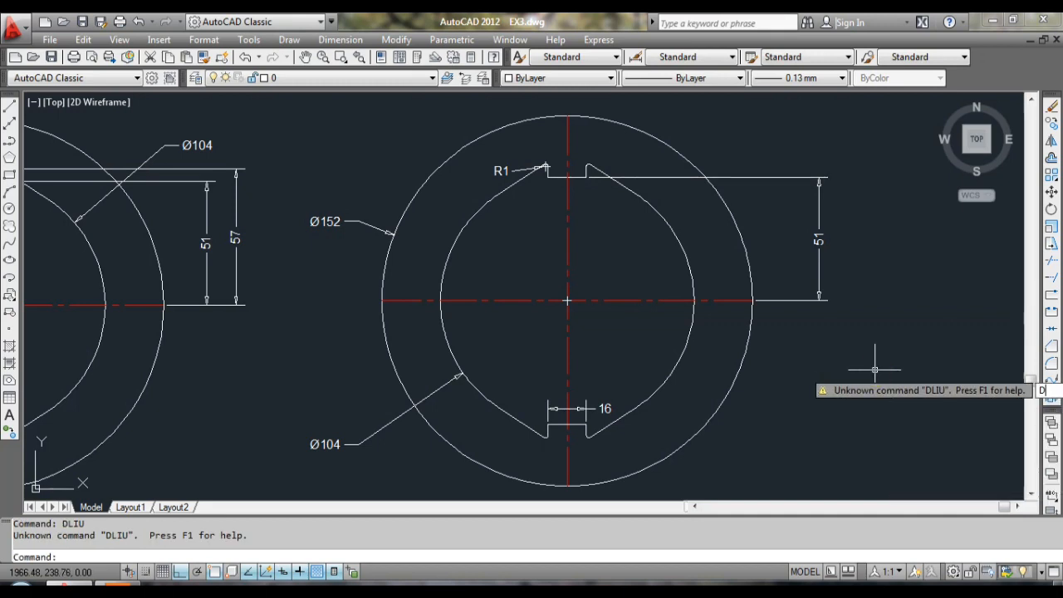
type("DLI")
key("Return")
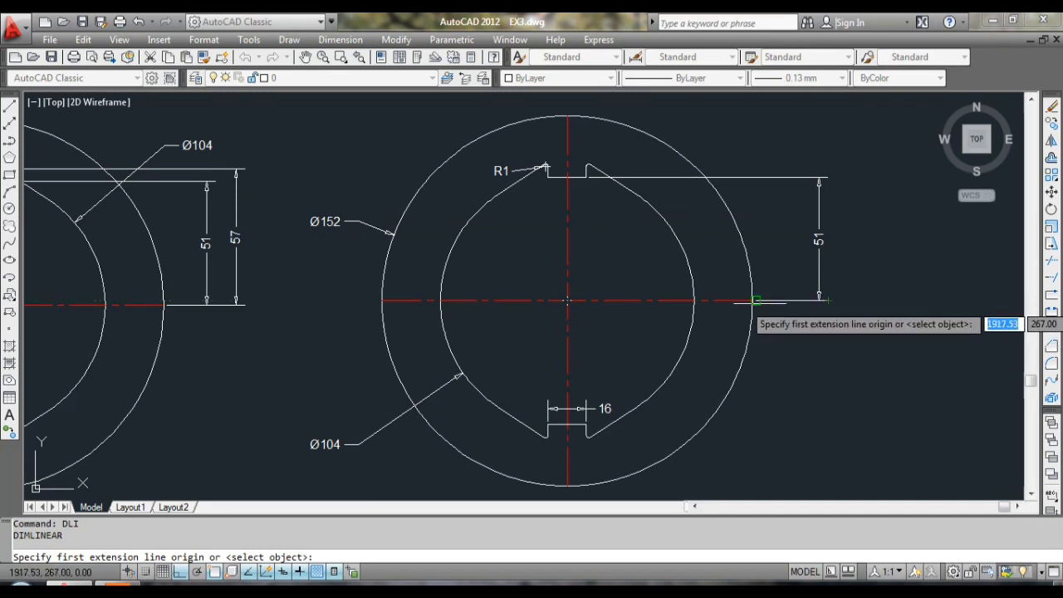
left_click(755, 300)
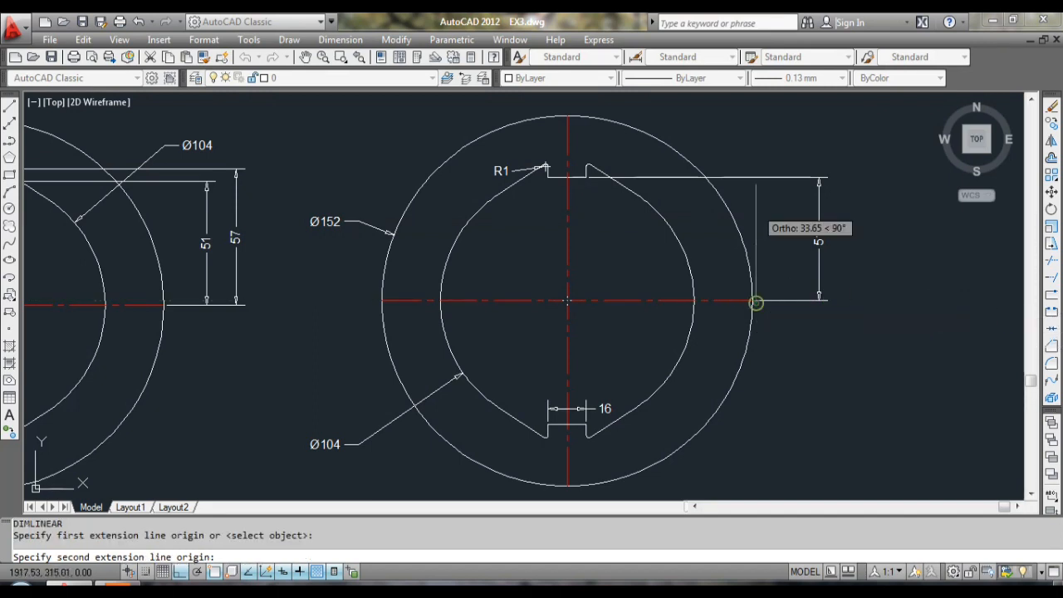
left_click(589, 164)
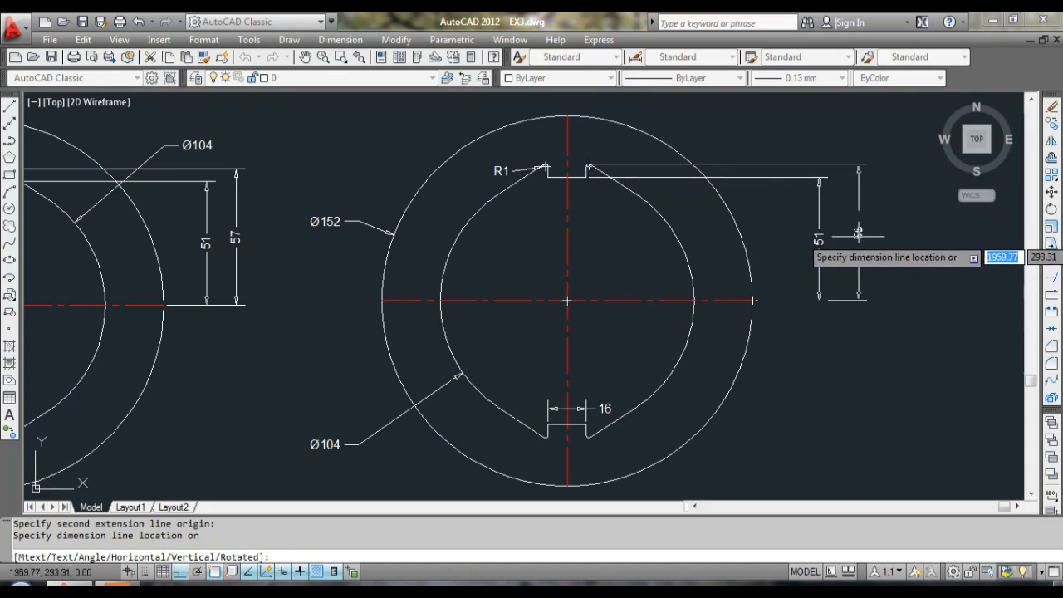
key("Escape")
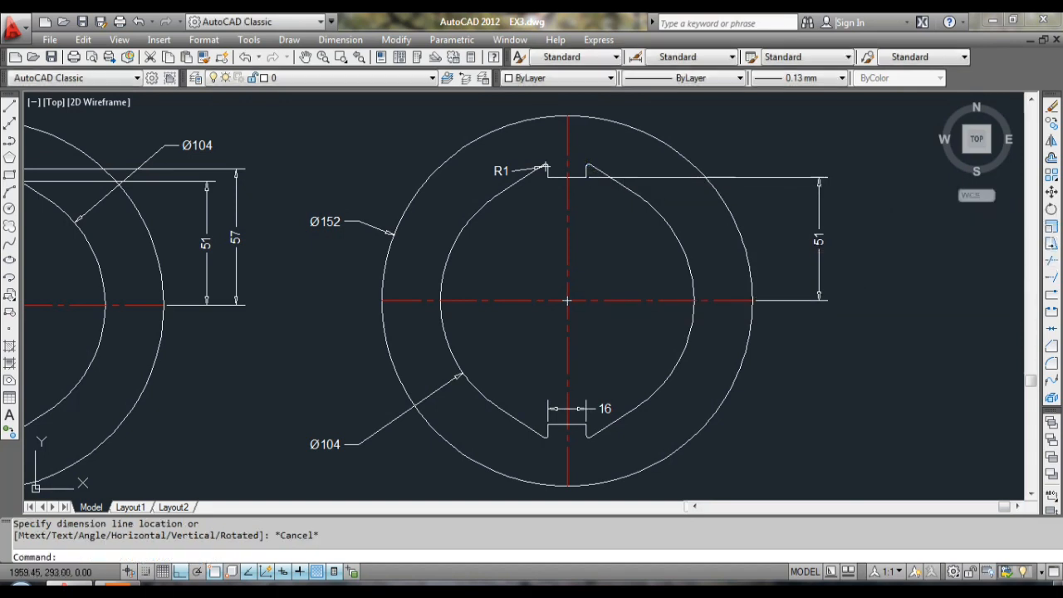
- Add a vertical linear dimension from the horizontal centre line's right end to the top notch's upper right tip, placed beyond the 51 dimension
left_click(353, 39)
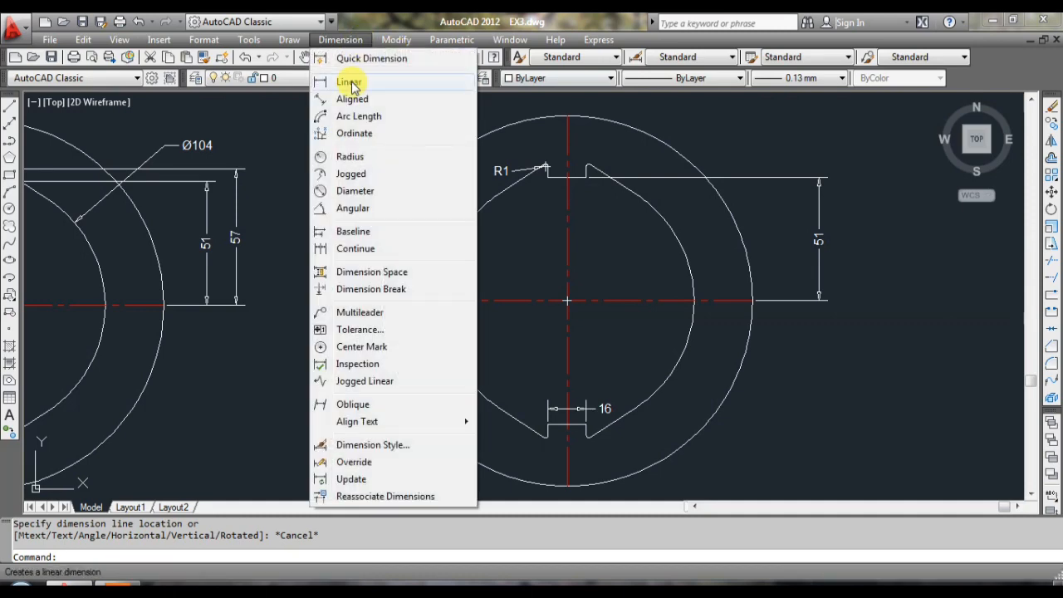
left_click(349, 78)
scroll(706, 295, "up", 1)
scroll(706, 295, "up", 1)
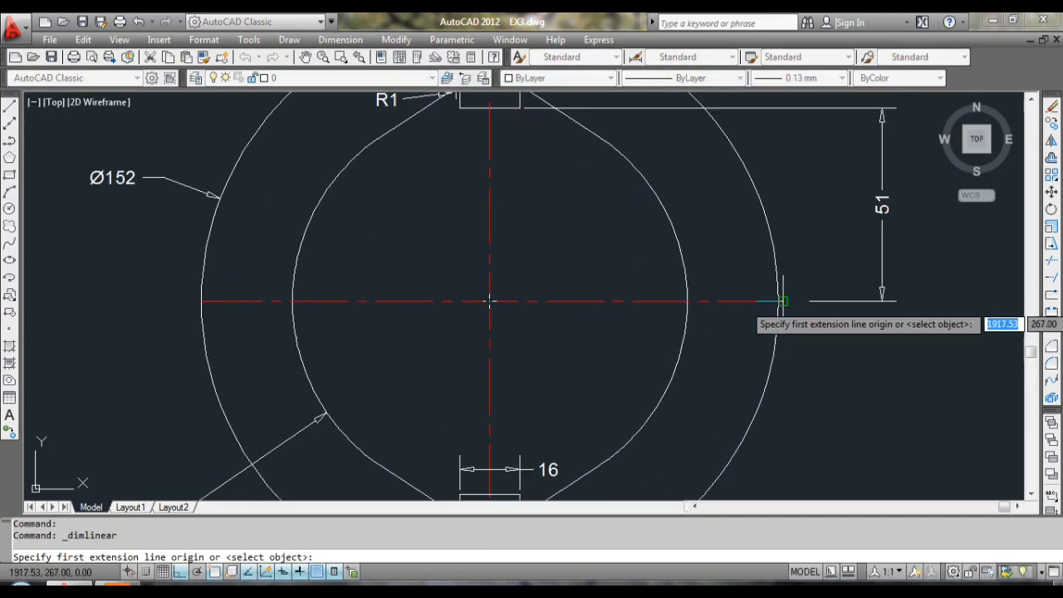
left_click(777, 301)
middle_click_drag(706, 223, 727, 360)
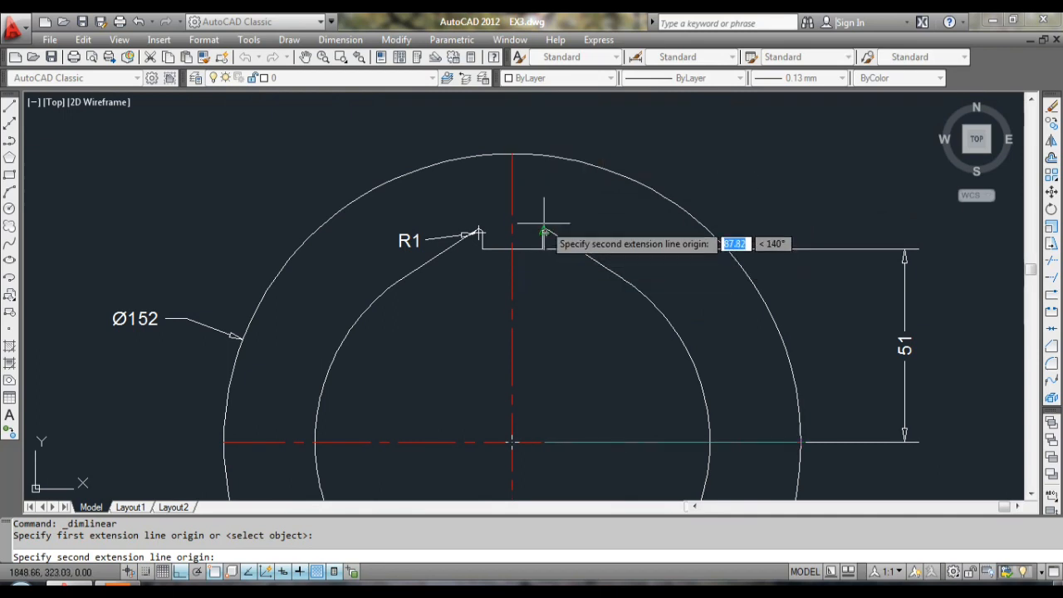
scroll(550, 224, "up", 2)
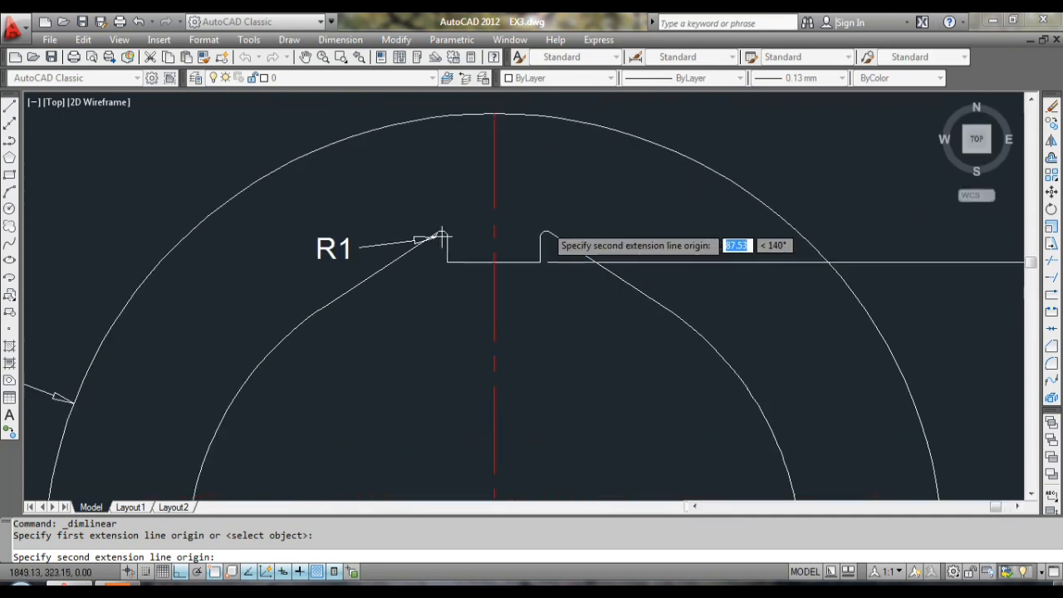
left_click(544, 233)
scroll(573, 176, "down", 4)
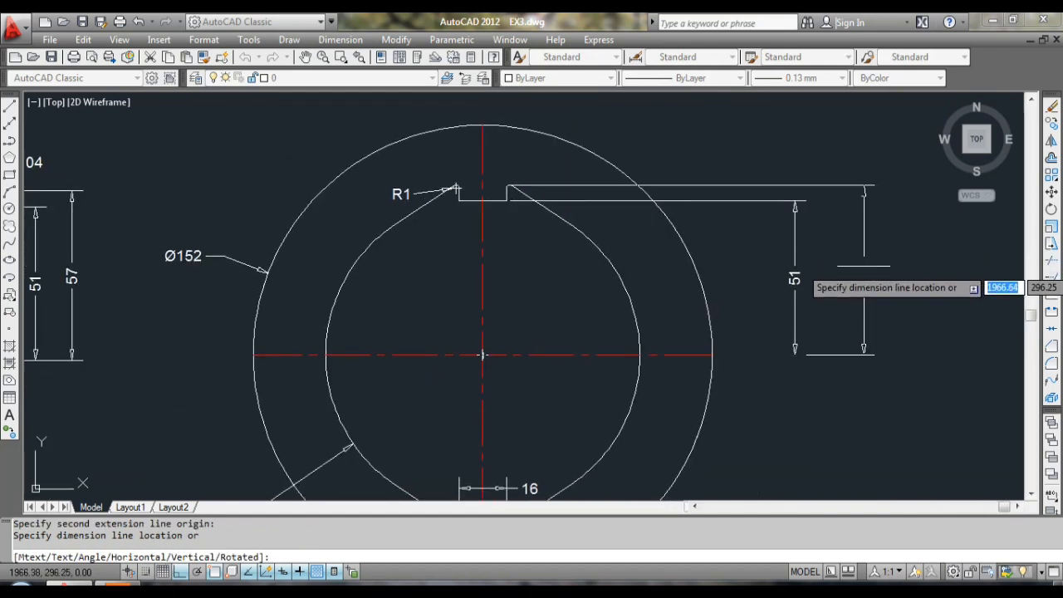
left_click(853, 270)
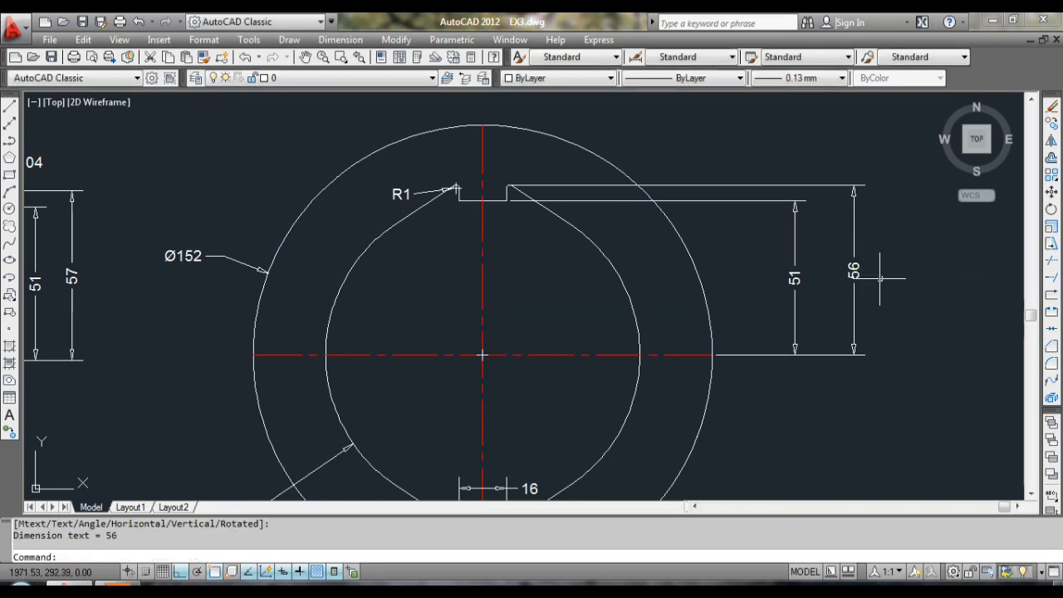
scroll(880, 280, "down", 3)
scroll(844, 239, "up", 2)
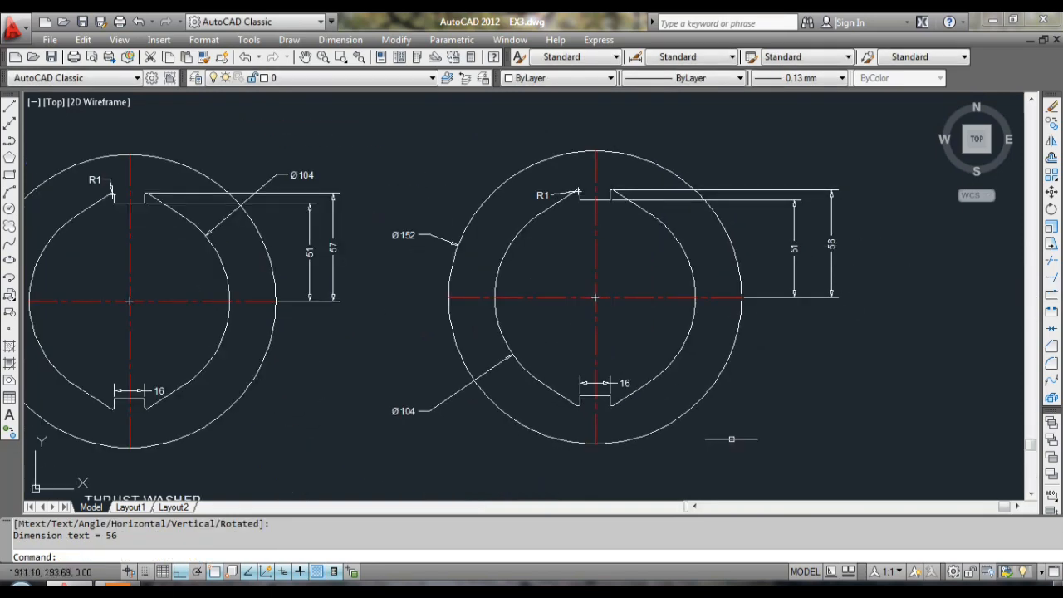
middle_click_drag(774, 424, 775, 371)
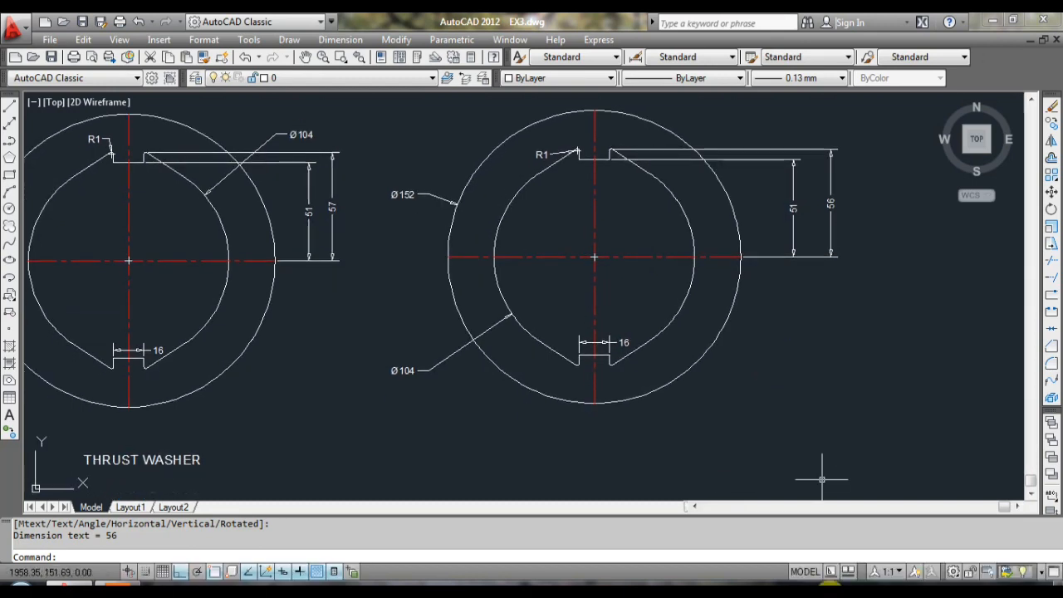